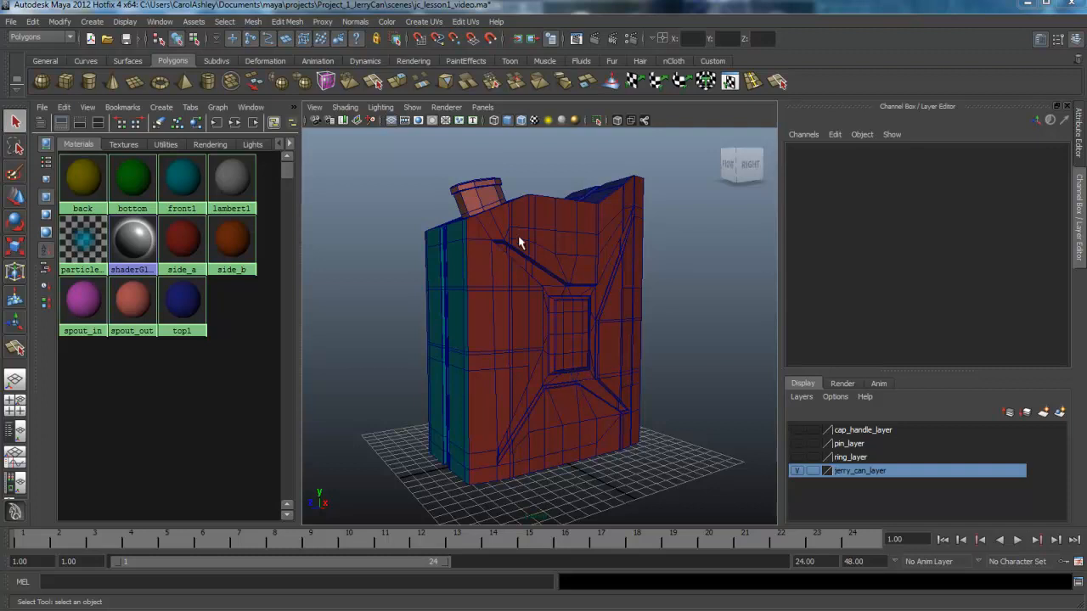
Select all jerry can faces that use the side_a material
left_click_drag(502, 351, 597, 350, "alt")
left_click_drag(491, 344, 395, 318, "alt")
mouse_move(529, 327)
left_mouse_down("alt")
mouse_move(493, 320)
mouse_move(543, 340)
left_mouse_up("alt")
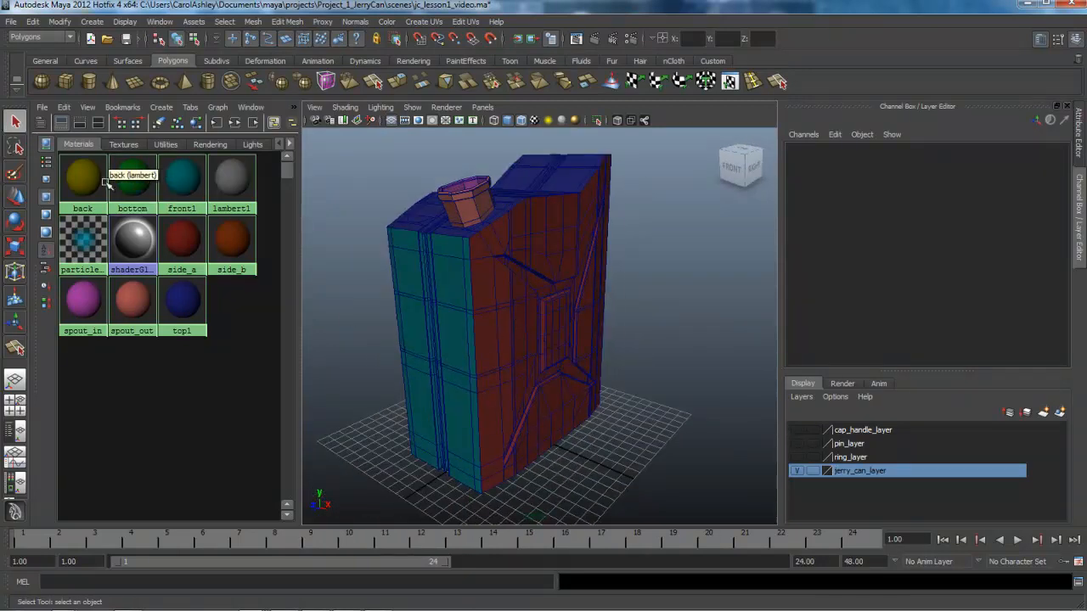
left_click_drag(535, 329, 478, 306, "alt")
middle_click_drag(523, 307, 523, 305, "alt")
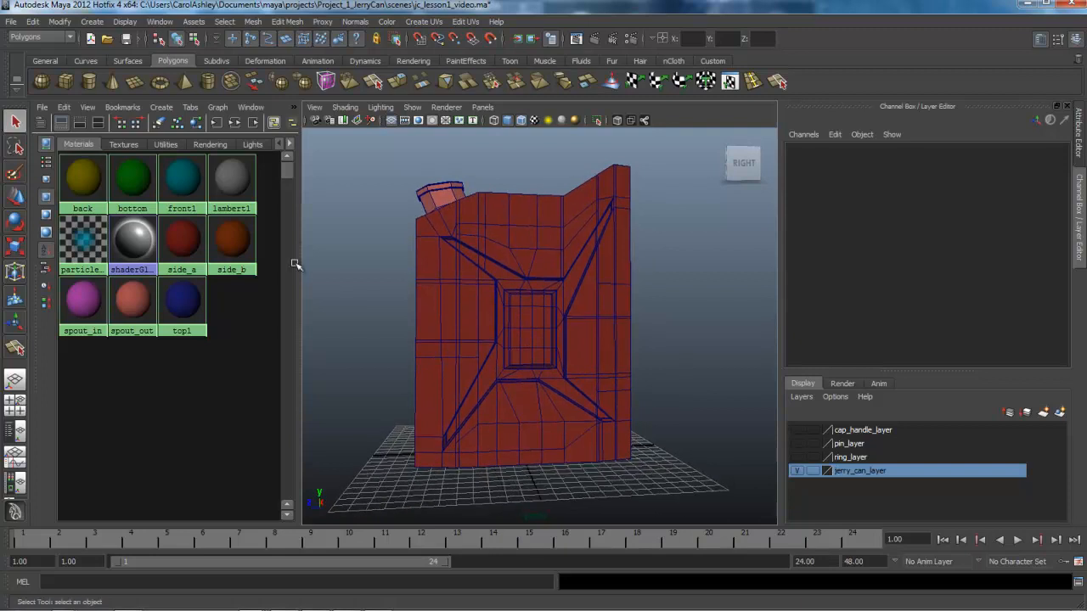
mouse_move(512, 306)
left_mouse_down("alt")
mouse_move(502, 301)
mouse_move(507, 310)
left_mouse_up("alt")
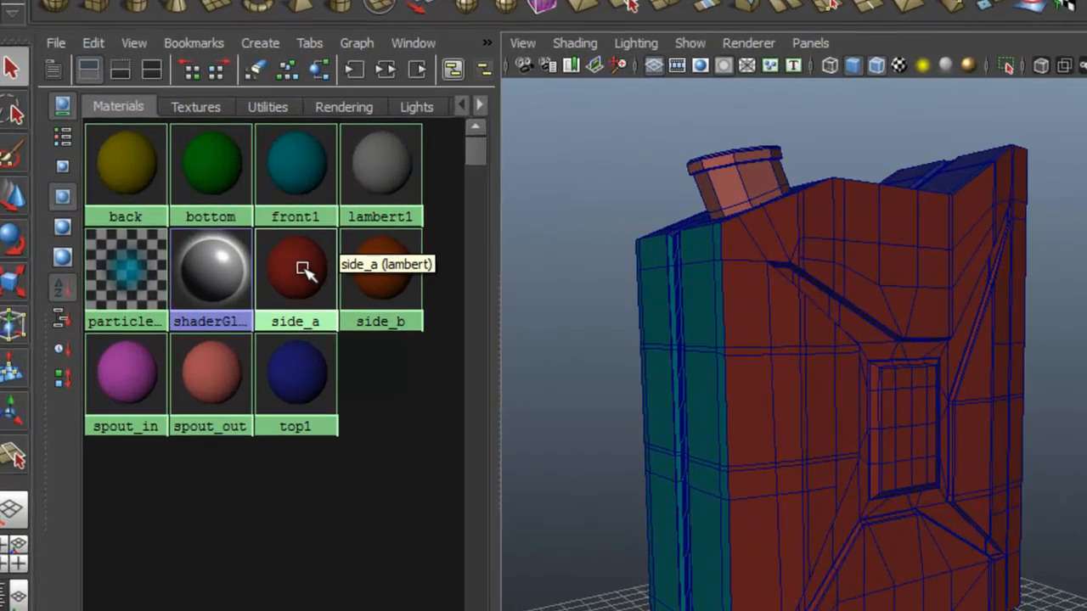
right_click(299, 270)
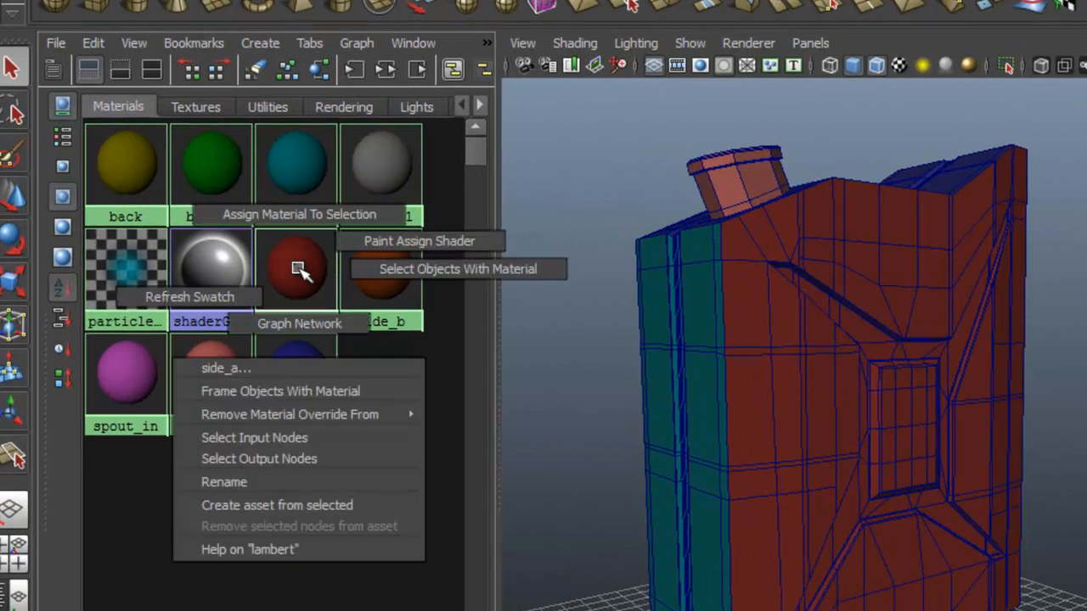
left_click(379, 270)
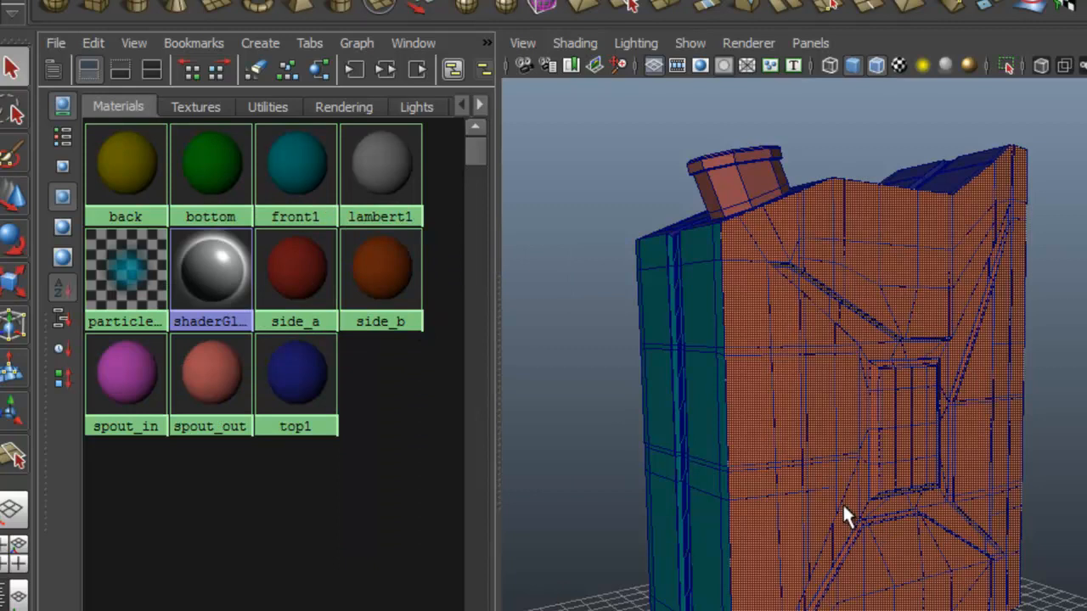
right_click_drag(831, 525, 707, 511, "alt")
left_click_drag(708, 510, 894, 516, "alt")
right_click_drag(894, 517, 910, 504, "alt")
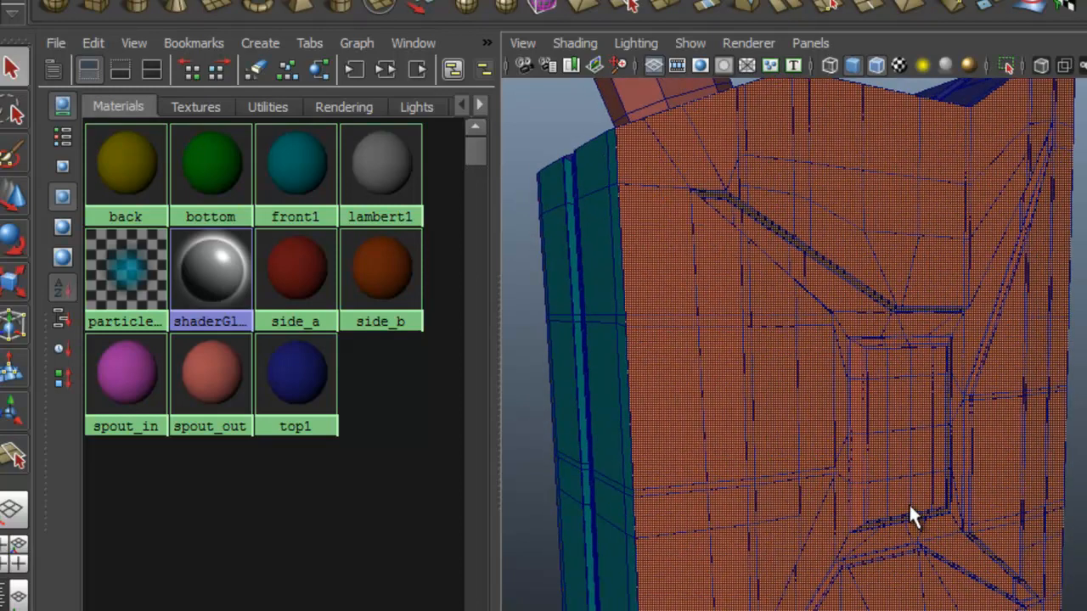
left_click_drag(909, 504, 1000, 490, "alt")
right_click_drag(1001, 490, 887, 474, "alt")
left_click_drag(886, 474, 882, 480, "alt")
left_click_drag(863, 383, 961, 462, "alt")
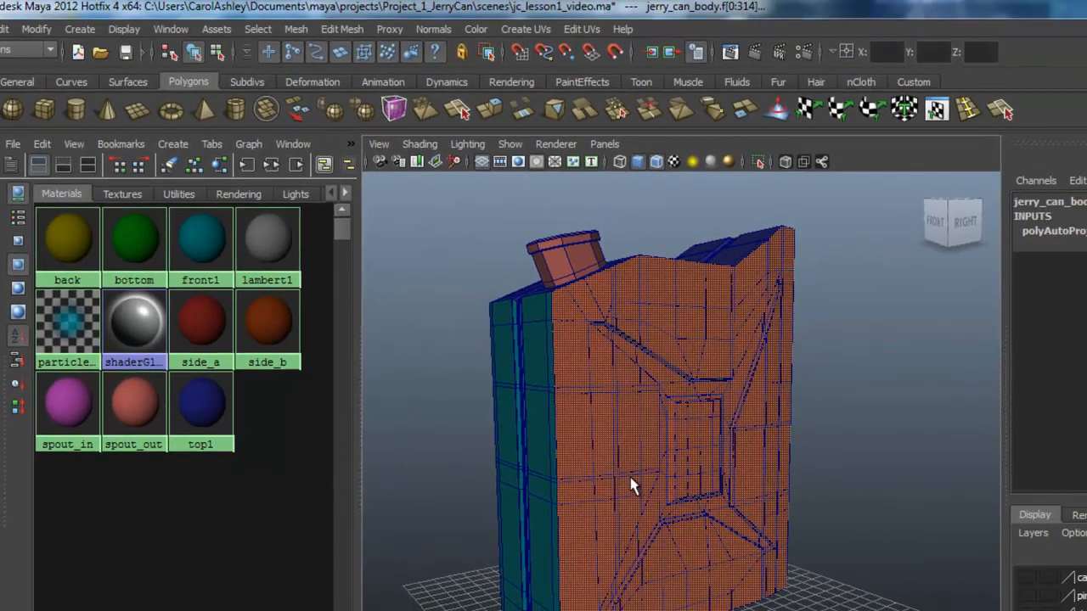
Open the Planar Mapping options for the selected side_a faces and reset them to their default settings
left_click(526, 29)
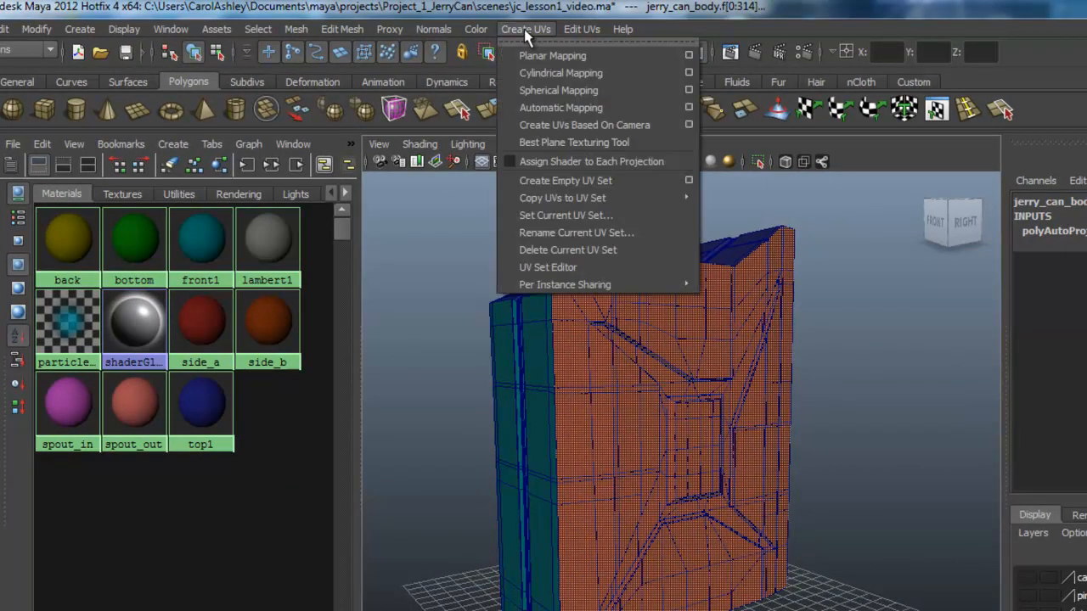
left_click(689, 55)
left_click_drag(433, 57, 415, 61)
left_click_drag(696, 428, 631, 425, "alt")
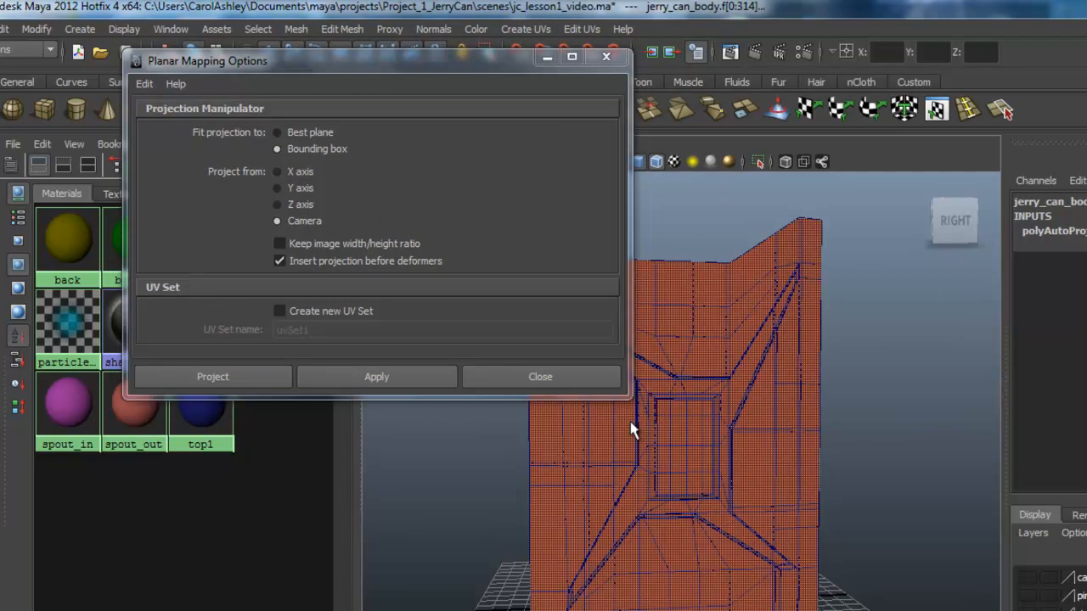
left_click(143, 85)
left_click(170, 118)
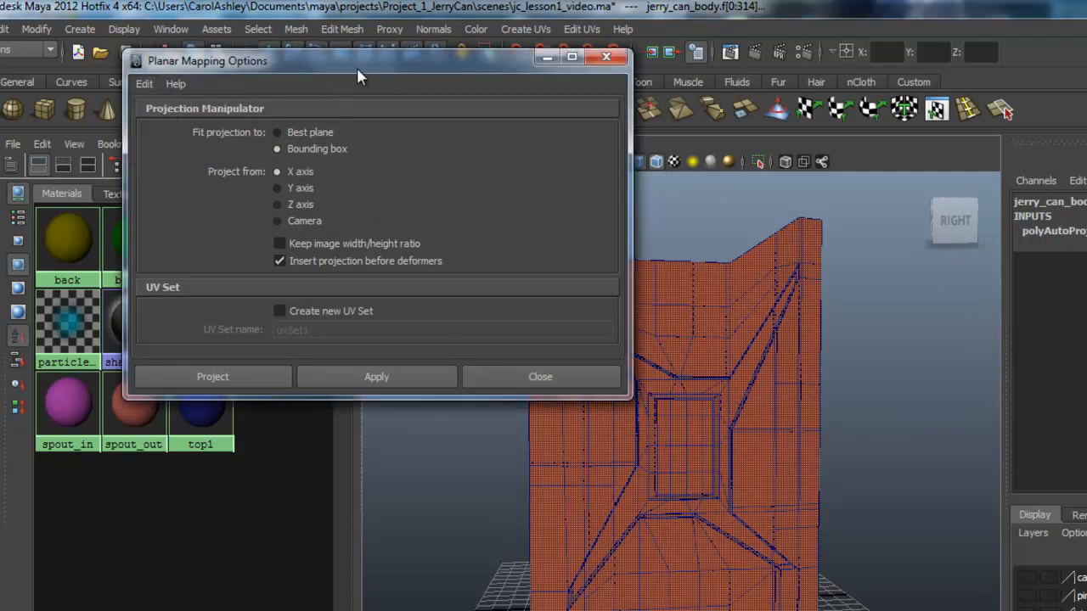
Project planar UVs onto the side_a faces from the X axis, fitted to the bounding box
left_click_drag(357, 66, 411, 56)
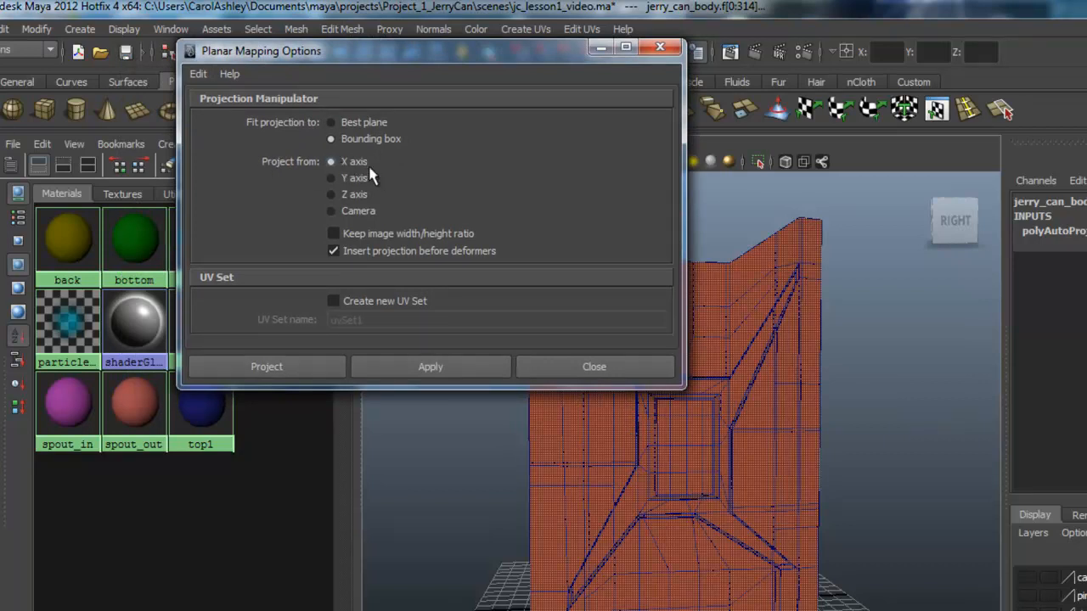
left_click(283, 368)
left_click_drag(692, 488, 745, 525, "alt")
middle_click_drag(764, 479, 712, 478, "alt")
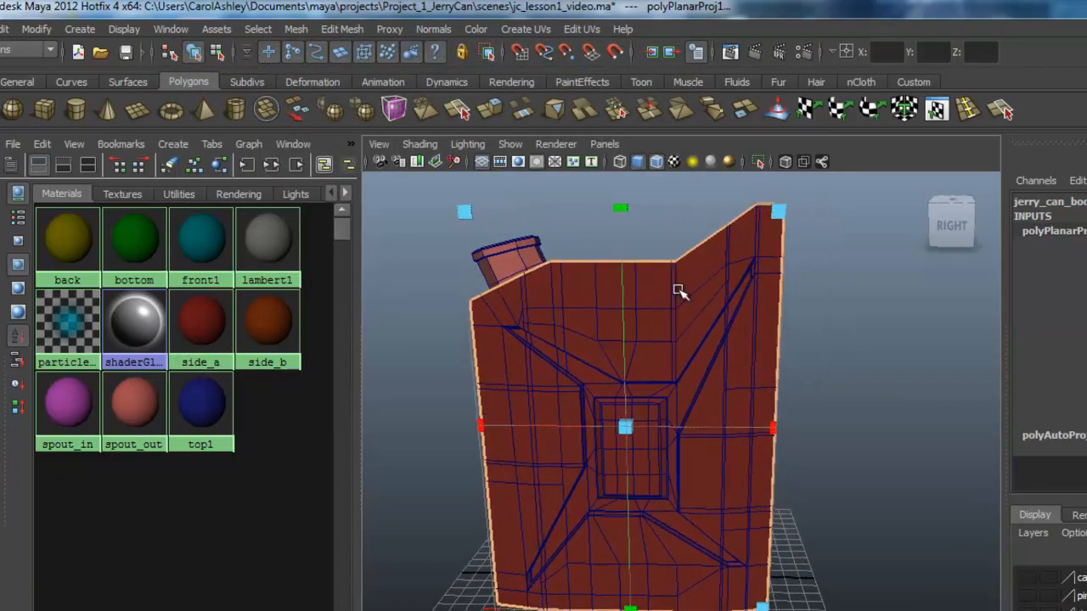
left_click_drag(609, 439, 639, 418, "alt")
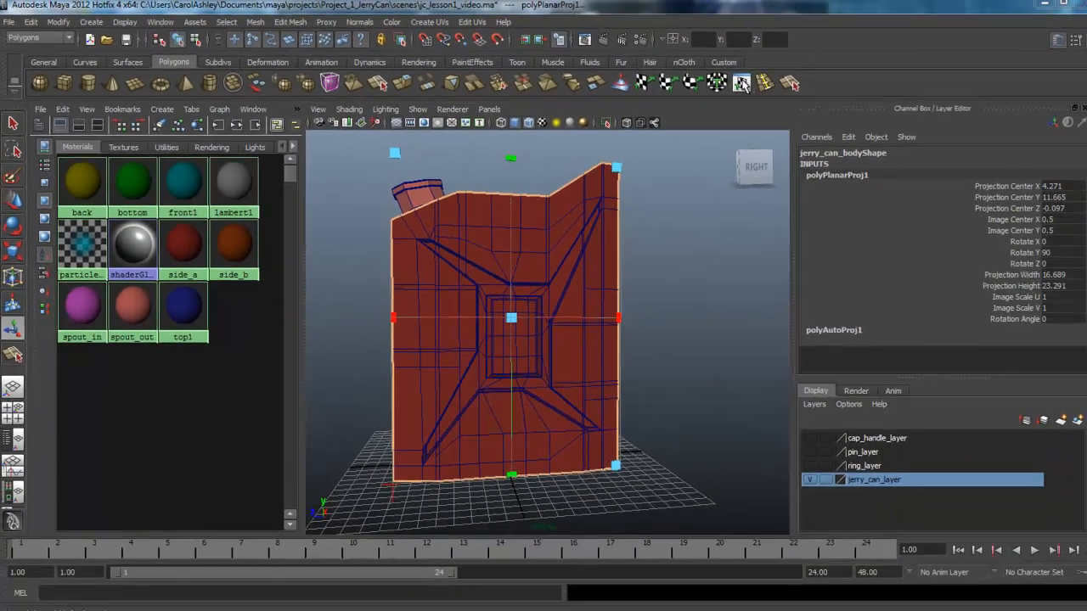
Open the UV Texture Editor and place its window beside the jerry can model
left_click(900, 104)
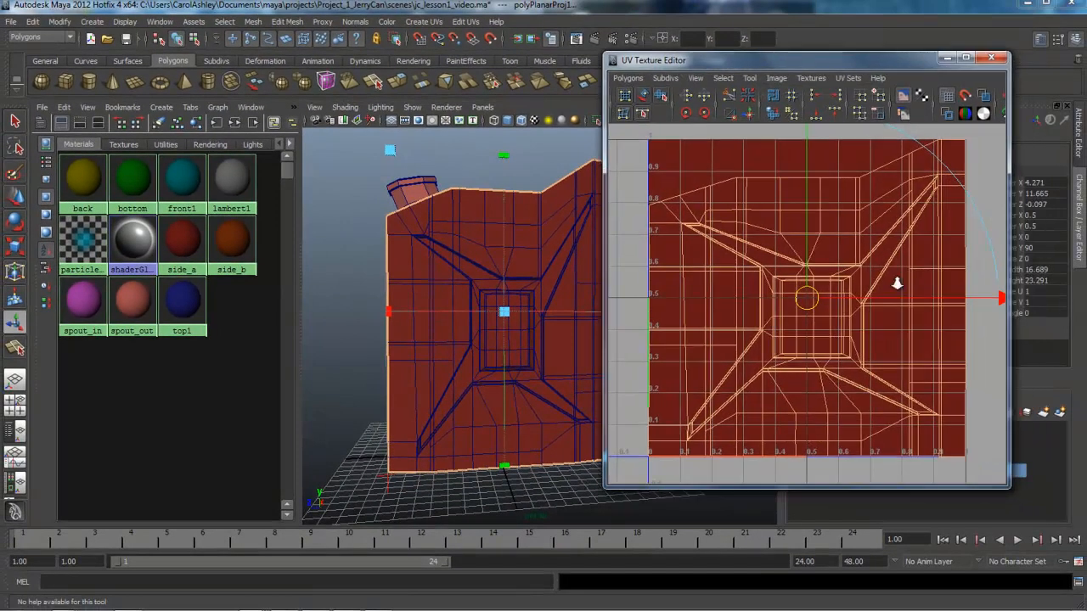
scroll(906, 289, "down", 3)
left_click_drag(738, 68, 741, 161)
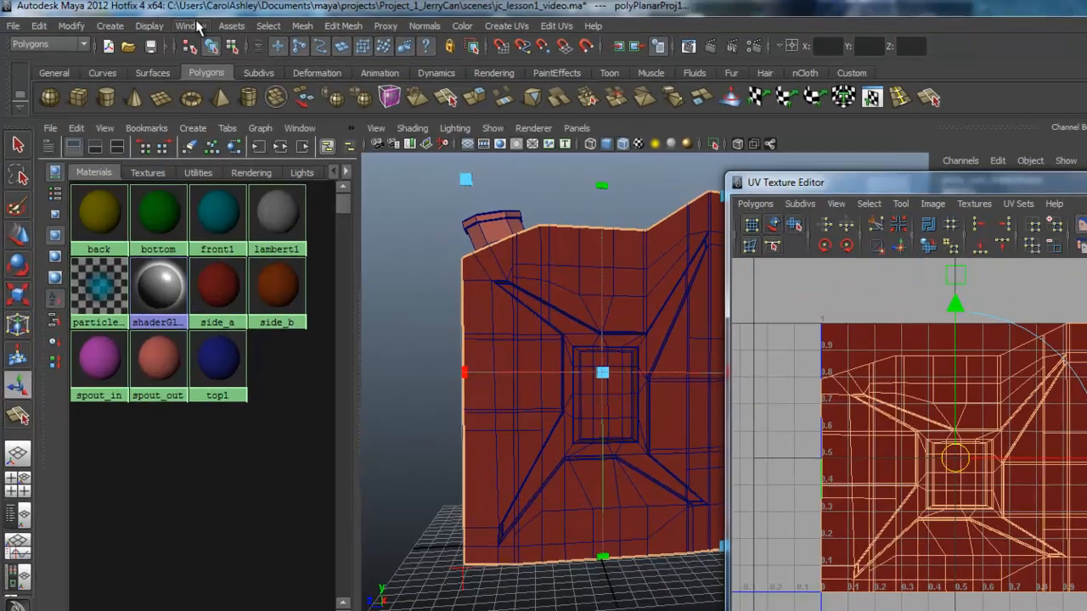
left_click(159, 20)
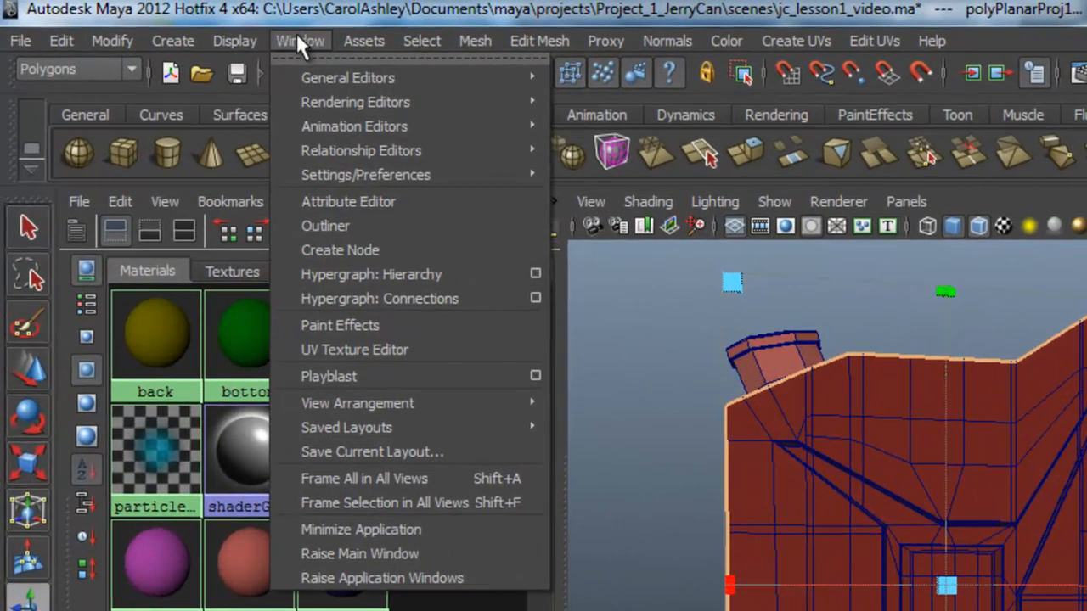
left_click(434, 348)
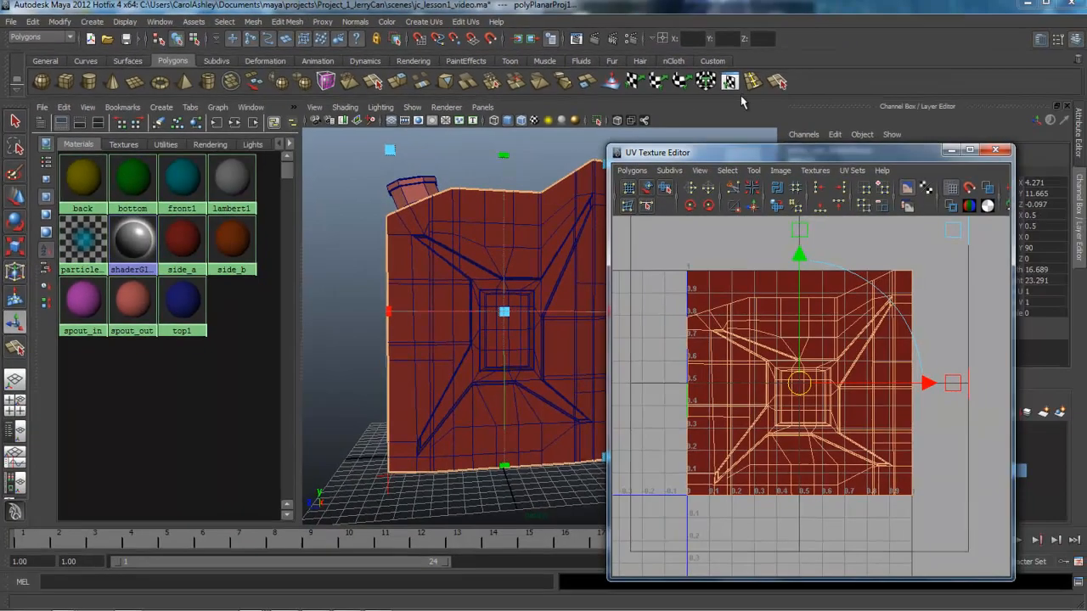
left_click_drag(723, 164, 753, 82)
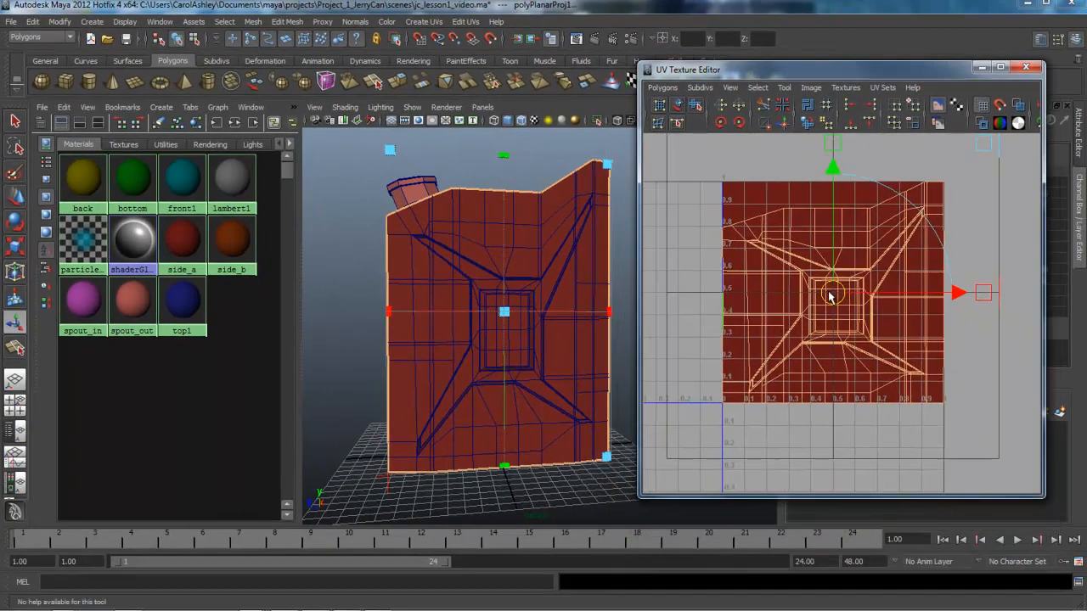
Scale the side_a UV shell down to about 0.27 by 0.38 units in the lower-left corner of the 0-to-1 texture space
scroll(837, 306, "down", 2)
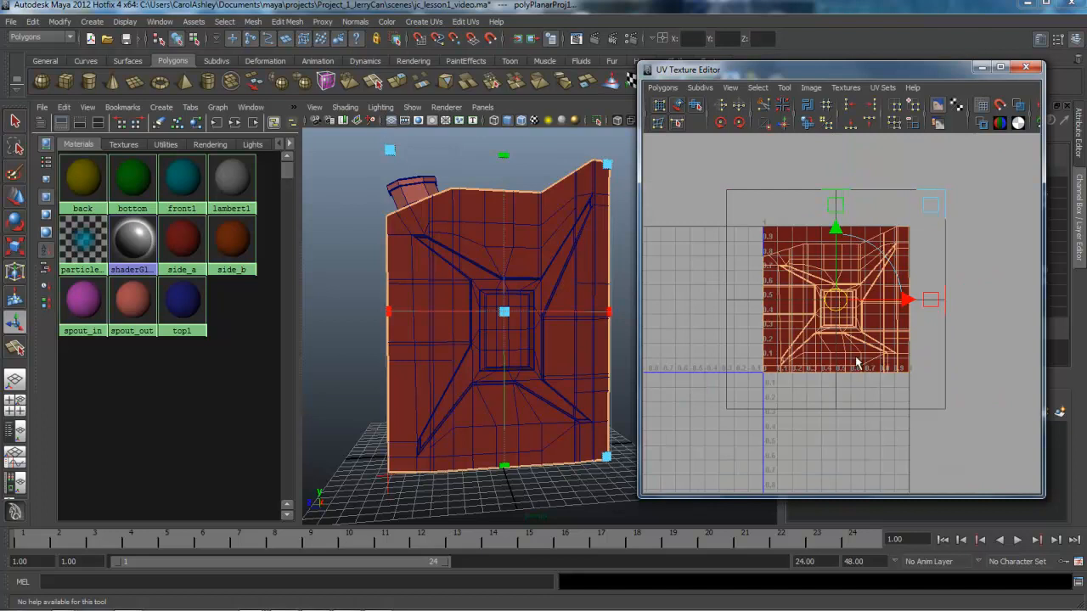
left_click_drag(931, 214, 785, 348)
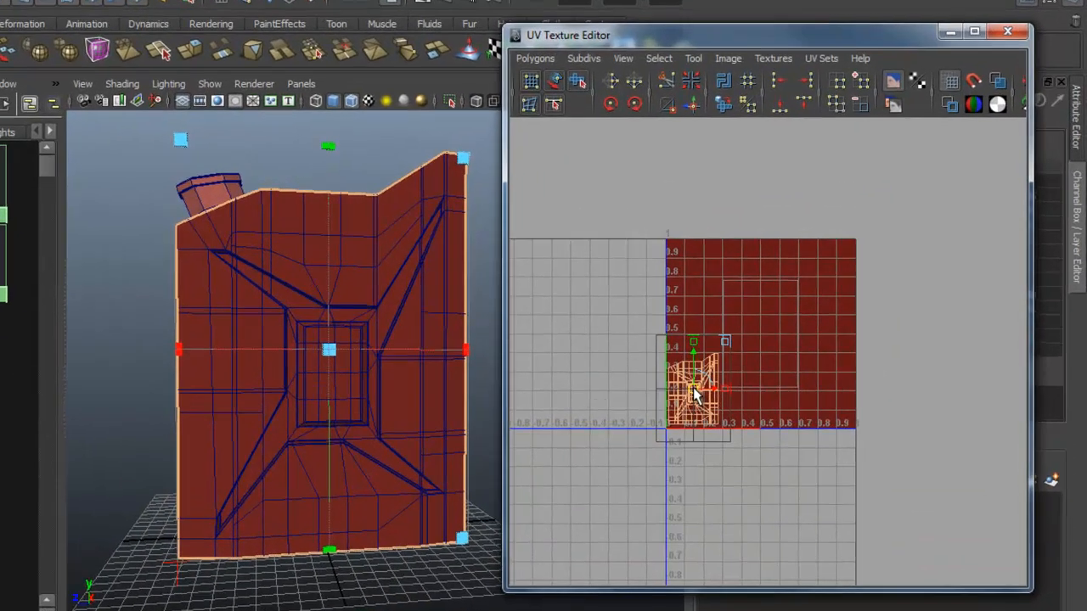
right_click_drag(565, 532, 789, 515, "alt")
middle_click_drag(789, 515, 849, 461, "alt")
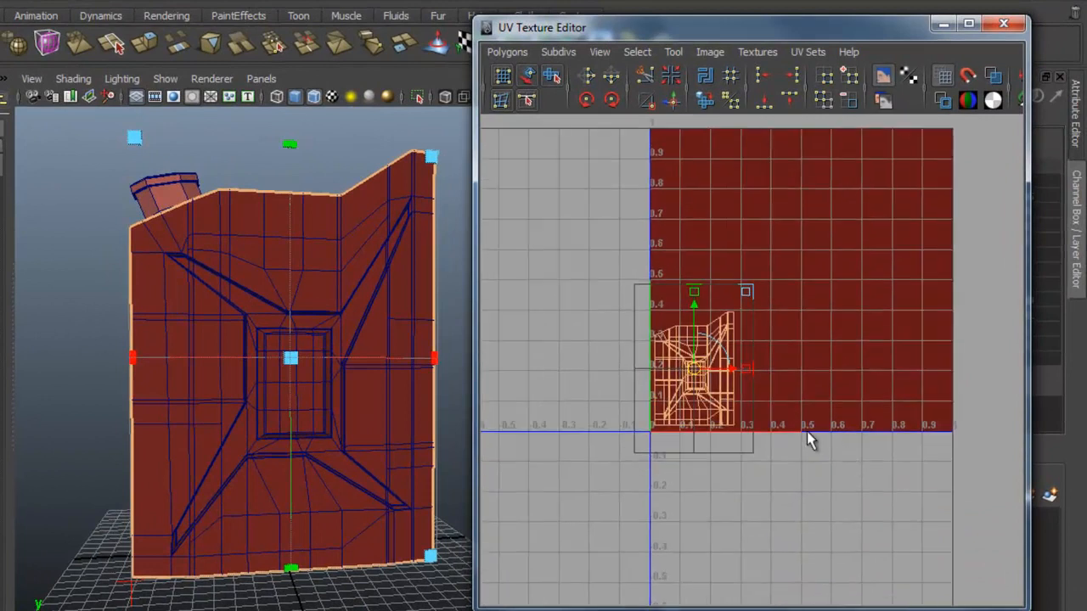
Move the side_a UV shell out of the 0-to-1 texture space into the empty grid quadrant below it
left_click_drag(695, 380, 719, 352)
right_click_drag(721, 352, 733, 382, "alt")
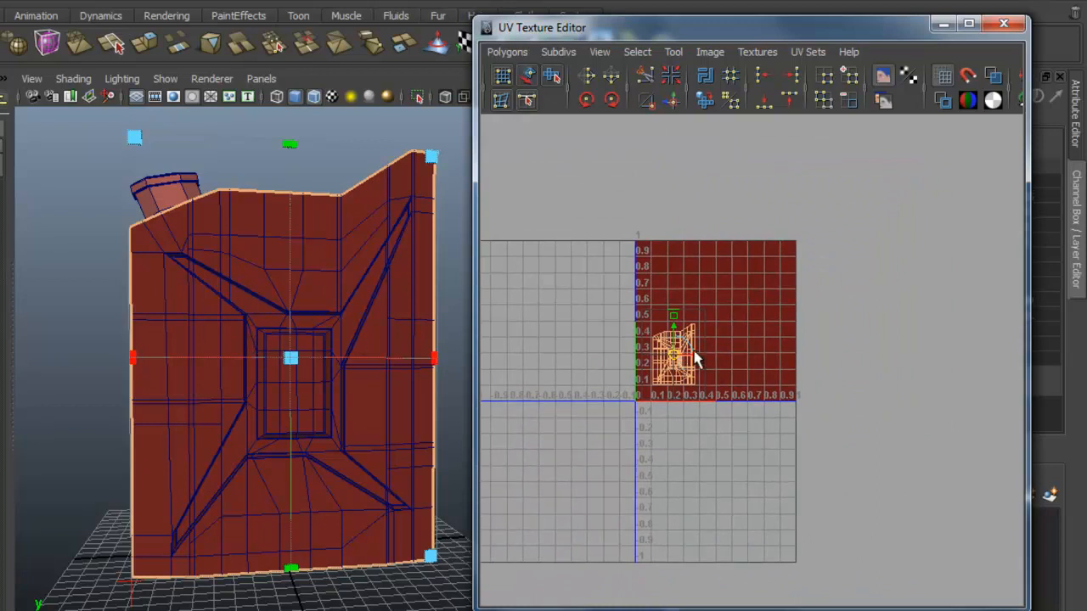
left_click_drag(674, 353, 853, 374)
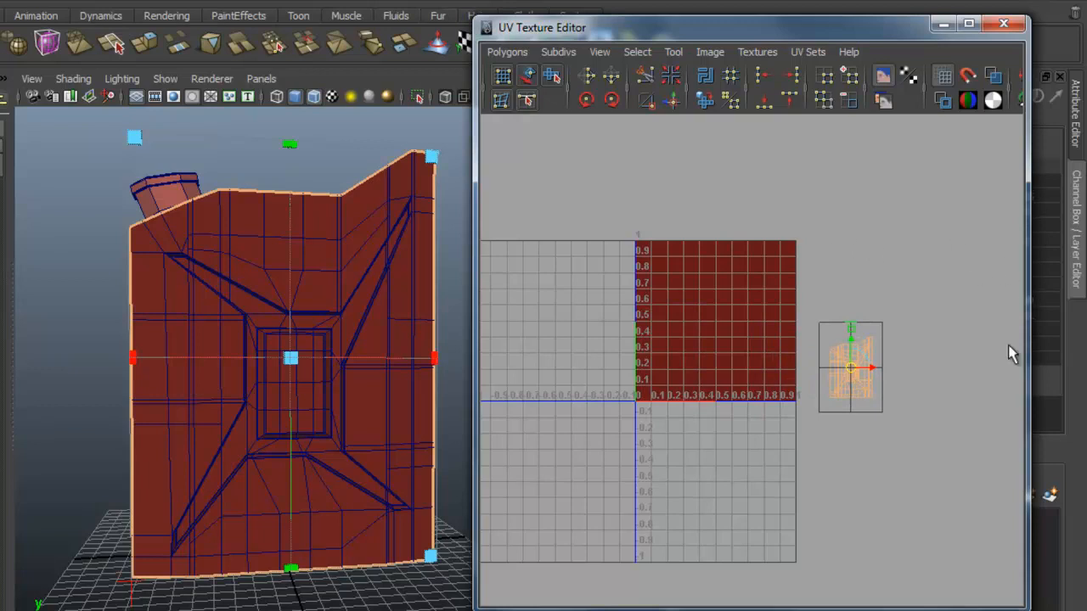
left_click_drag(852, 374, 664, 528)
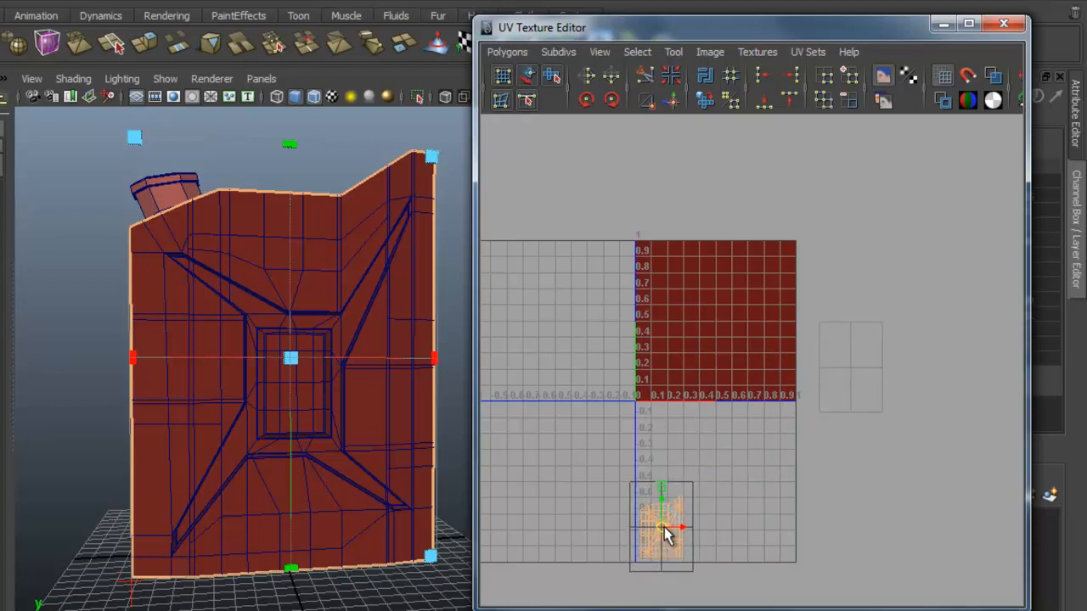
middle_click_drag(725, 491, 783, 394, "alt")
scroll(748, 396, "up", 3)
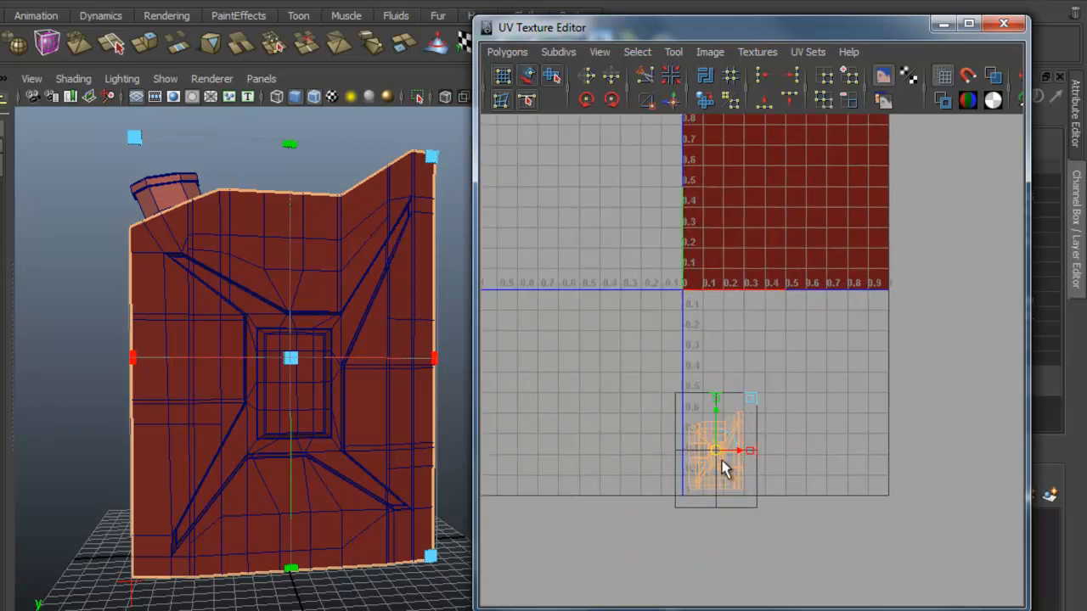
left_click_drag(717, 456, 734, 438)
middle_click_drag(806, 316, 808, 389, "alt")
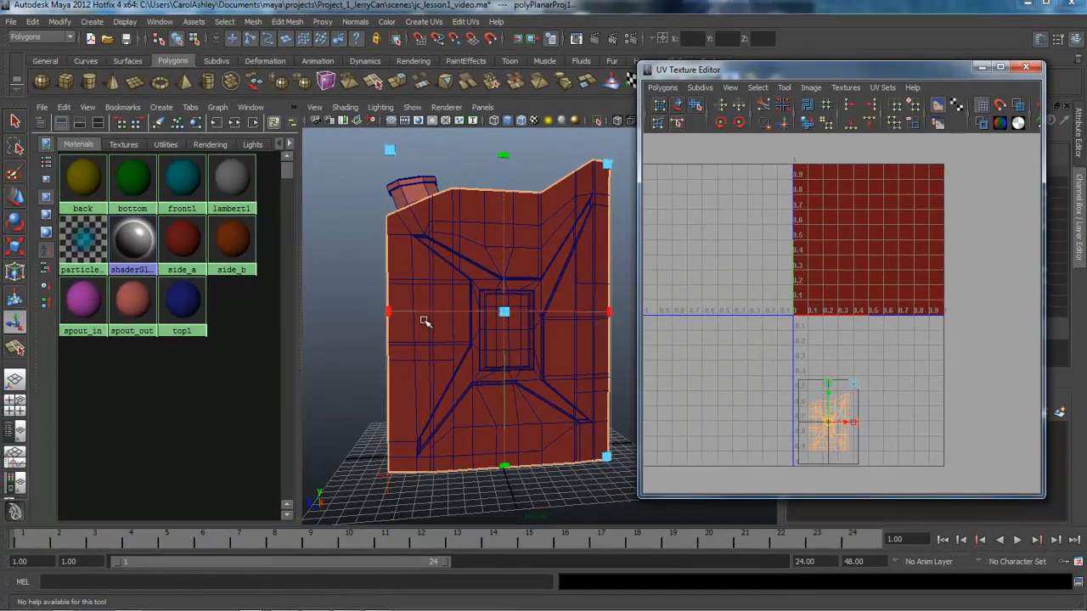
Select all faces with the side_b material on the jerry can's opposite side
left_click_drag(425, 321, 522, 311, "alt")
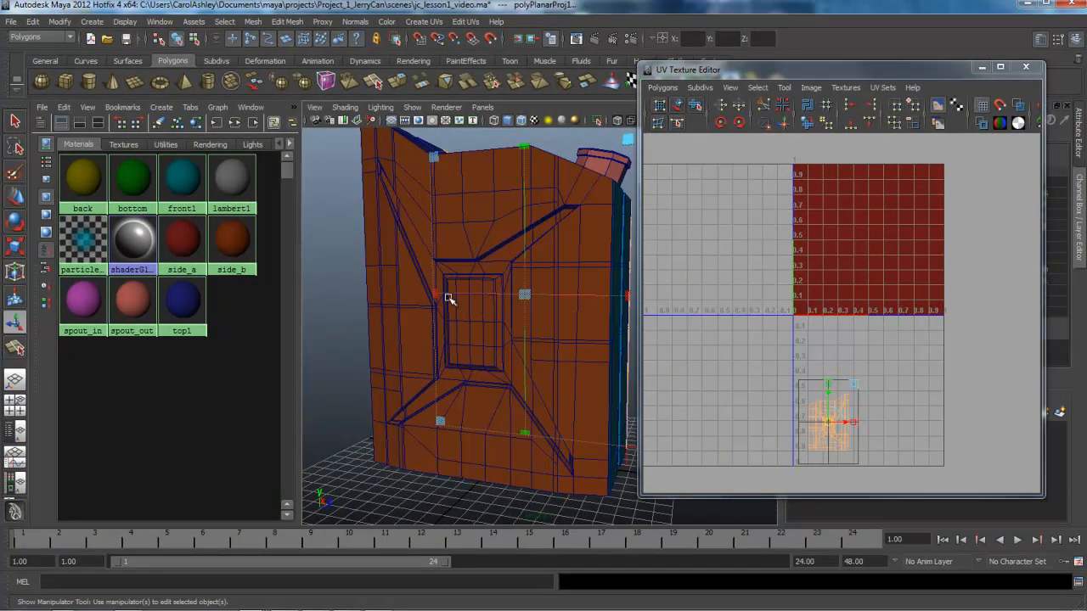
right_click(235, 244)
left_click(297, 241)
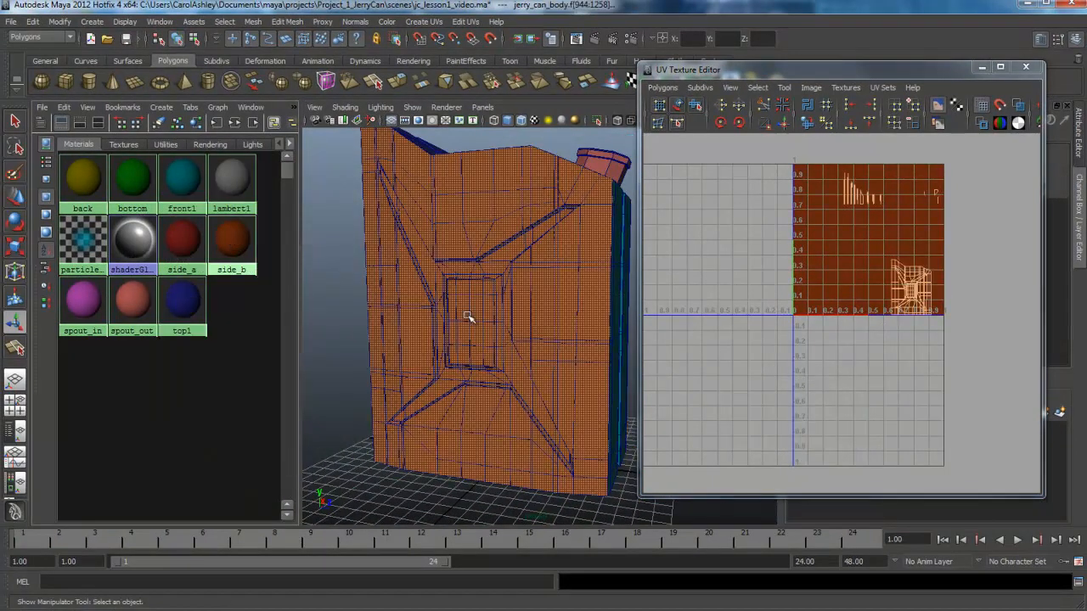
scroll(543, 340, "down", 5)
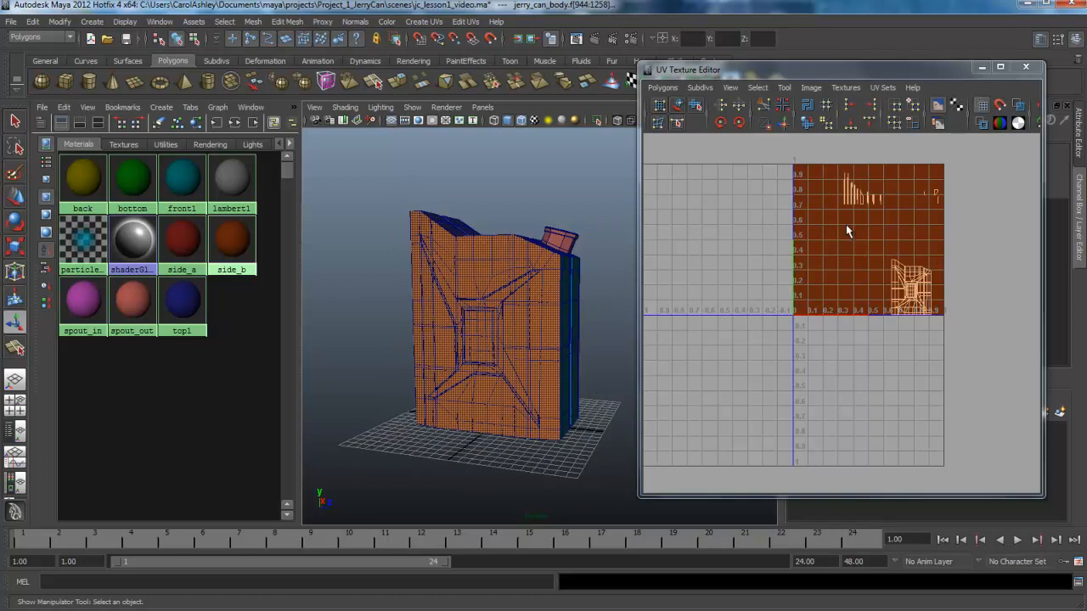
Planar-map the side_b faces and scale their UV shell to about 0.21 by 0.31 units in the quadrant below the texture space
left_click_drag(544, 321, 476, 340, "alt")
left_click_drag(491, 284, 458, 310, "alt")
left_click(422, 23)
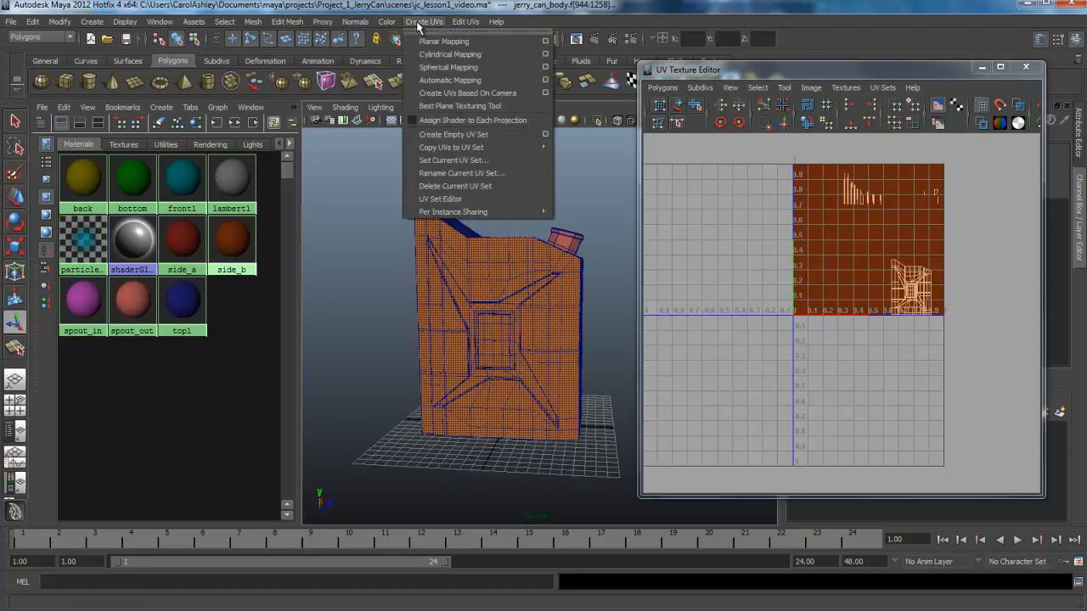
left_click(439, 42)
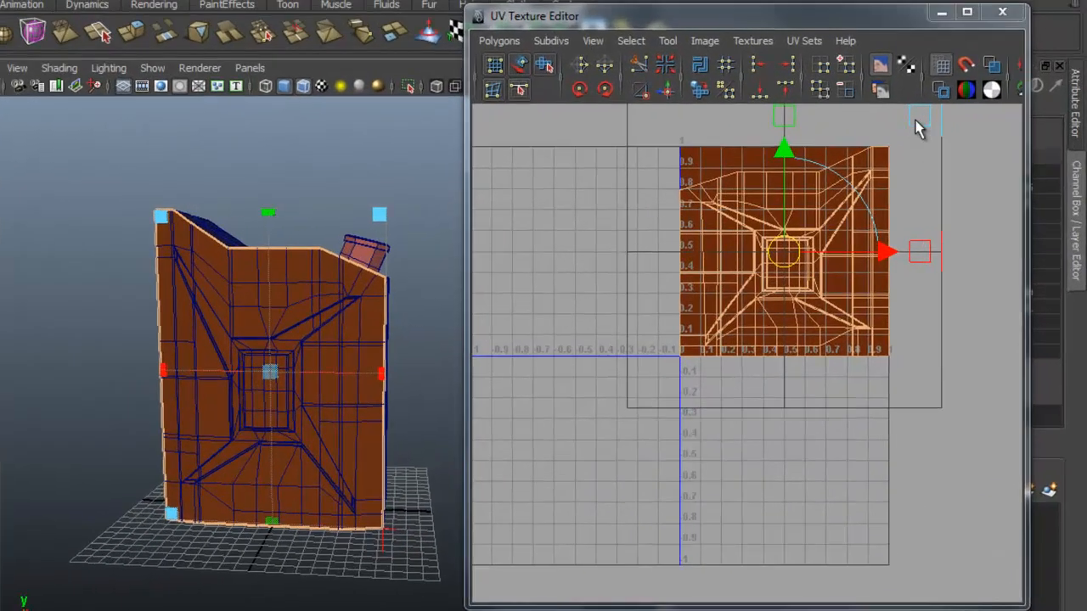
left_click_drag(916, 121, 738, 560)
Return to object selection and select the whole jerry can body to display all its UV shells
left_click_drag(262, 467, 248, 457, "alt")
right_click_drag(254, 420, 274, 411)
left_click(373, 444)
left_click(255, 433)
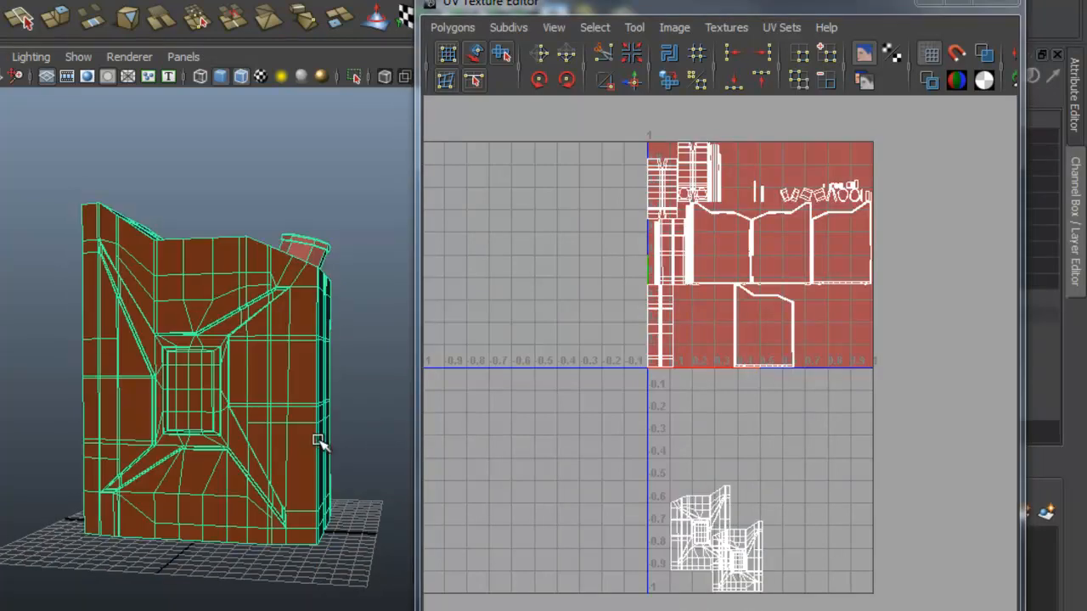
Examine the jerry can's UV layout, comparing the size and overlap of the two separated side shells
right_click_drag(707, 457, 730, 448, "alt")
middle_click_drag(730, 448, 671, 223, "alt")
right_click_drag(578, 320, 806, 324, "alt")
middle_click_drag(806, 324, 863, 216, "alt")
right_click_drag(610, 259, 679, 253, "alt")
middle_click_drag(737, 250, 771, 326, "alt")
right_click_drag(888, 355, 761, 325, "alt")
middle_click_drag(768, 326, 762, 352, "alt")
middle_click_drag(830, 338, 815, 329, "alt")
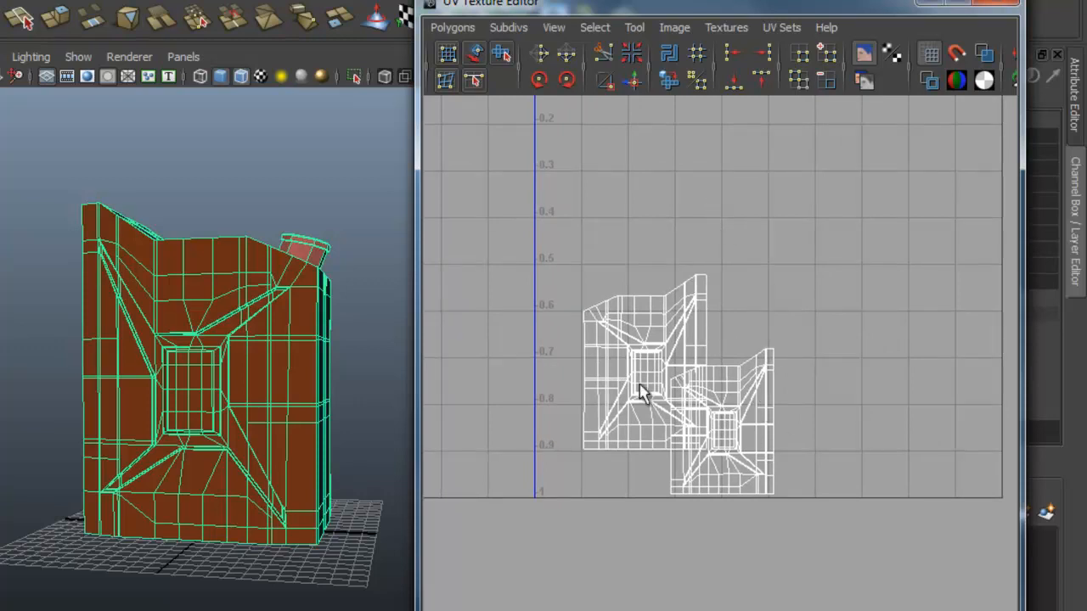
Switch to UV selection and select the entire smaller side_b shell by expanding a UV near its central panel to the shell
right_click(723, 433)
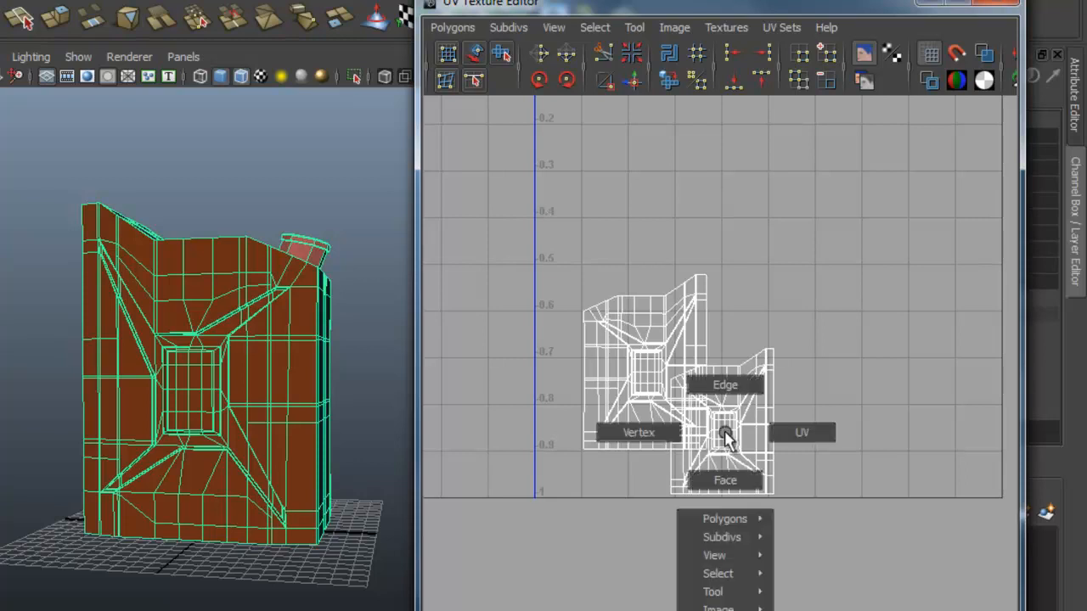
right_click(732, 418)
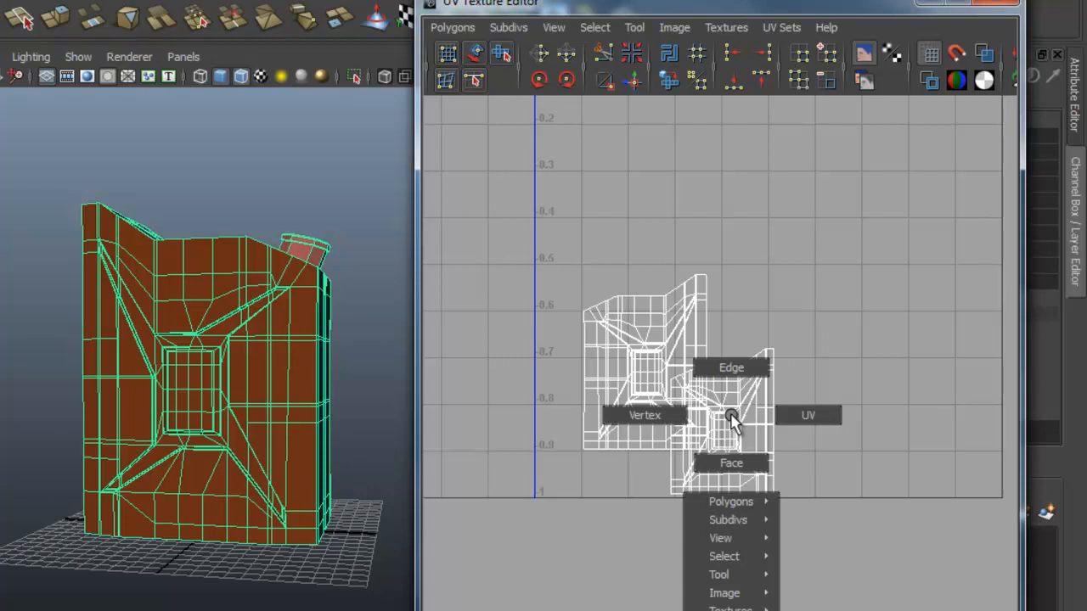
right_click_drag(732, 420, 821, 413)
left_click(740, 423)
right_click_drag(673, 454, 922, 459, "alt")
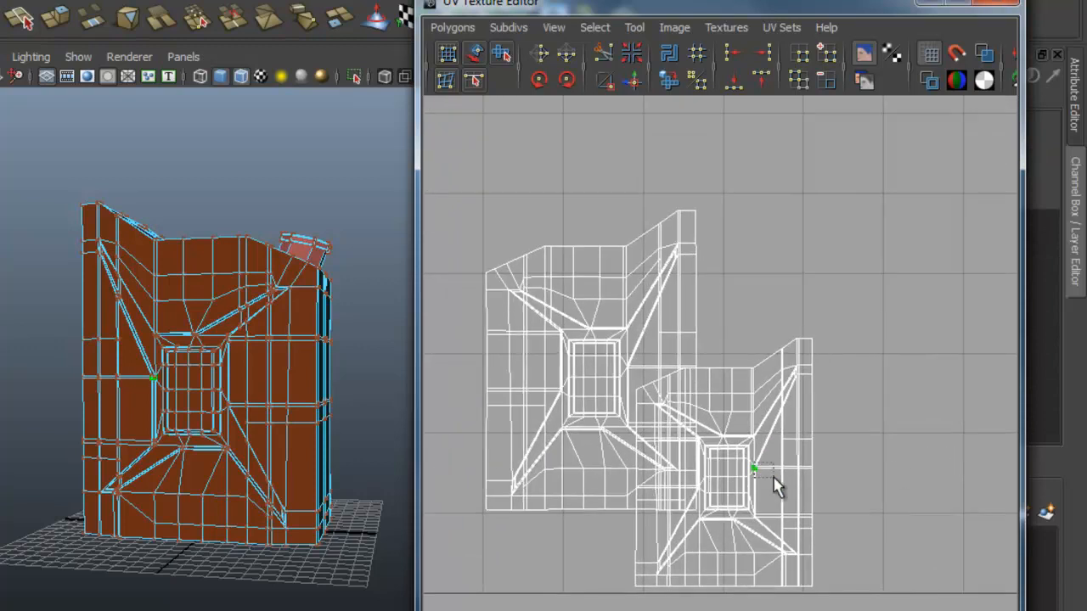
right_click_drag(706, 483, 885, 479, "alt")
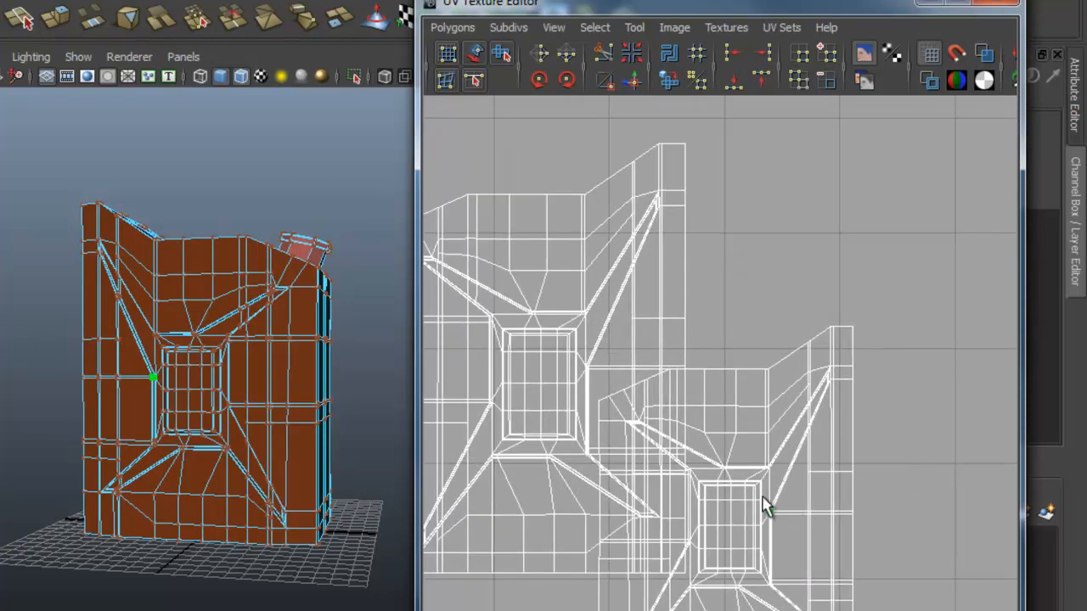
left_click_drag(751, 517, 784, 552, "shift")
right_click_drag(668, 513, 774, 502, "alt")
middle_click_drag(774, 502, 768, 353, "alt")
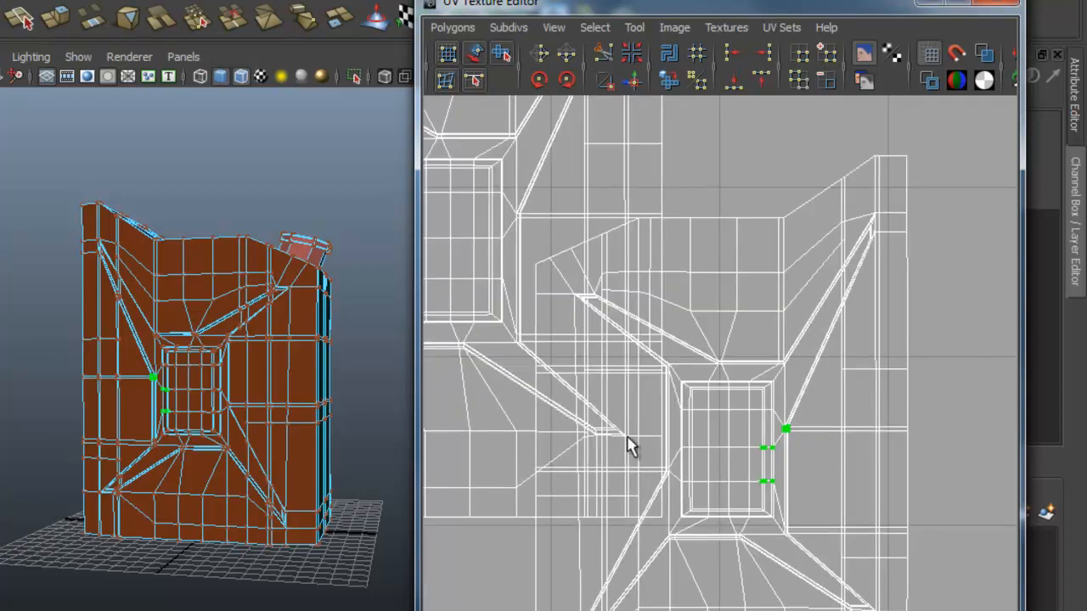
left_click(807, 469)
right_click(762, 449, "ctrl")
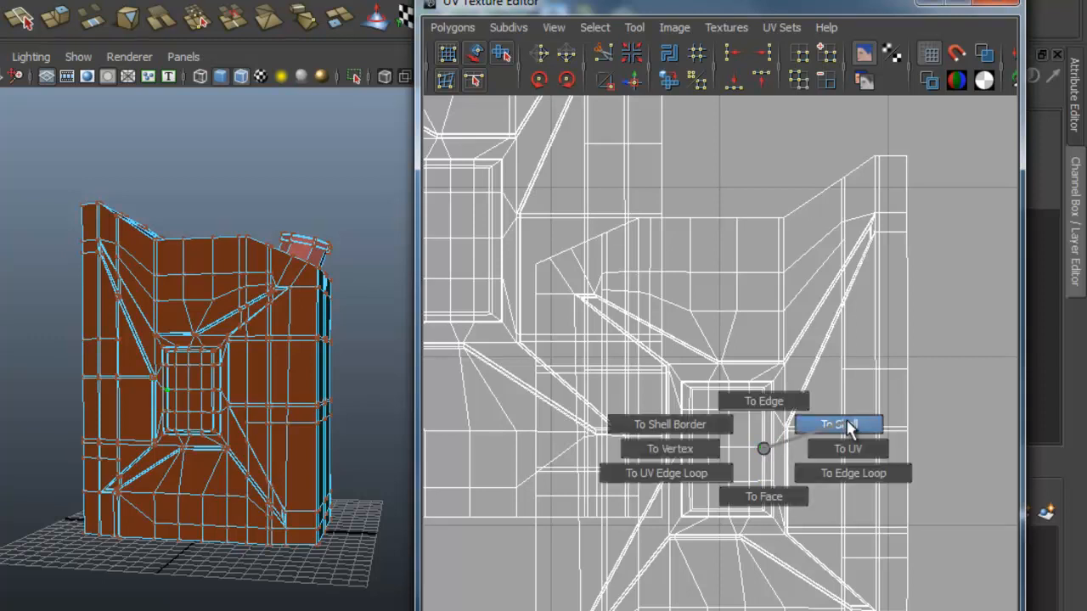
left_click(845, 425)
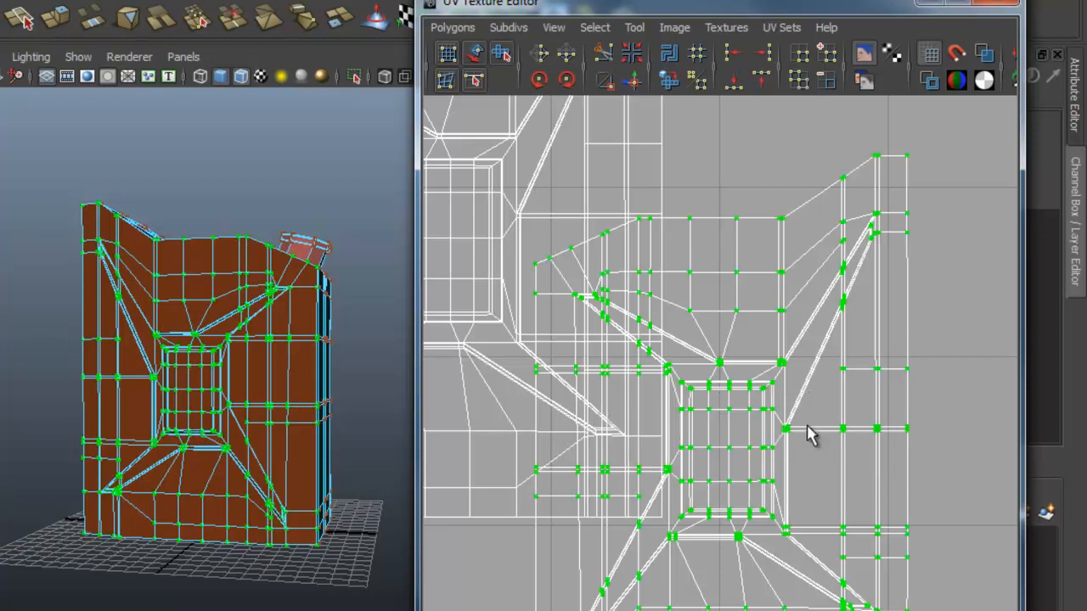
Move the side_b shell beside the larger side shell, clearing the overlap and lining up their bottom edges
right_click_drag(883, 430, 604, 412, "alt")
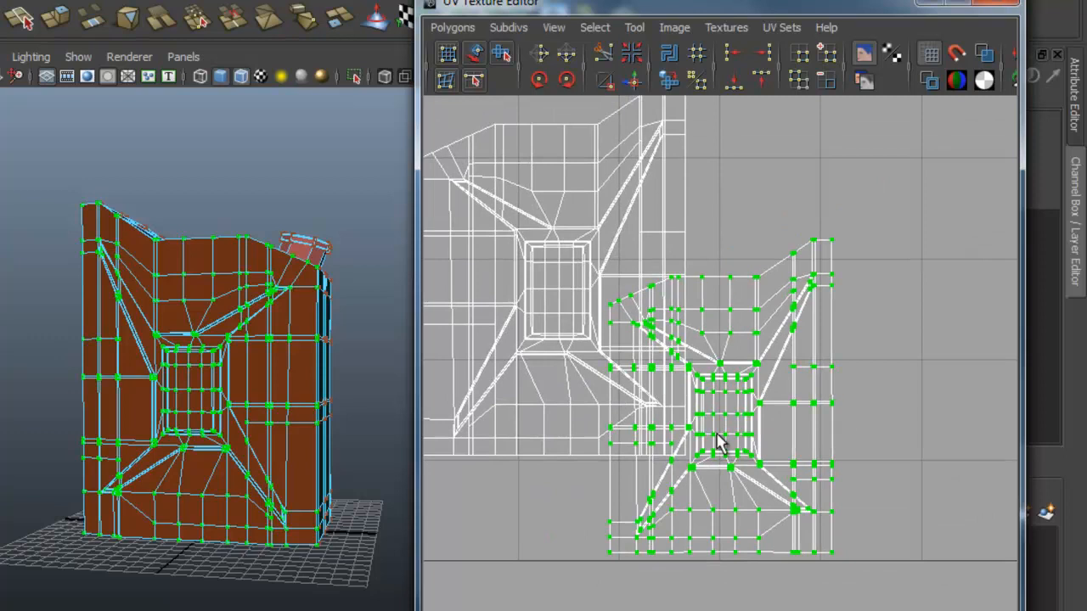
left_click_drag(726, 406, 817, 307)
right_click_drag(849, 386, 696, 425, "alt")
middle_click_drag(696, 425, 665, 431, "alt")
Overlay the side_b shell on the larger side shell and scale its width and height to match that outline
key("r")
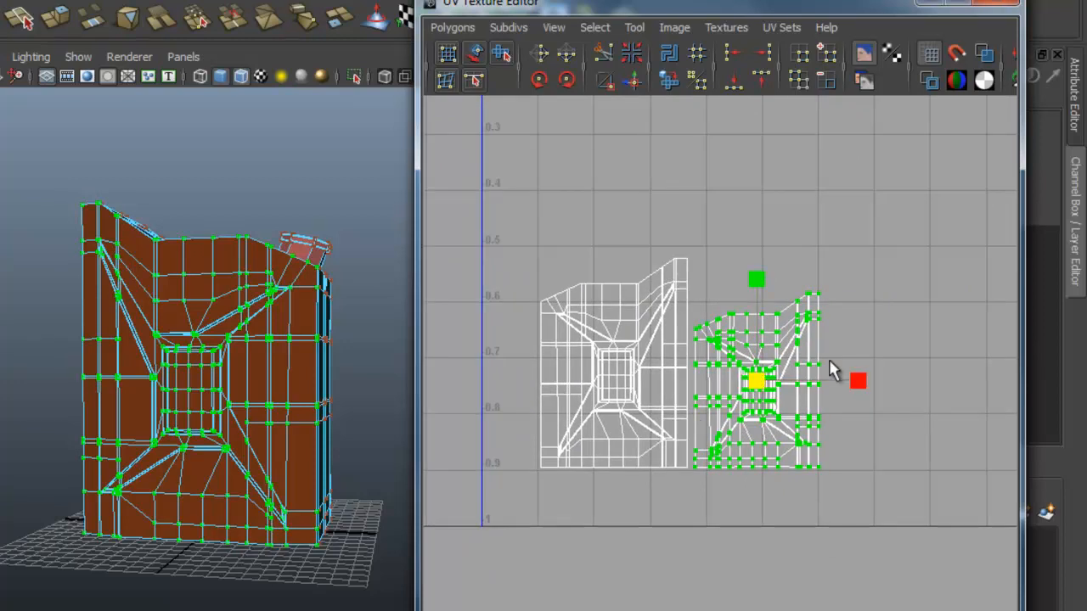
left_click_drag(760, 379, 616, 367)
key("w")
key("r")
key("w")
key("r")
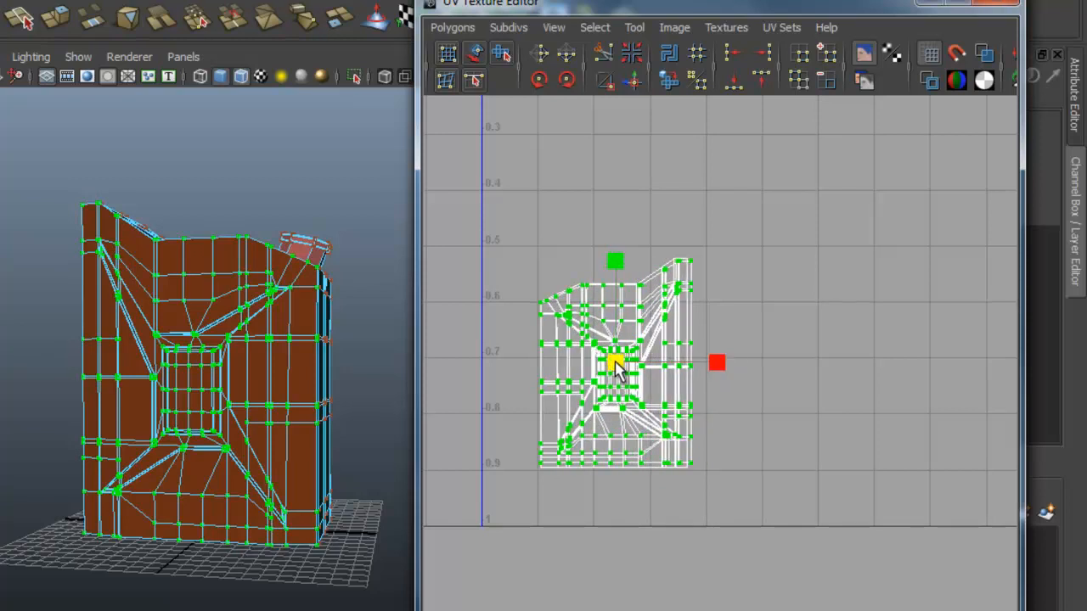
left_click_drag(615, 265, 617, 263)
left_click_drag(718, 367, 712, 367)
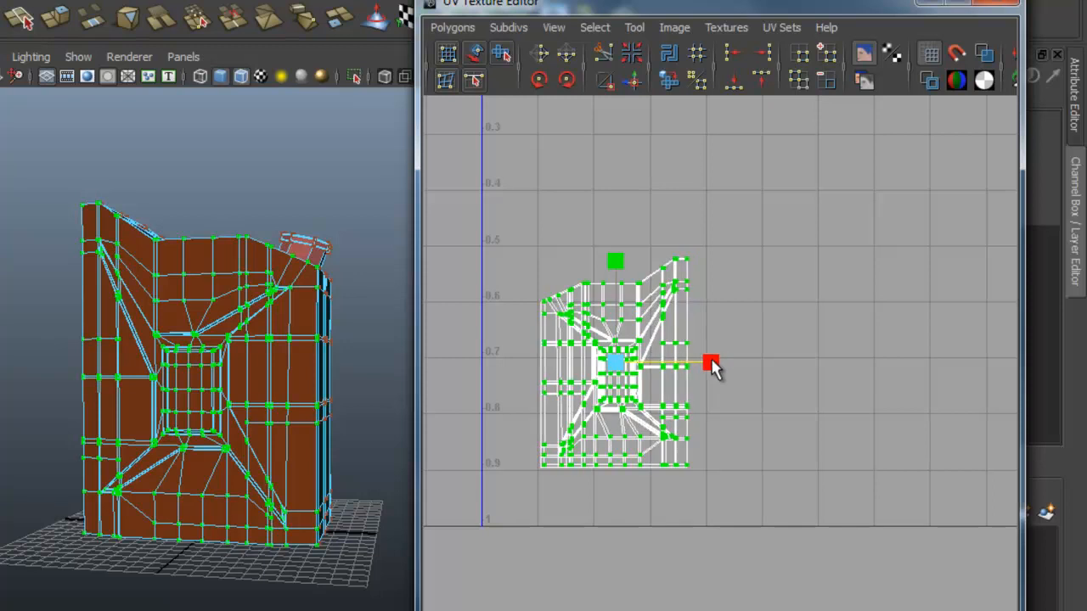
key("w")
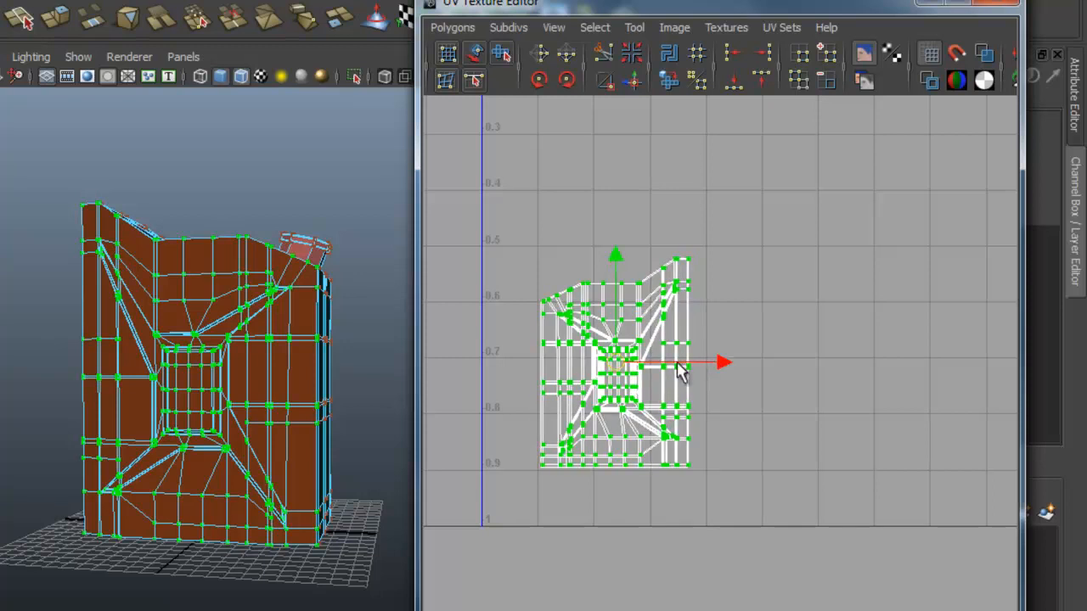
left_click_drag(720, 365, 720, 366)
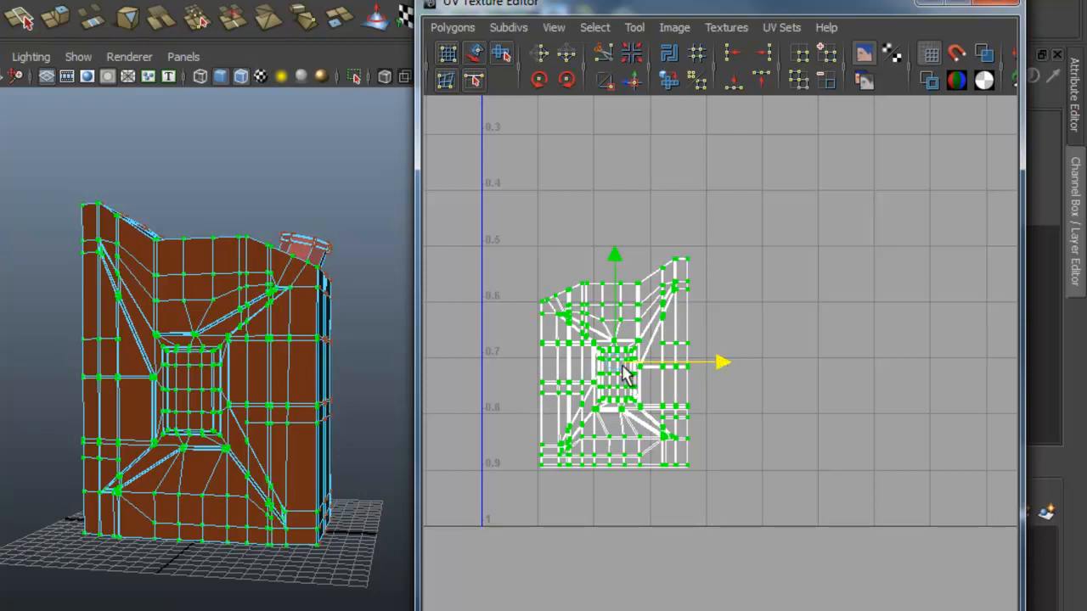
Move the resized side_b shell sideways to about 0.17 units from the other side shell and flip it horizontally
middle_click_drag(620, 372, 774, 372)
left_click_drag(774, 363, 773, 363)
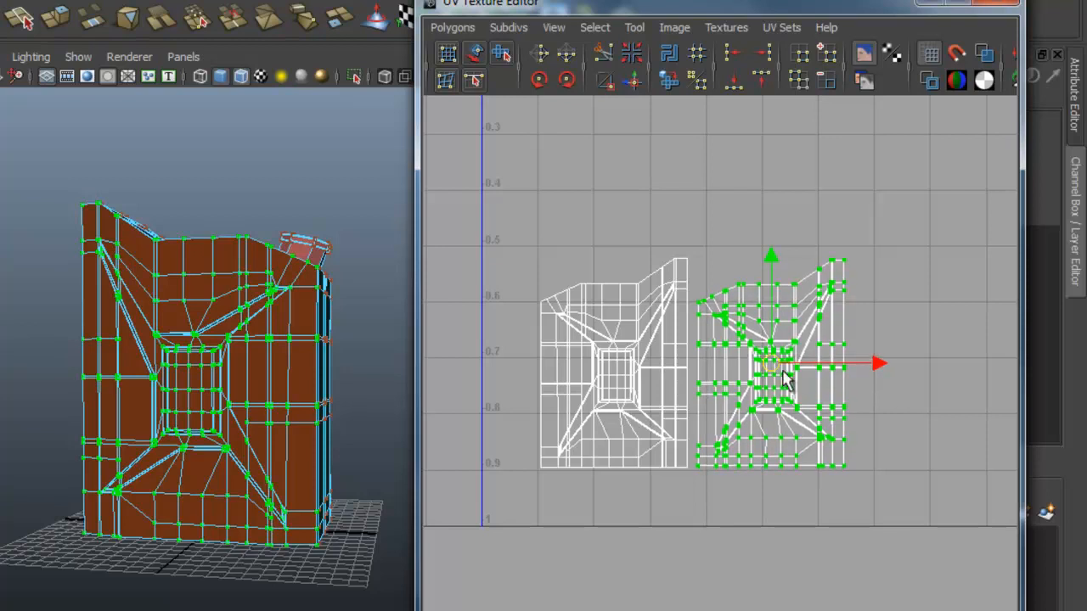
middle_click_drag(775, 366, 839, 379)
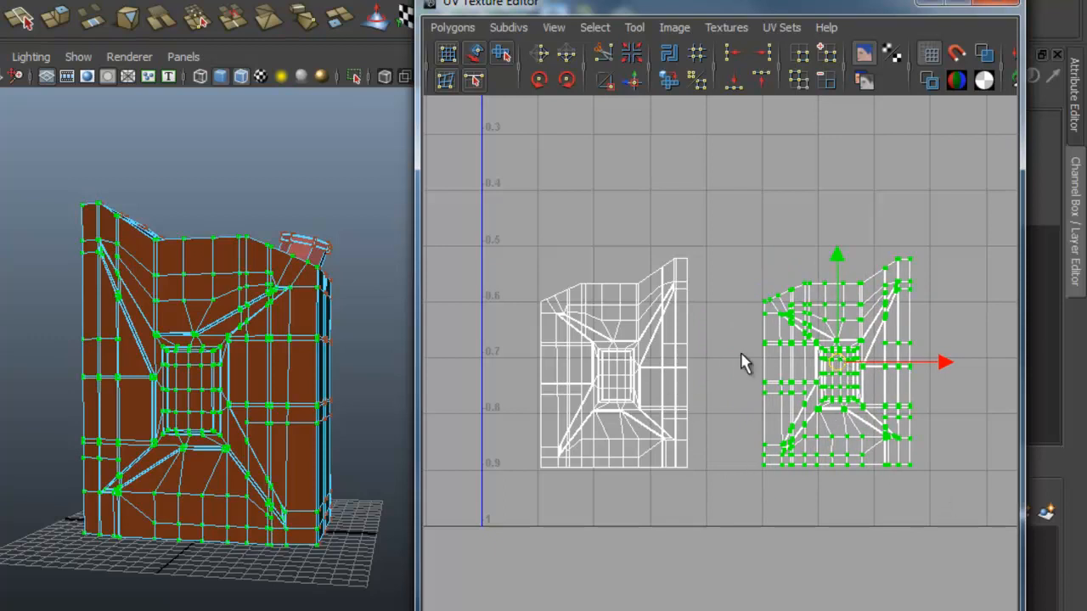
scroll(721, 405, "down", 3)
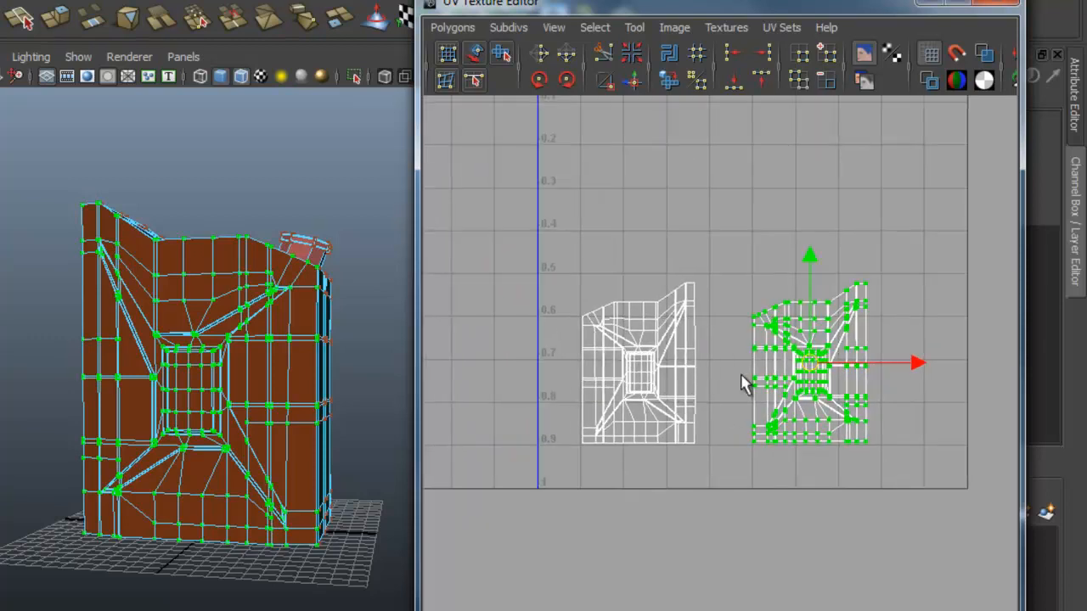
middle_click_drag(810, 367, 826, 369)
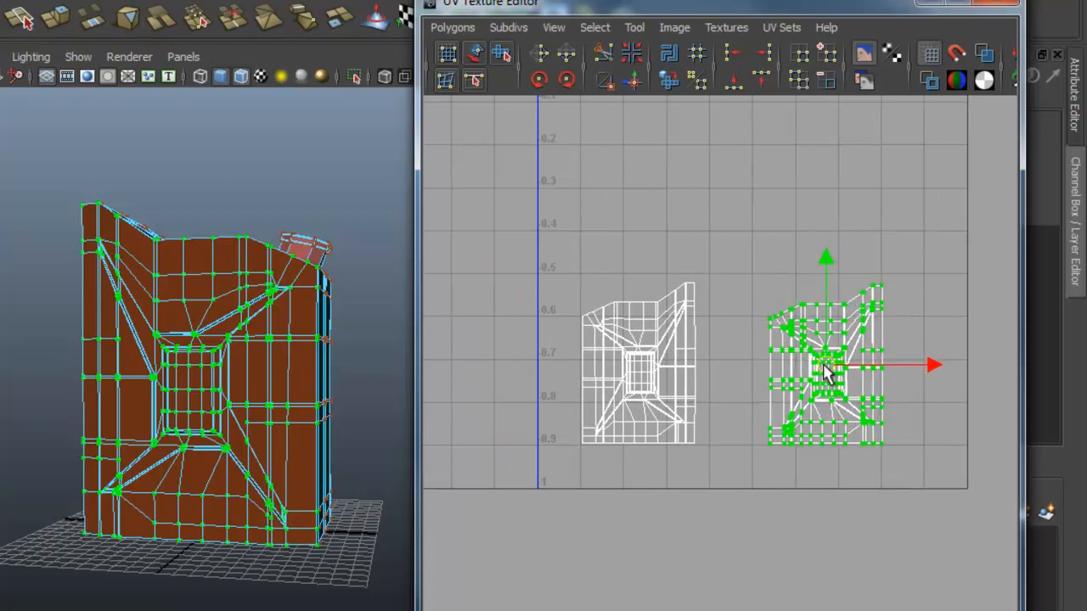
left_click(541, 53)
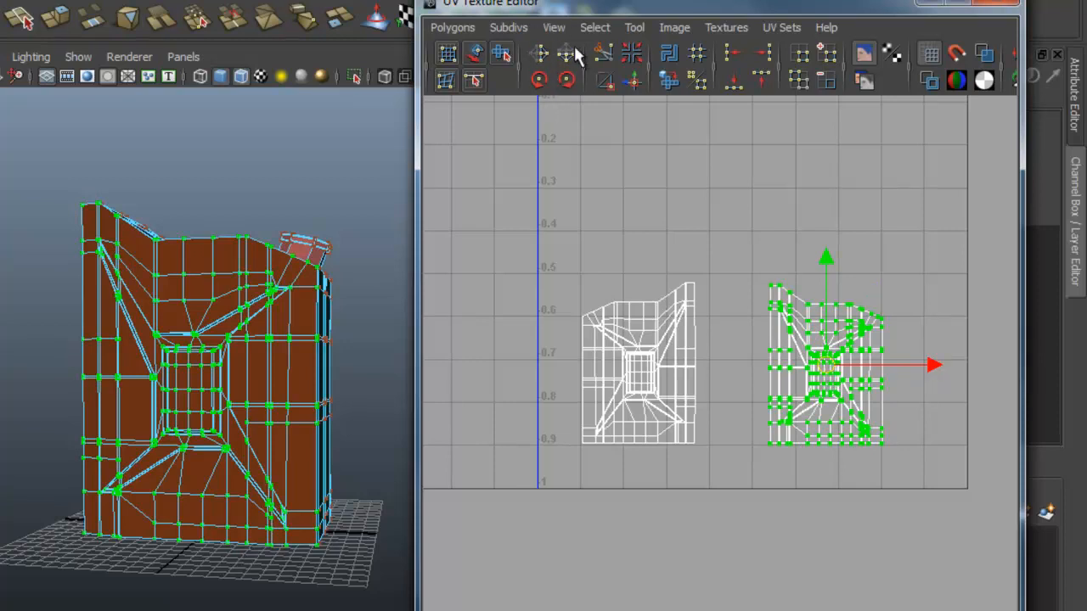
Try rotating the selected side_b shell repeatedly in the same direction
left_click(543, 76)
left_click(543, 76)
left_click(543, 77)
left_click(543, 77)
left_click(543, 77)
right_click_drag(561, 129, 654, 136, "alt")
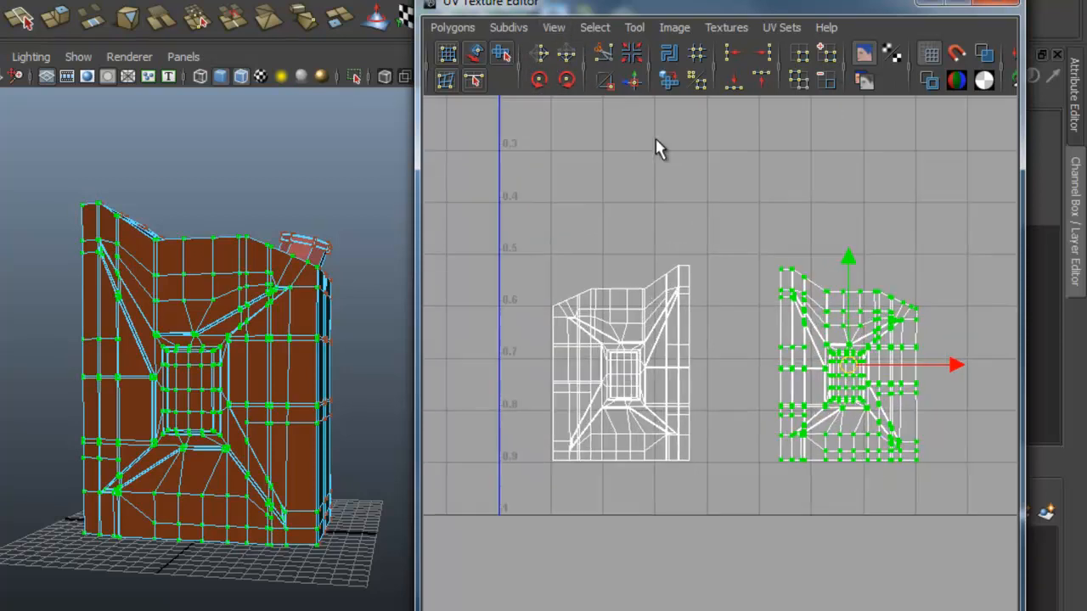
middle_click_drag(643, 134, 645, 154, "alt")
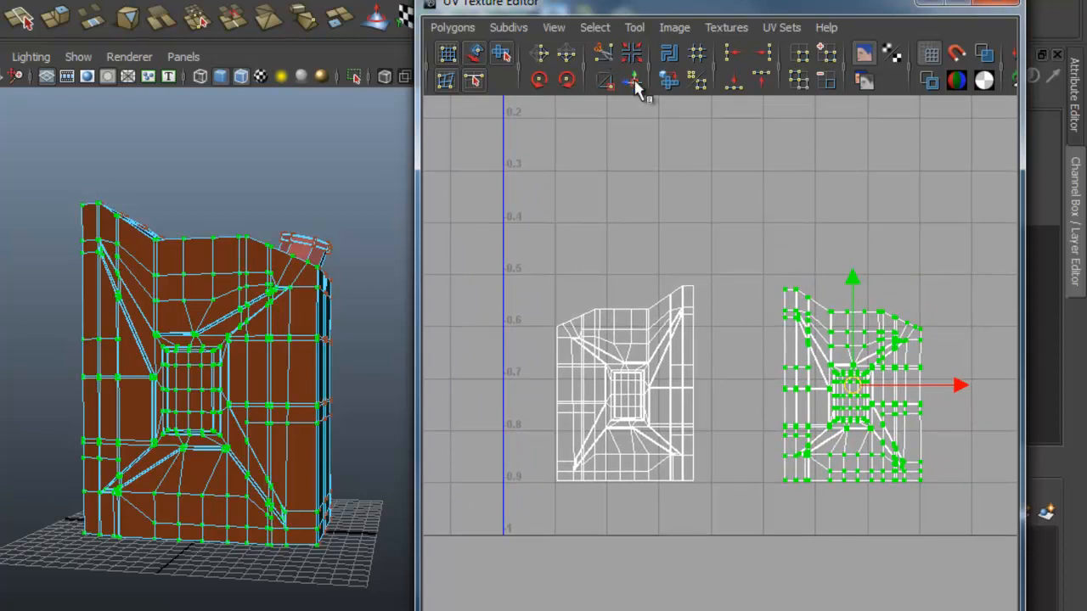
right_click_drag(817, 206, 681, 202, "alt")
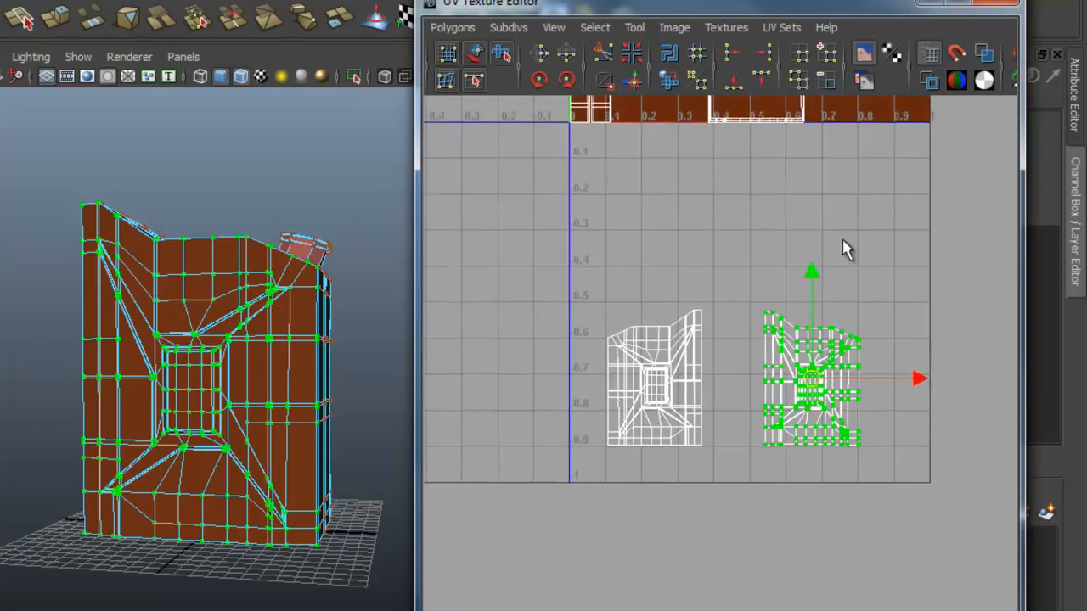
right_click_drag(817, 233, 718, 213, "alt")
middle_click_drag(717, 213, 726, 278, "alt")
Select all faces with the front1 material on the jerry can's narrow front side
left_click_drag(251, 425, 157, 382, "alt")
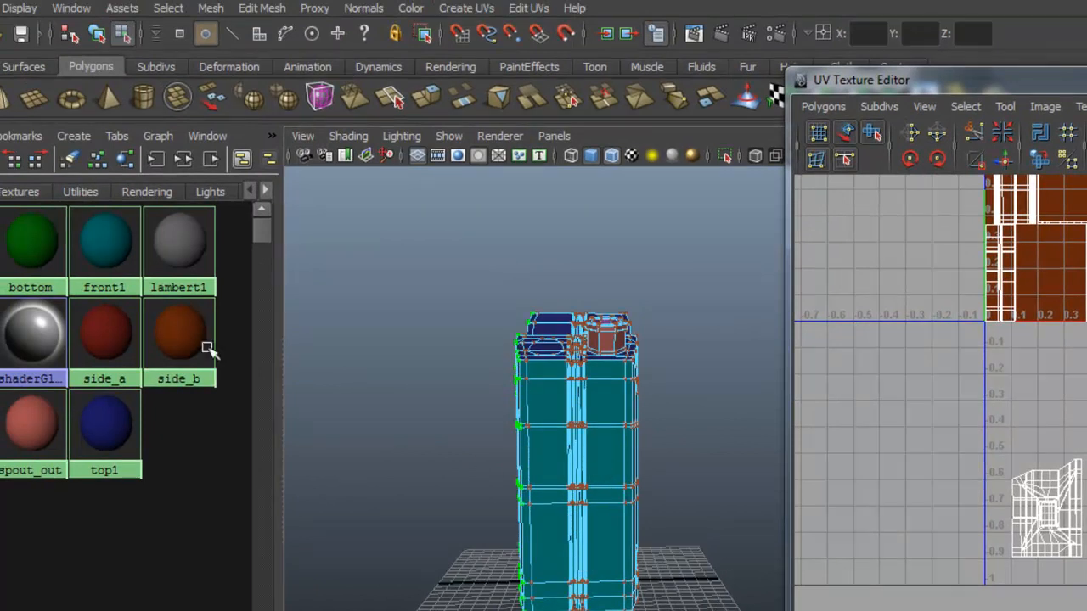
right_click_drag(118, 258, 182, 259)
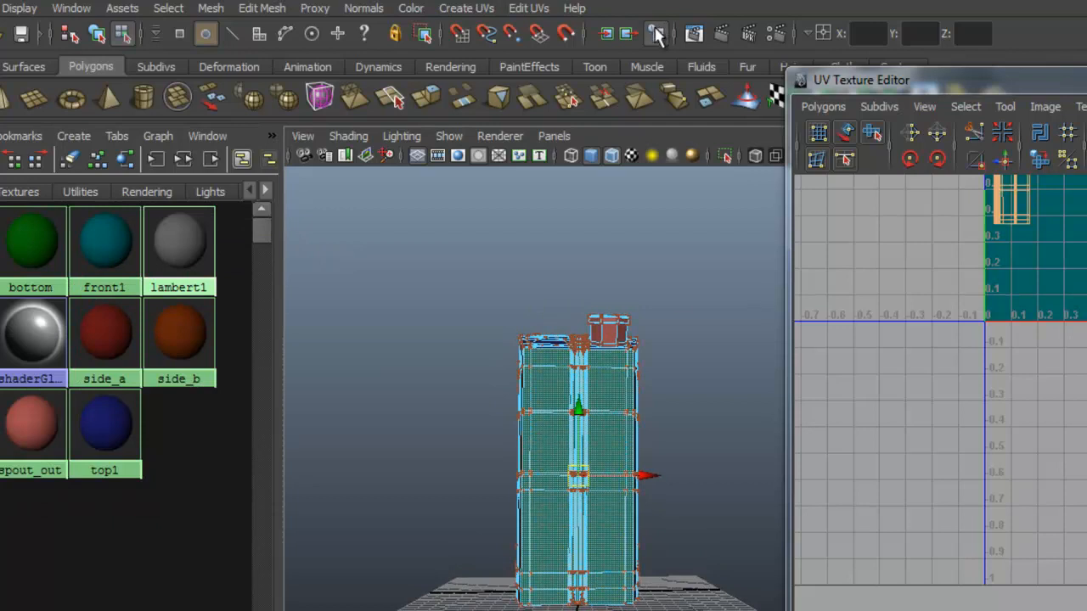
Try to planar-map the front1 faces with the existing X-axis projection setting
left_click(466, 9)
left_click(471, 37)
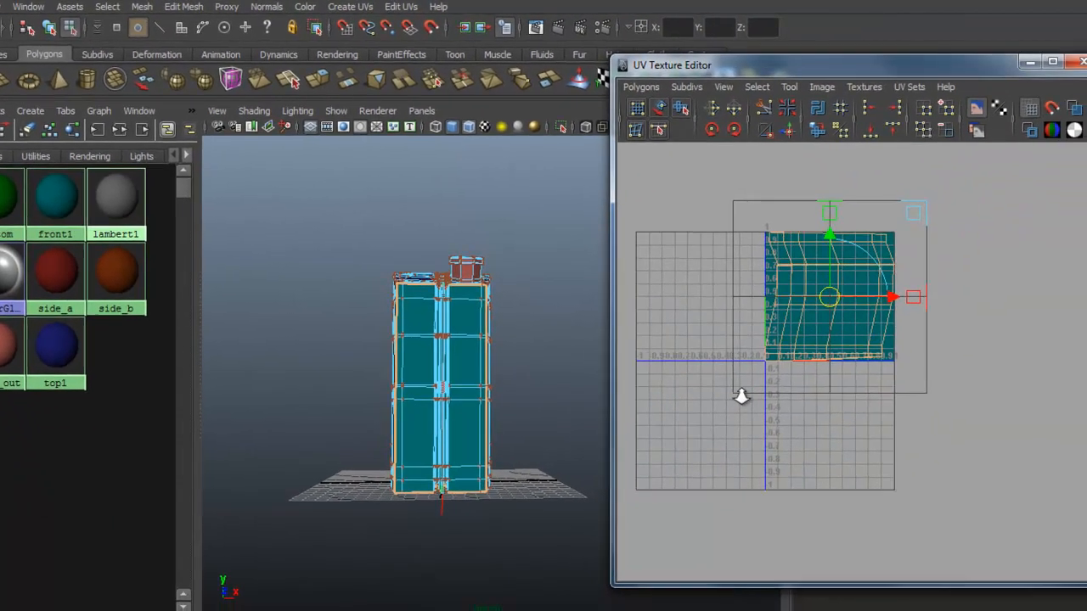
right_click_drag(741, 396, 917, 393, "alt")
middle_click_drag(850, 330, 857, 410, "alt")
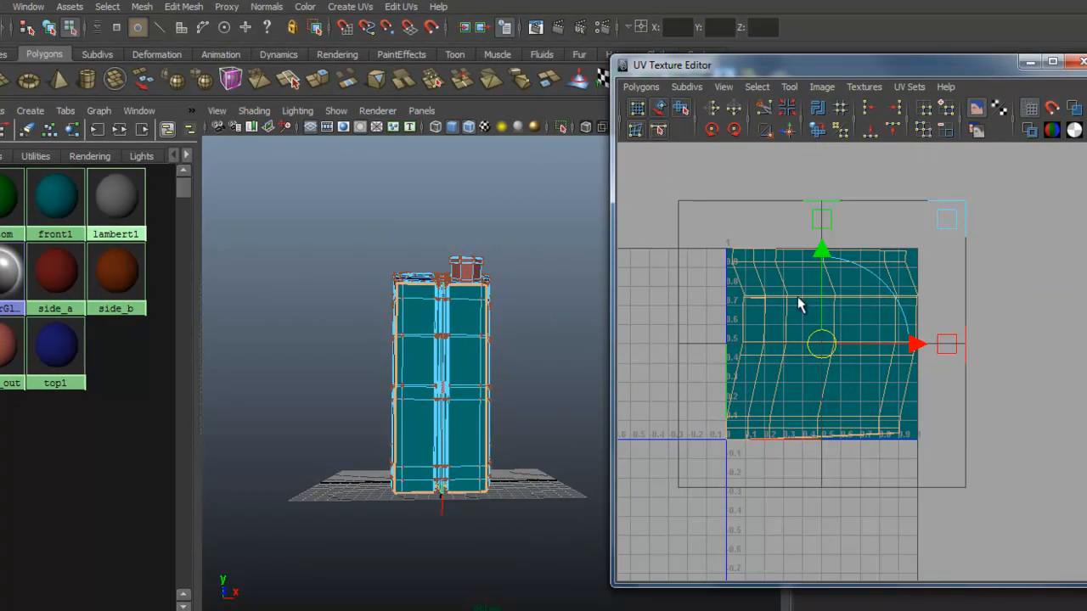
middle_click_drag(559, 422, 564, 409, "alt")
Face the can's front side squarely and planar-map the front1 faces from the camera, fitted to the bounding box
left_click(349, 6)
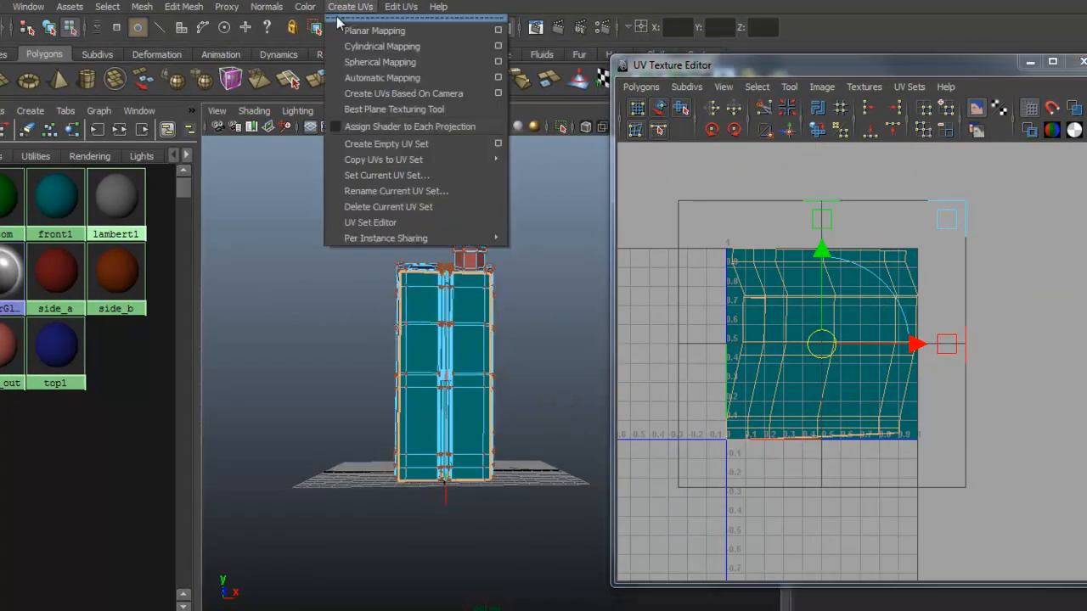
left_click(498, 31)
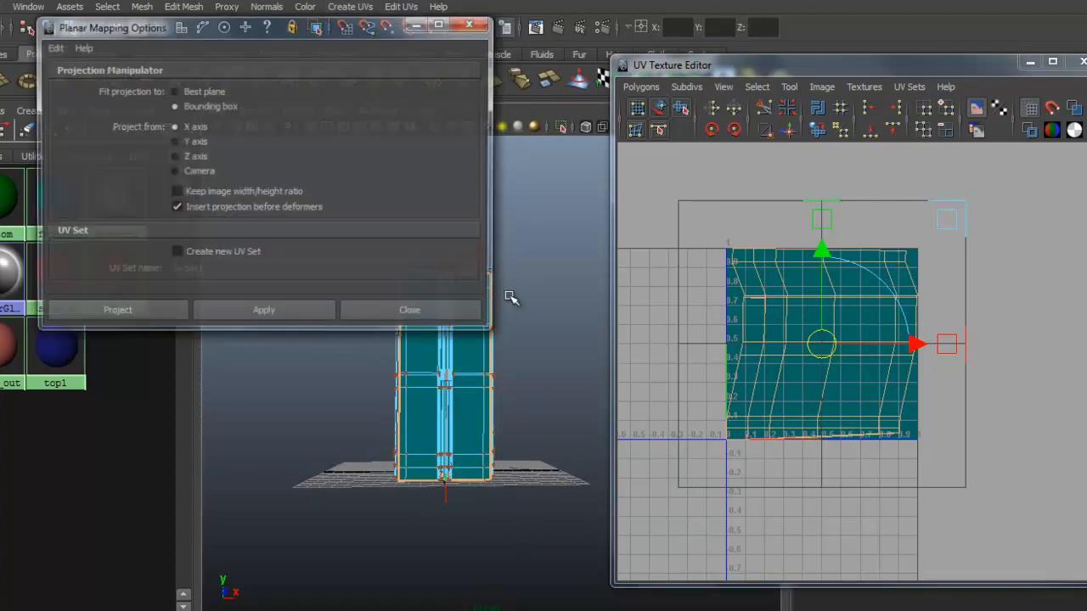
right_click_drag(365, 475, 458, 474, "alt")
middle_click_drag(458, 474, 479, 479, "alt")
left_click_drag(454, 481, 452, 481, "alt")
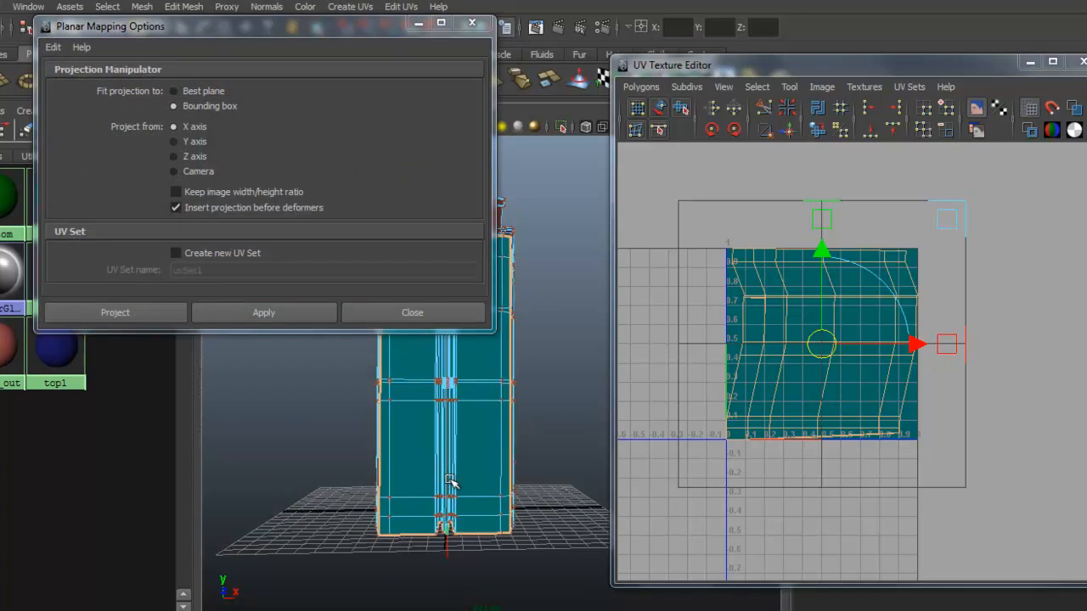
left_click_drag(354, 25, 266, 25)
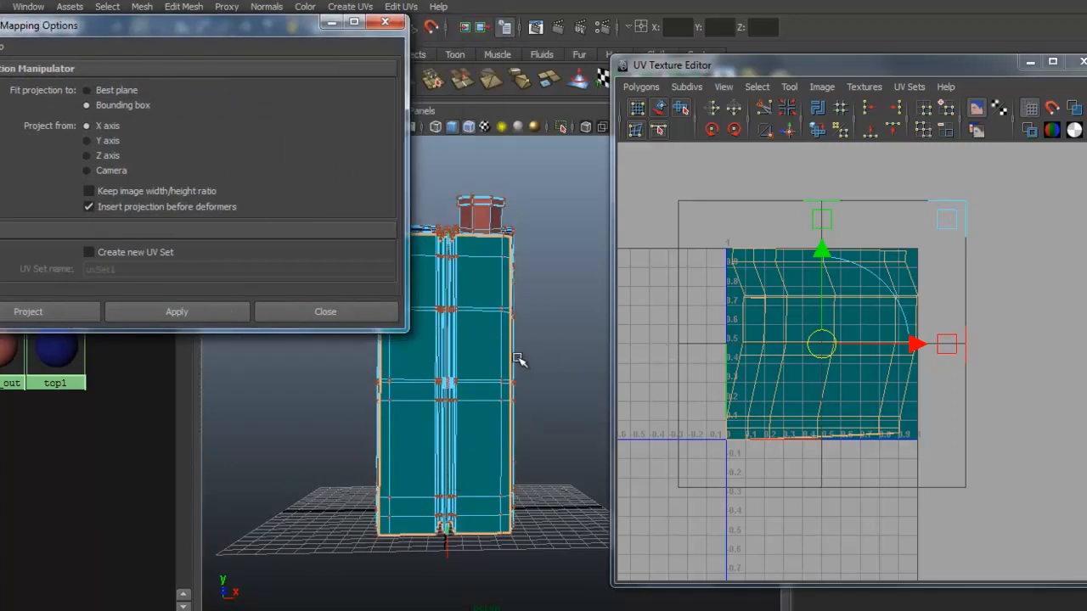
middle_click_drag(515, 358, 586, 363, "alt")
left_click_drag(552, 378, 540, 374, "alt")
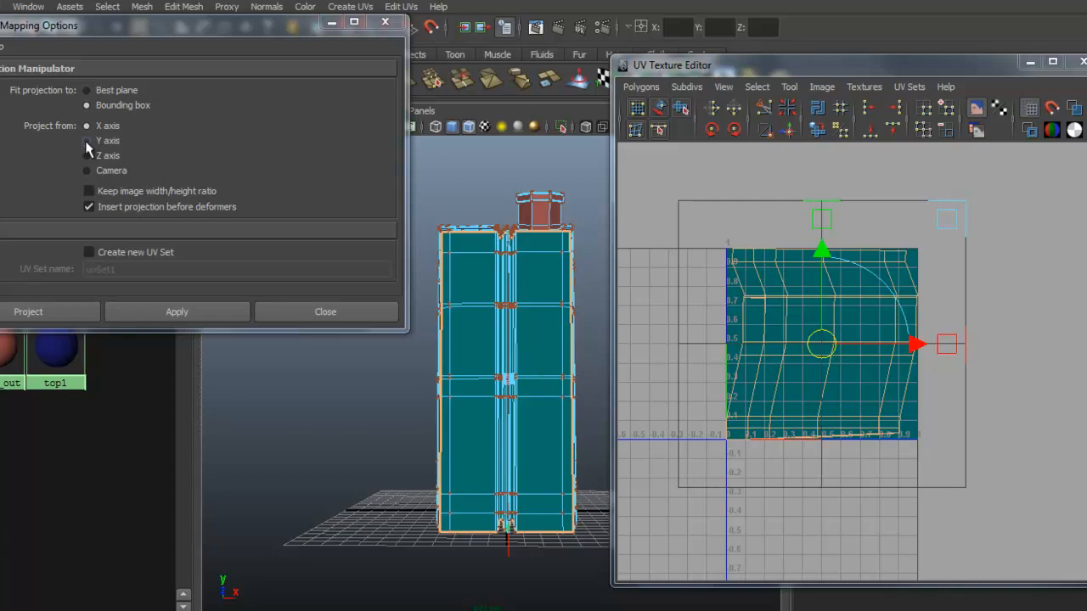
left_click(88, 172)
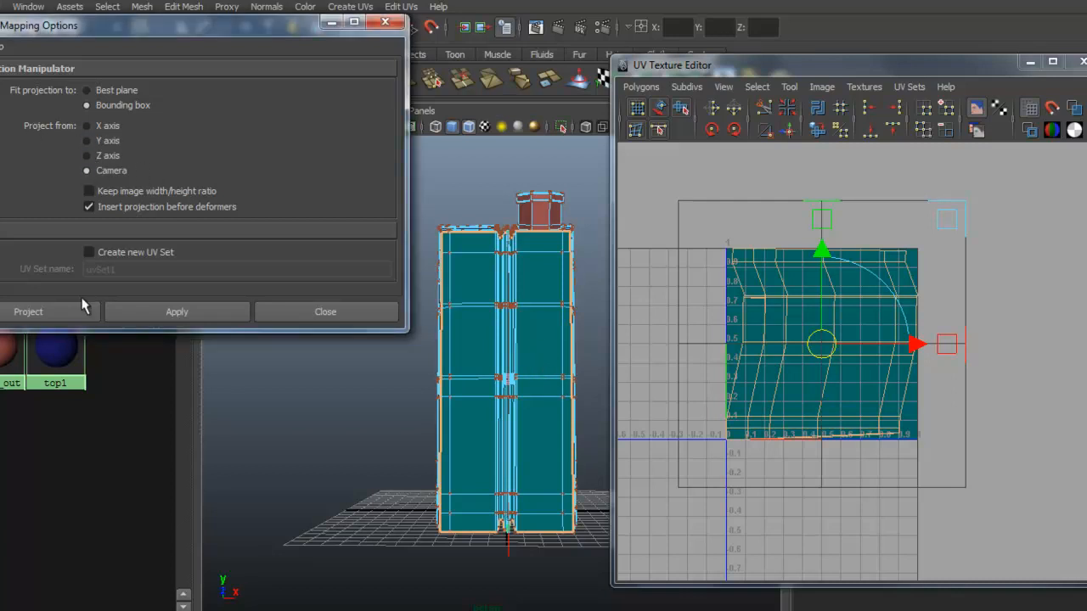
left_click(64, 309)
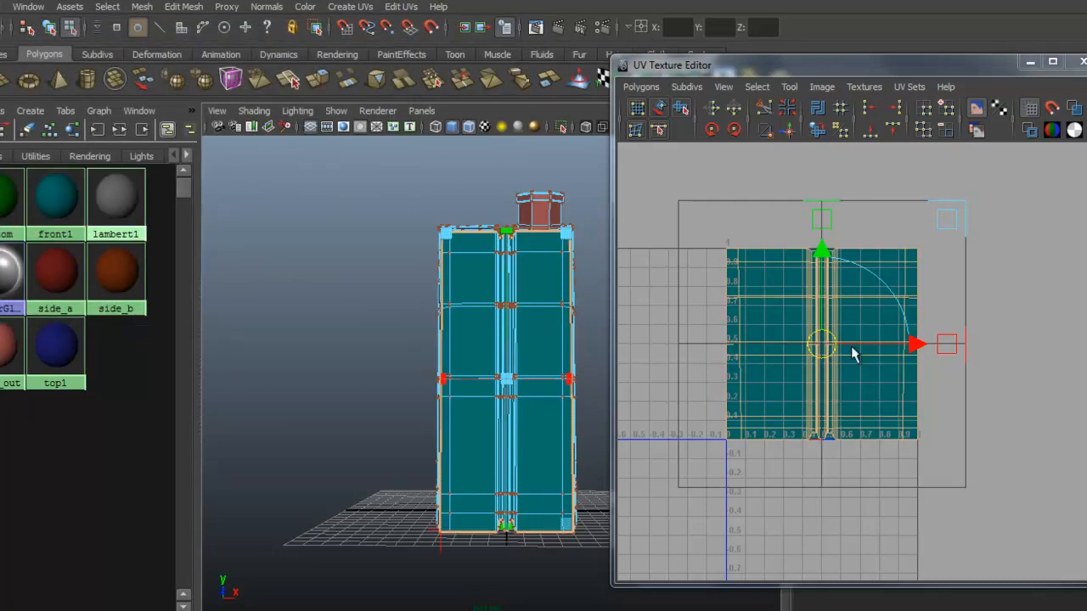
Scale the front1 shell to about 0.2 by 0.4 units and place it in the quadrant below the texture space
left_click_drag(821, 347, 1025, 335)
middle_click_drag(550, 355, 532, 351, "alt")
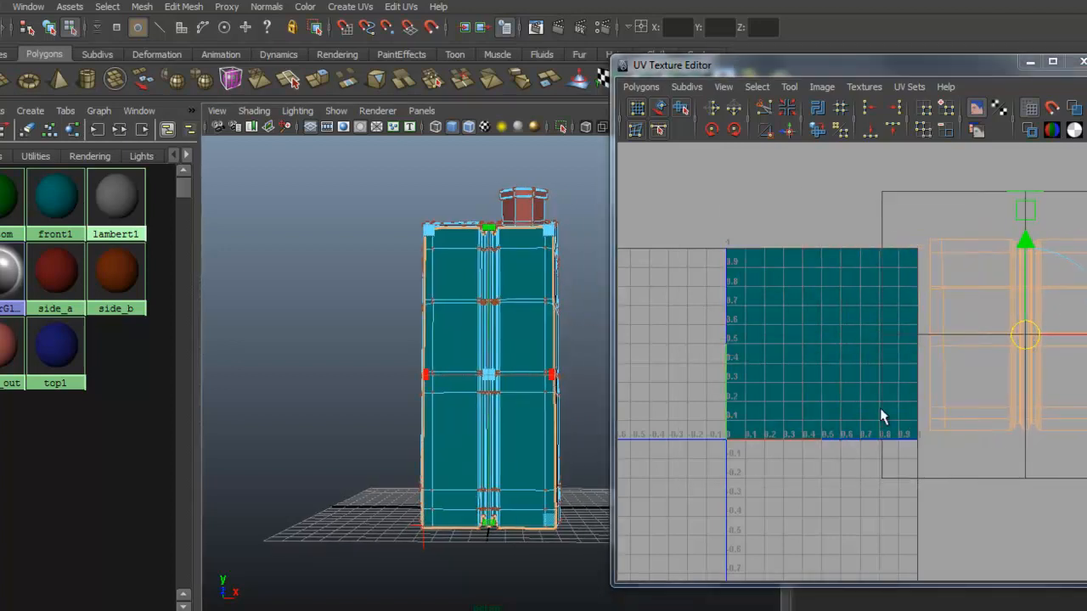
middle_click_drag(878, 408, 755, 376, "alt")
right_click_drag(869, 467, 851, 470, "alt")
left_click_drag(997, 214, 659, 436)
Select all faces with the back material on the jerry can's opposite narrow side
right_click_drag(603, 475, 680, 482, "alt")
middle_click_drag(552, 425, 459, 417, "alt")
left_click_drag(450, 417, 528, 422, "alt")
middle_click_drag(590, 425, 500, 405, "alt")
right_click_drag(500, 405, 425, 392, "alt")
left_click_drag(396, 394, 556, 412, "alt")
right_click(58, 217)
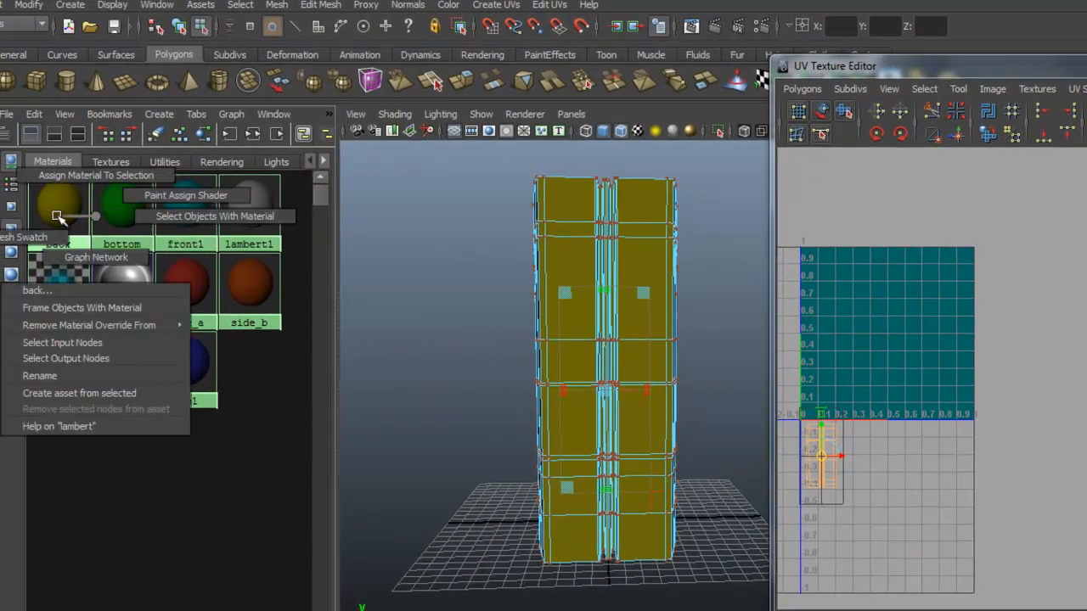
left_click(161, 217)
Face the can's back side squarely and planar-map the selected back faces with the existing camera projection setting
mouse_move(636, 417)
left_mouse_down("alt")
mouse_move(621, 409)
mouse_move(630, 413)
left_mouse_up("alt")
left_click(496, 6)
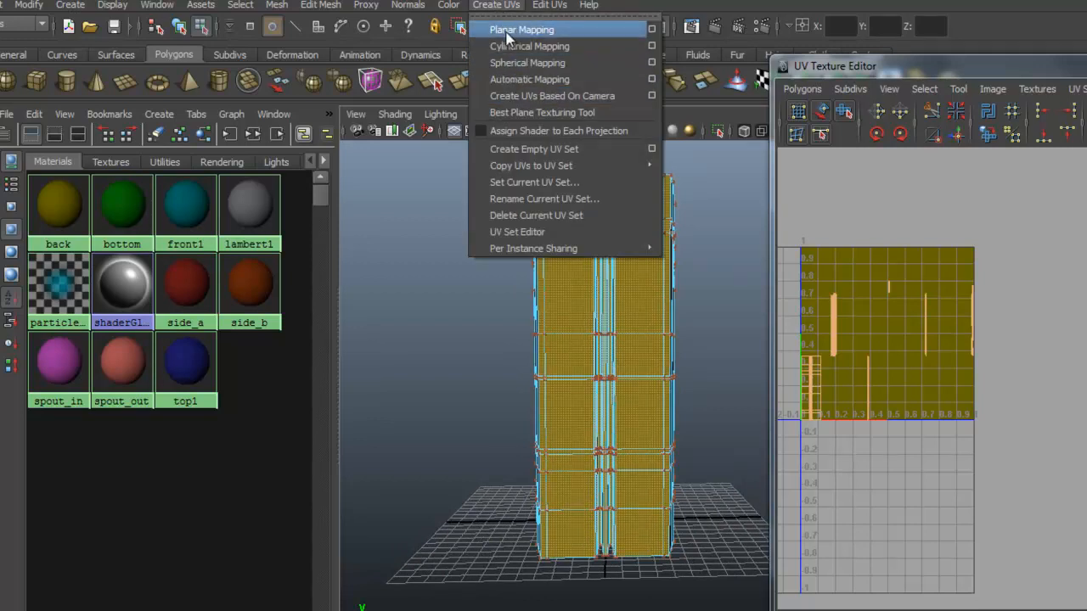
left_click(510, 30)
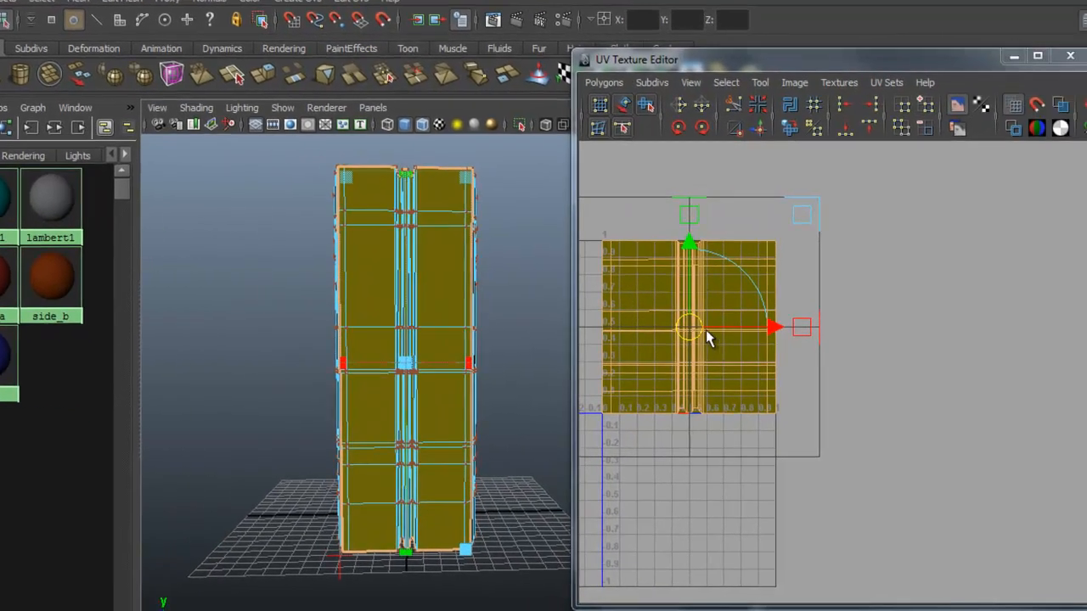
Scale the back shell to about 0.2 by 0.6 units and place it in the quadrant below the texture space
left_click_drag(922, 333, 1046, 333)
left_click_drag(805, 324, 877, 313)
left_click_drag(952, 213, 851, 269)
left_click_drag(832, 330, 637, 474)
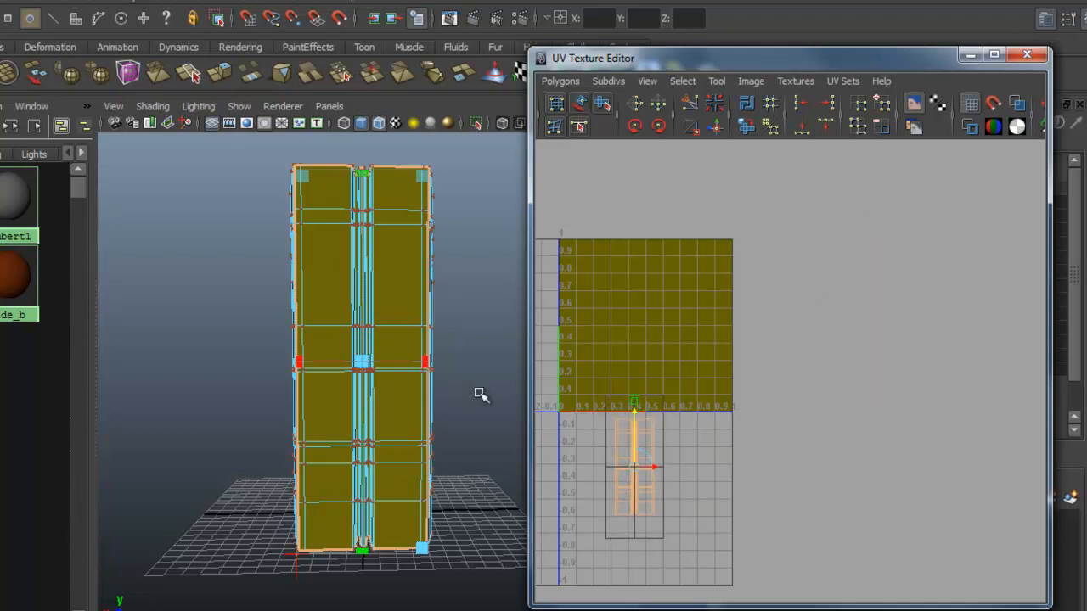
Select all faces with the bottom material and face the can's underside squarely
left_click_drag(403, 391, 324, 397, "alt")
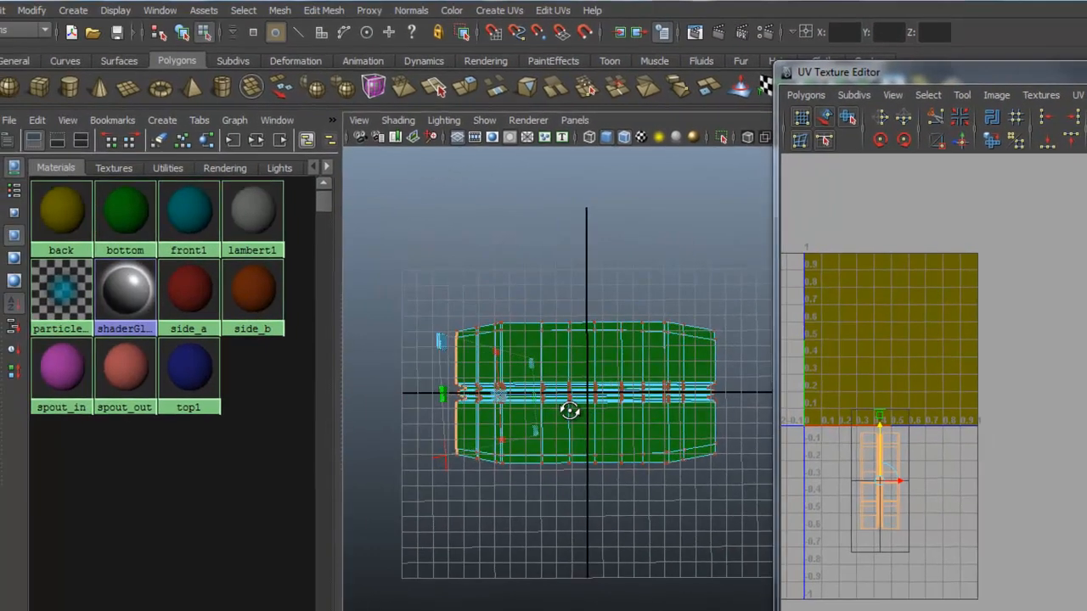
left_click_drag(570, 411, 566, 413, "alt")
right_click_drag(120, 213, 243, 210)
left_click_drag(580, 408, 581, 398, "alt")
middle_click_drag(631, 373, 645, 368, "alt")
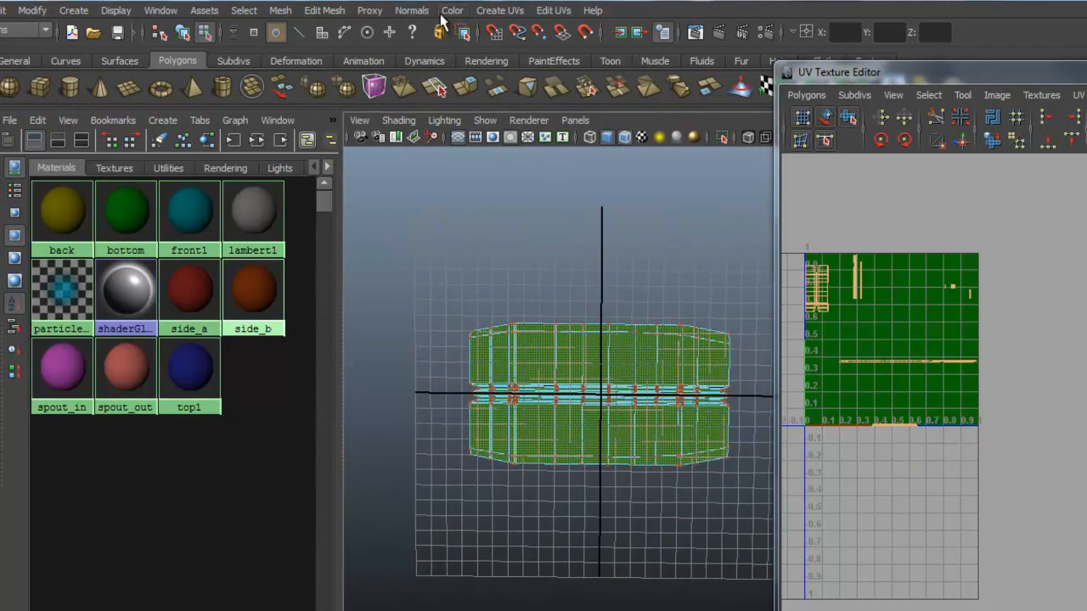
Try to planar-map the bottom faces along a fixed axis, fitted to the bounding box
left_click(499, 10)
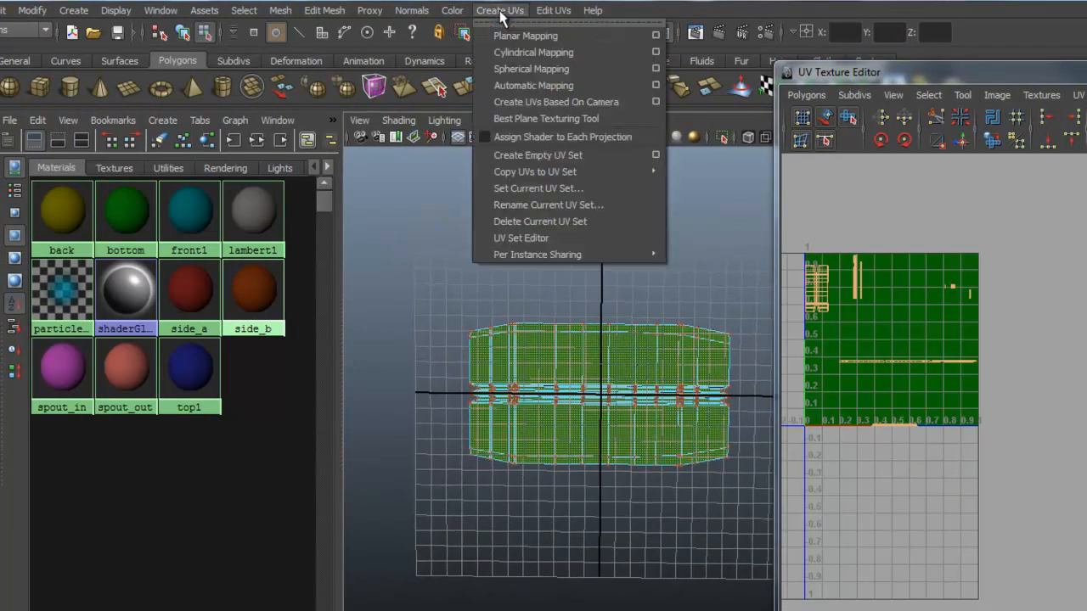
left_click(655, 35)
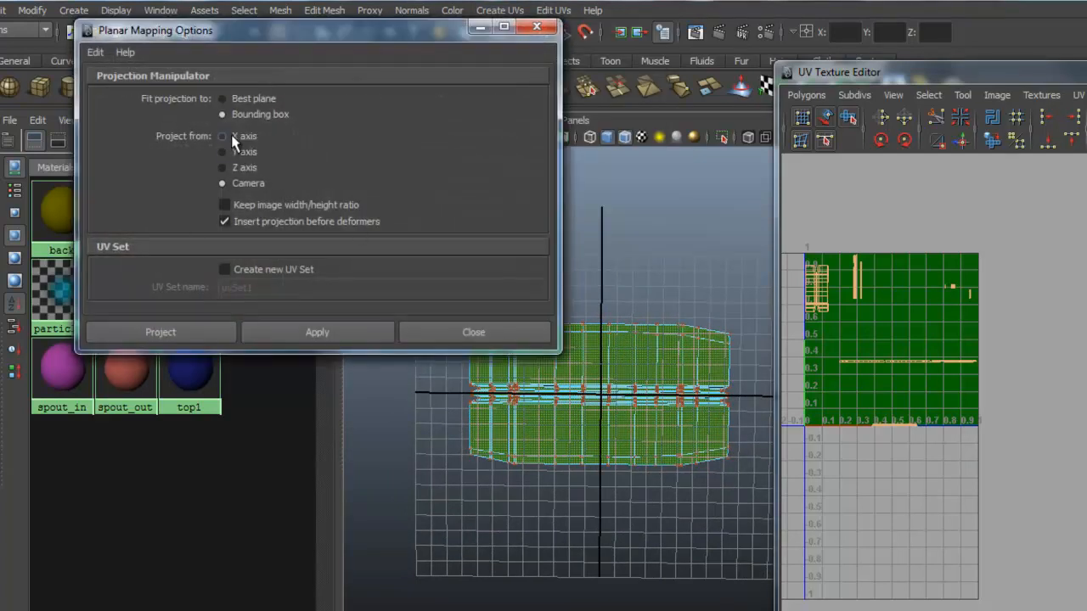
left_click(209, 335)
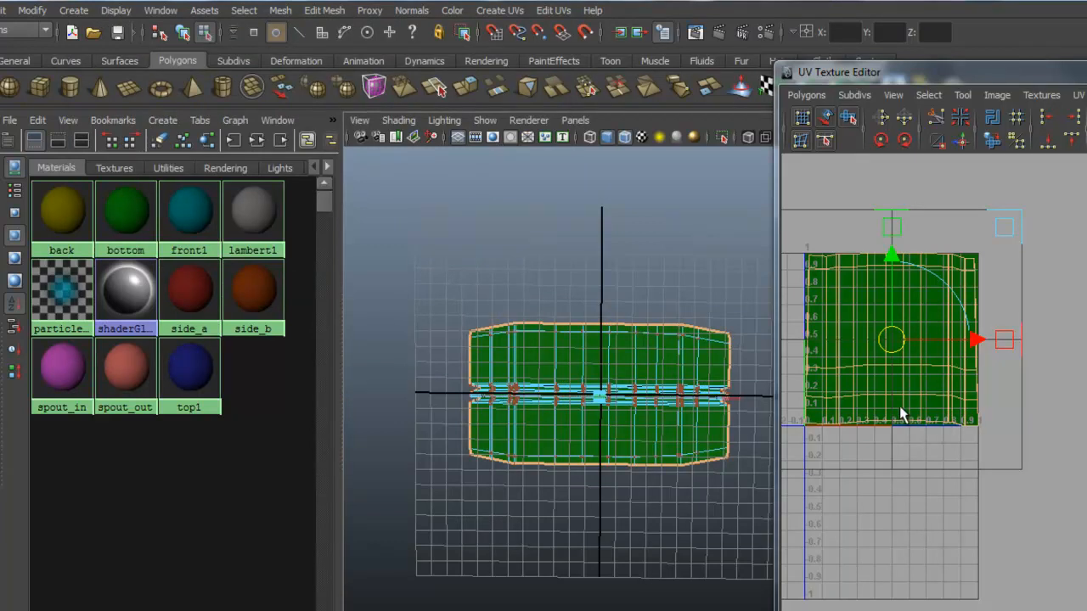
Planar-map the bottom faces from the camera, fitted to the bounding box, with the underside viewed squarely
left_click(500, 10)
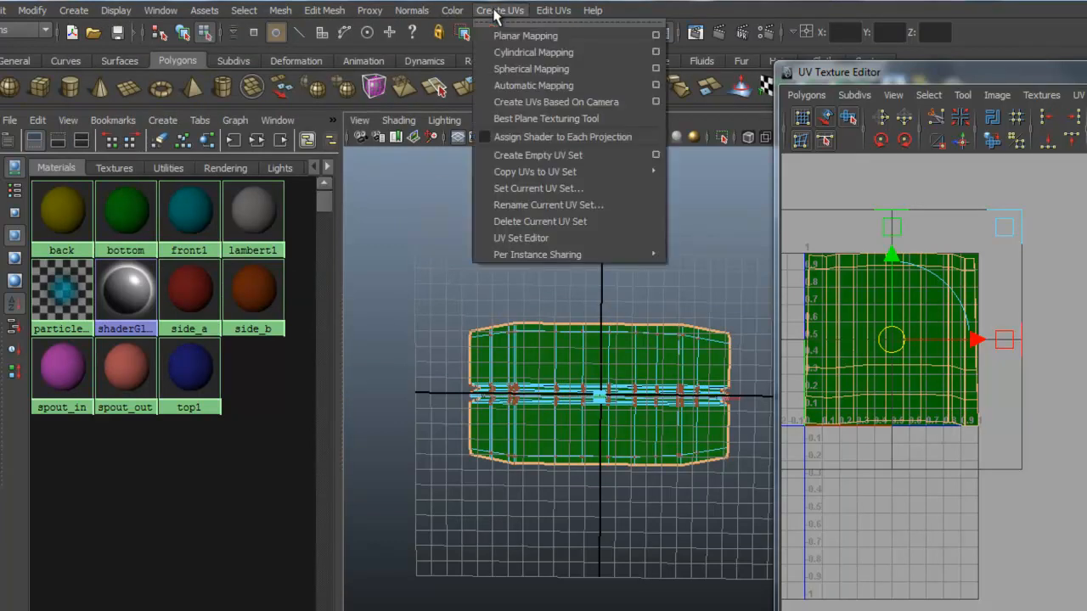
left_click(654, 36)
left_click(222, 184)
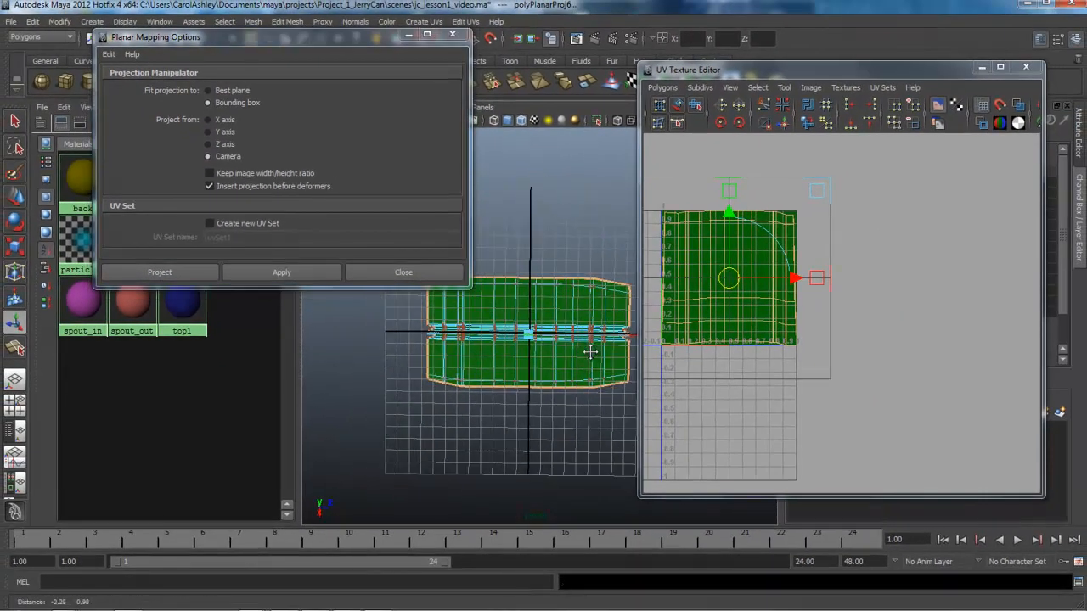
left_click_drag(590, 352, 545, 364, "alt")
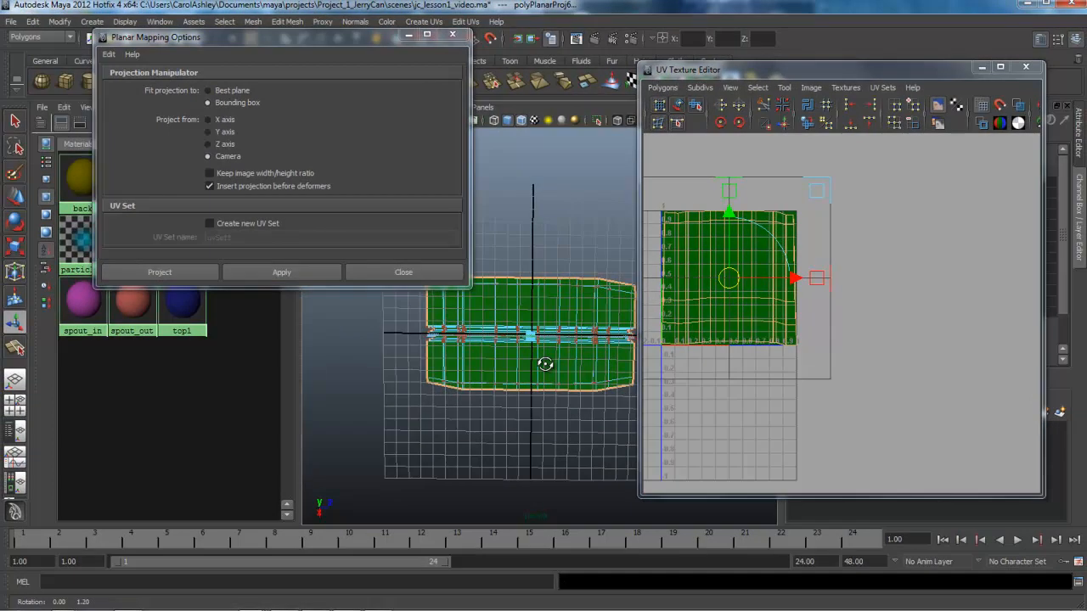
left_click(175, 274)
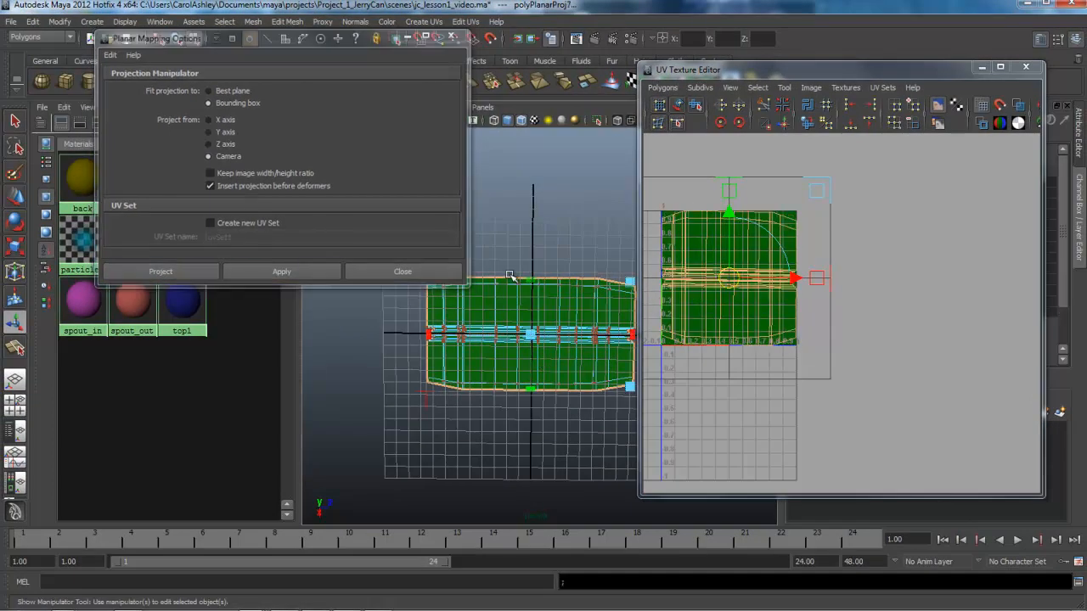
Scale the bottom shell to about 0.35 by 0.25 units and place it in the quadrant below the texture space
left_click_drag(723, 284, 880, 283)
left_click_drag(972, 200, 912, 269)
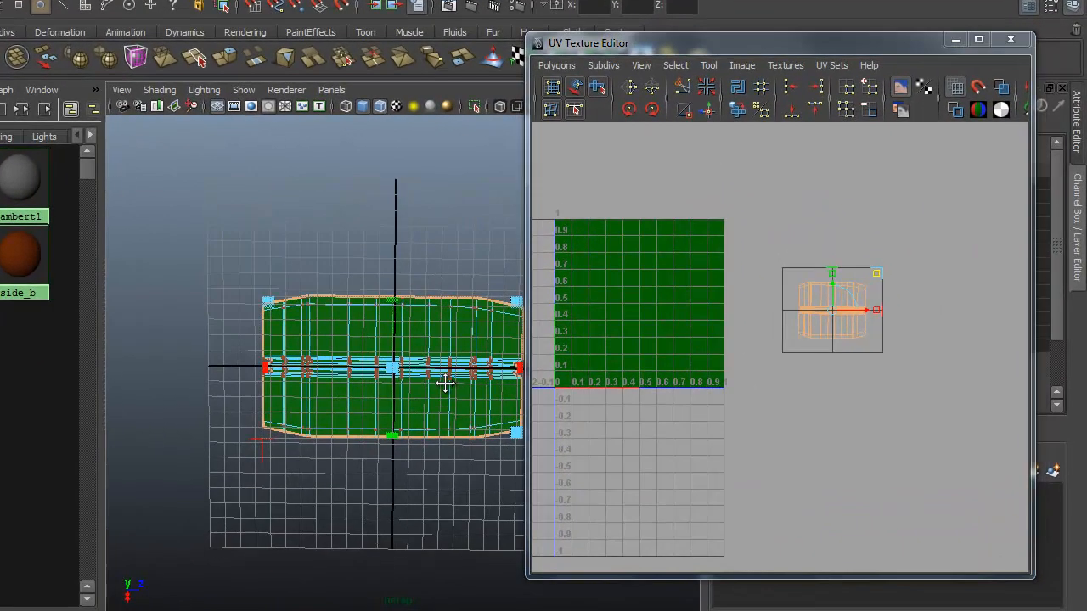
middle_click_drag(445, 383, 443, 383, "alt")
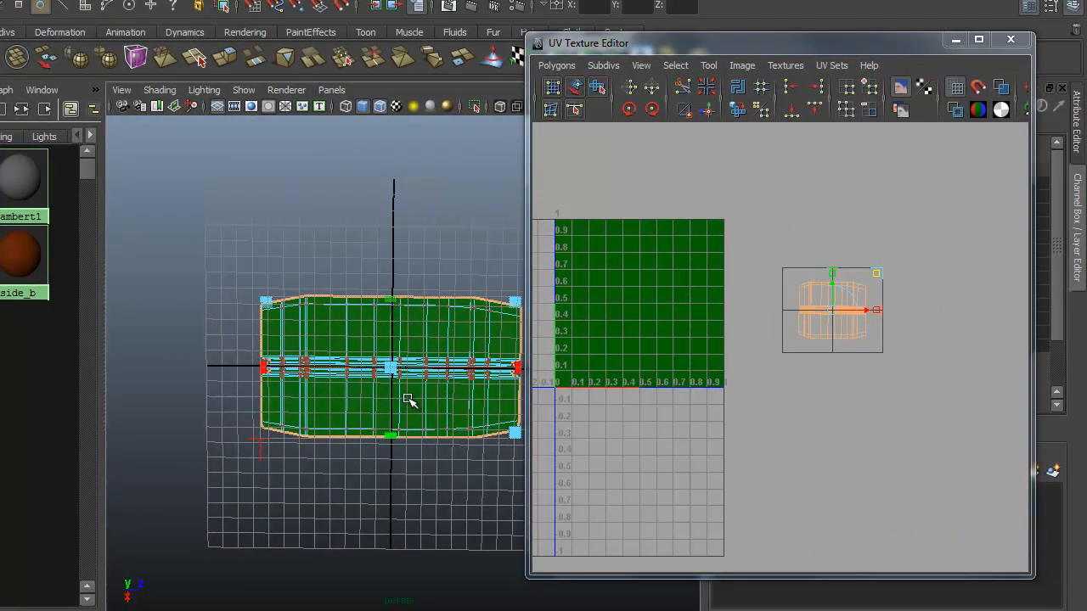
left_click_drag(877, 280, 873, 293)
right_click_drag(758, 376, 736, 382, "alt")
left_click_drag(893, 278, 742, 382)
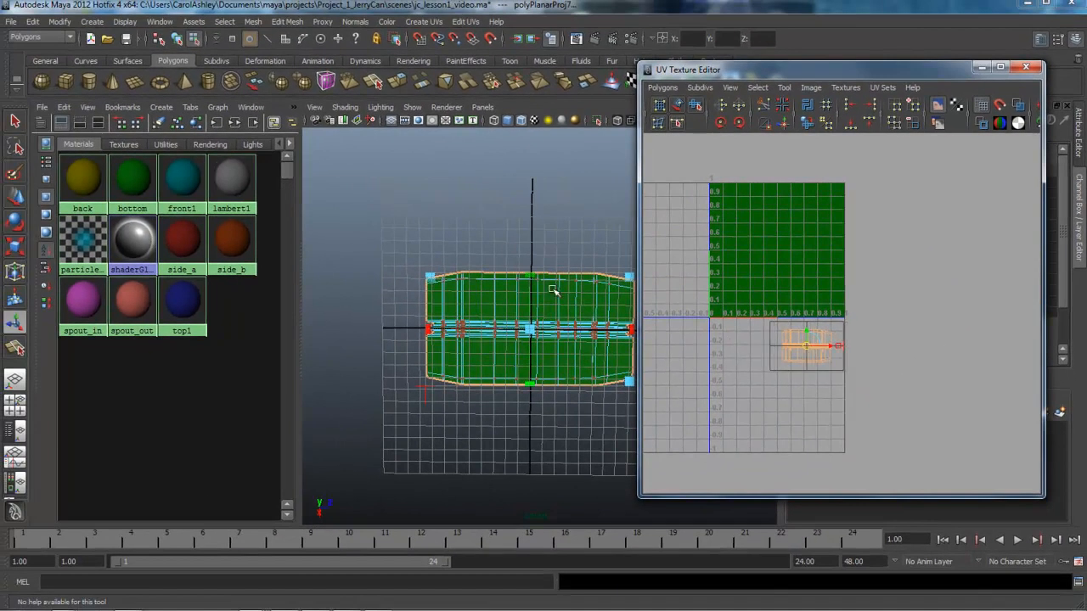
Select all faces with the top1 material and face the can's top squarely
left_click_drag(552, 290, 490, 339, "alt")
right_click_drag(204, 317, 251, 310)
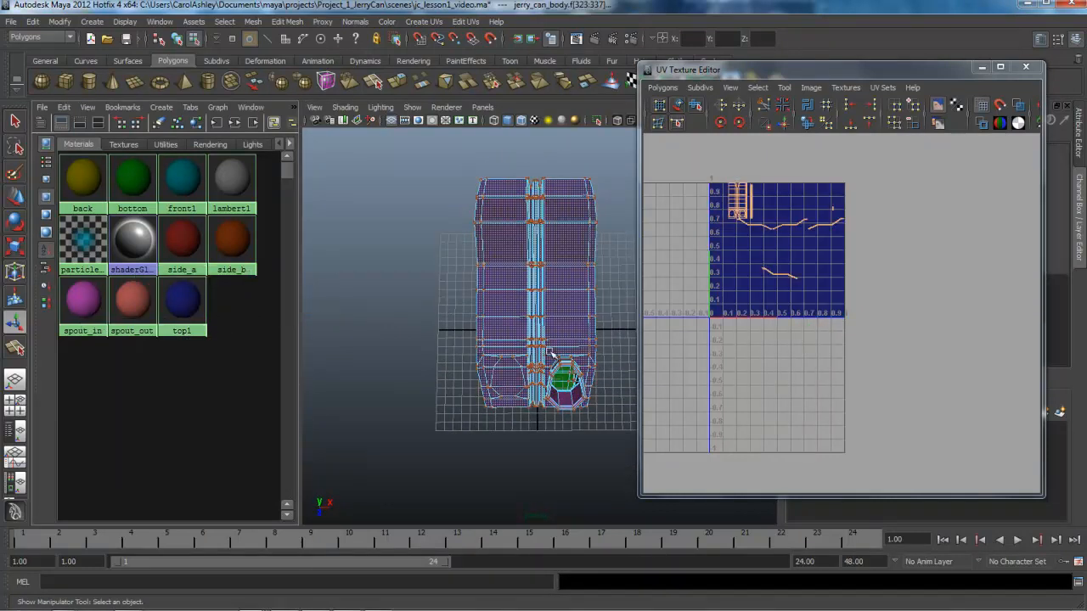
left_click_drag(553, 354, 548, 357, "alt")
left_click_drag(527, 284, 522, 318, "alt")
Planar-map the top1 faces from the camera and place the shell, scaled to about 0.25 by 0.4 units, below the texture space
left_click(422, 21)
left_click(434, 40)
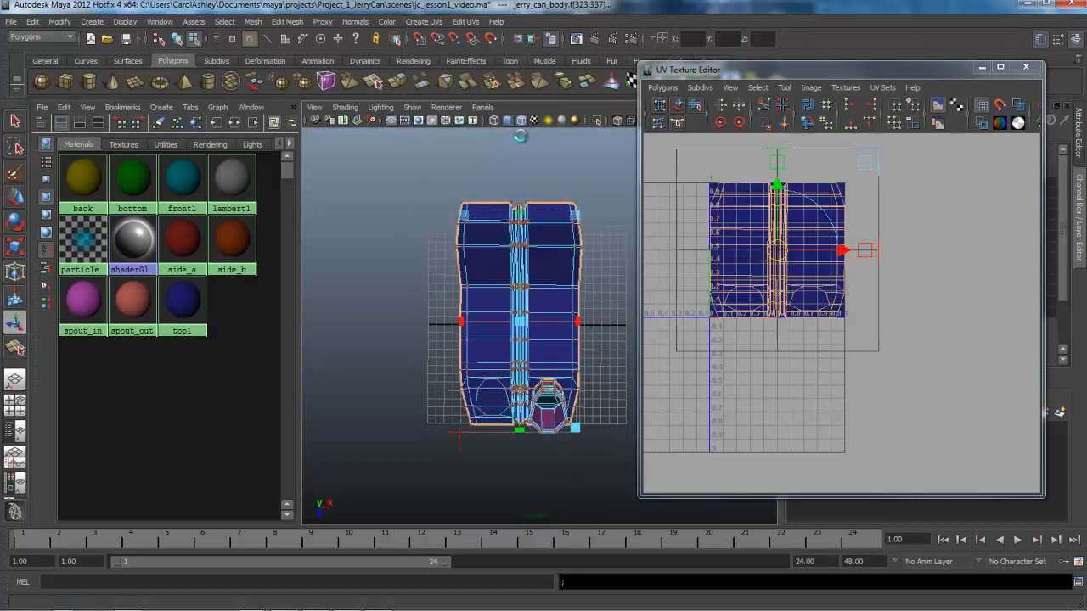
left_click_drag(777, 252, 925, 247)
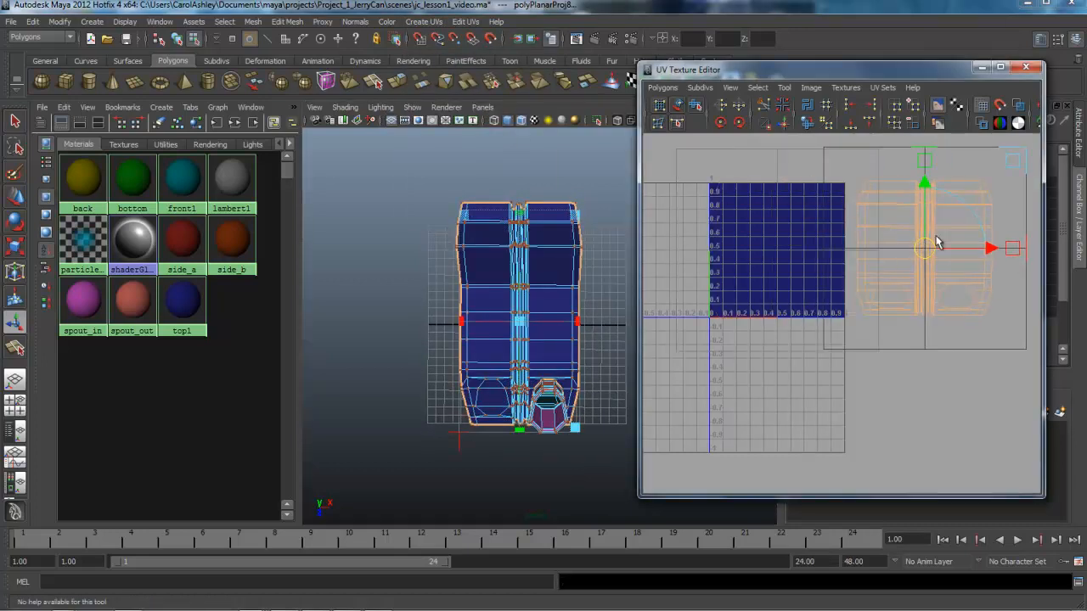
left_click_drag(1017, 165, 778, 349)
Select all faces with the spout_out material on the outside of the can's spout
left_click_drag(549, 364, 537, 296, "alt")
right_click_drag(495, 330, 614, 325, "alt")
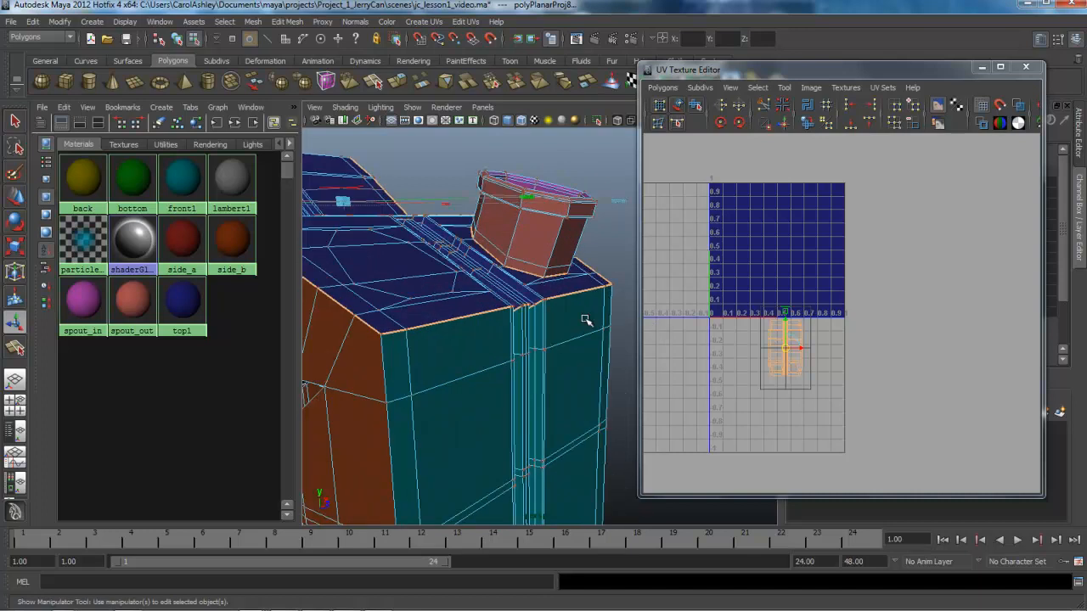
left_click_drag(614, 326, 522, 377, "alt")
right_click_drag(522, 376, 517, 378, "alt")
middle_click_drag(517, 378, 554, 372, "alt")
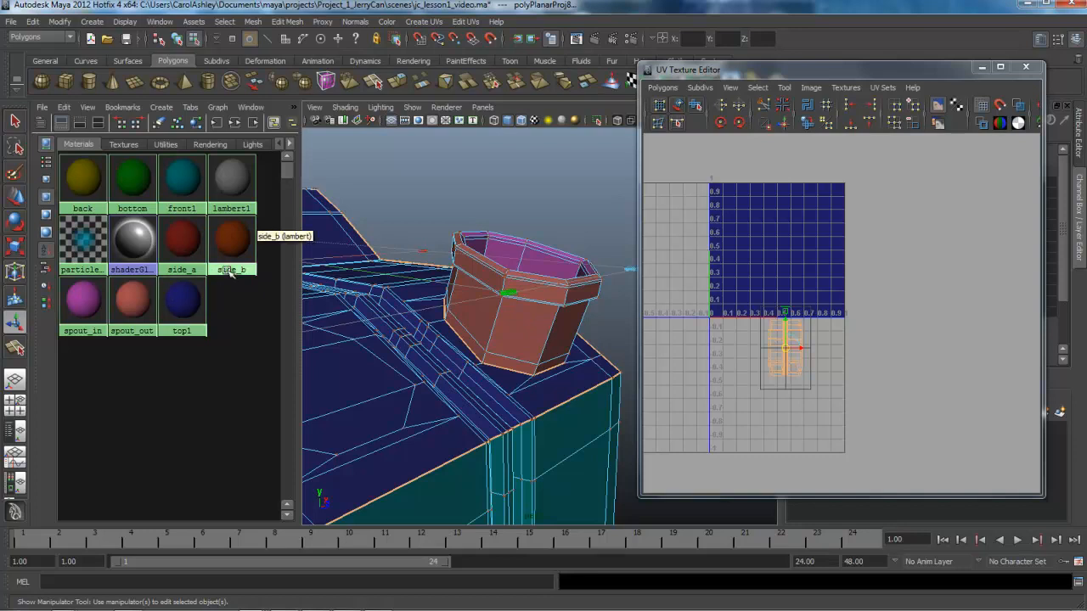
right_click(136, 299)
right_click_drag(136, 299, 202, 299)
Apply a cylindrical mapping to the selected spout_out faces
left_click_drag(392, 342, 415, 345, "alt")
middle_click_drag(415, 344, 474, 323, "alt")
left_click_drag(475, 324, 454, 332, "alt")
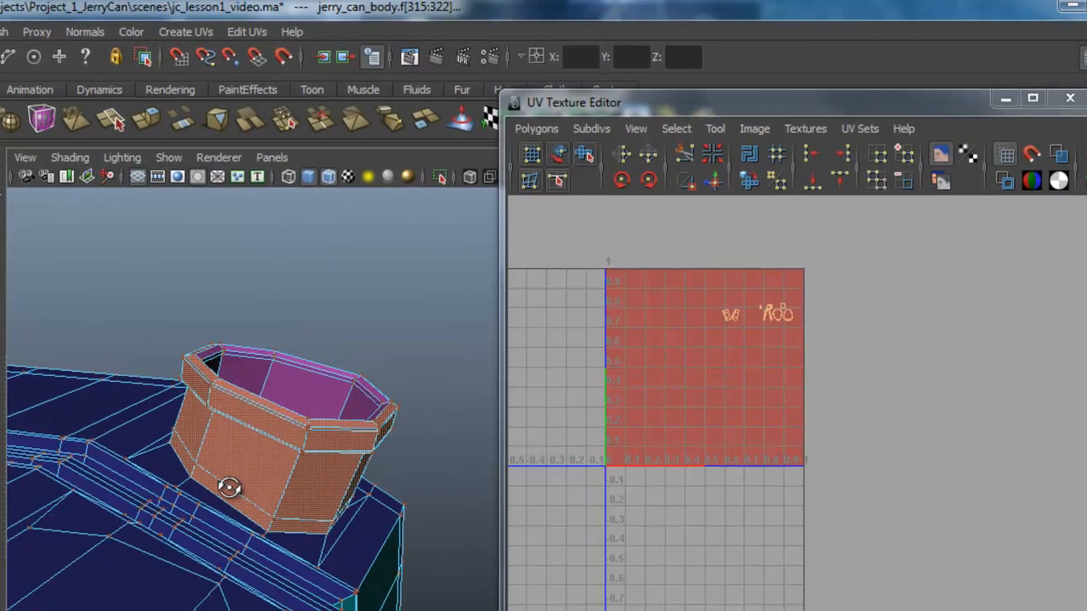
left_click_drag(230, 487, 235, 420, "alt")
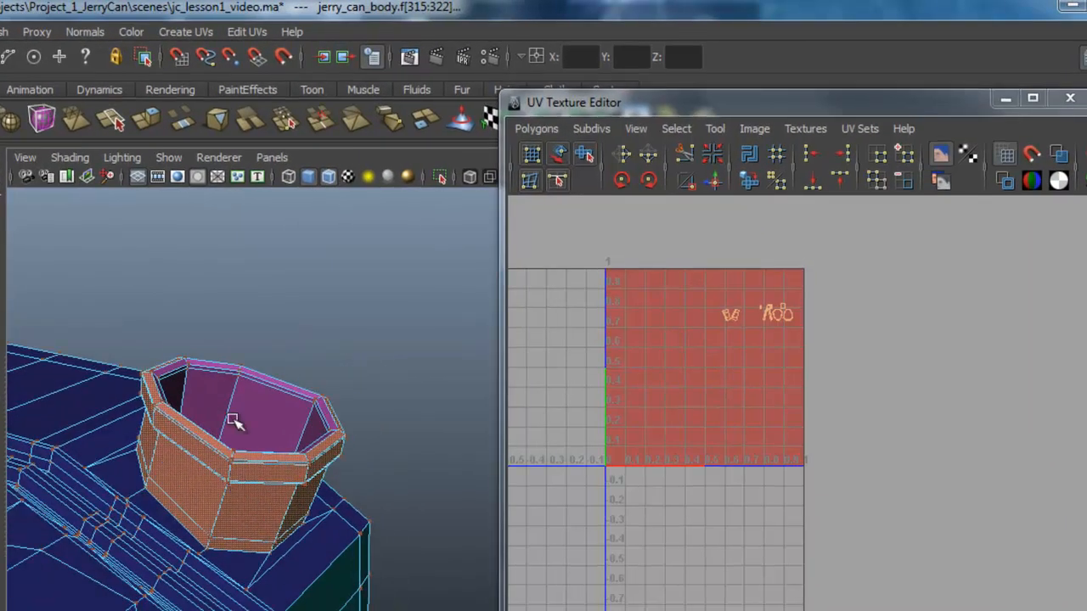
left_click(178, 31)
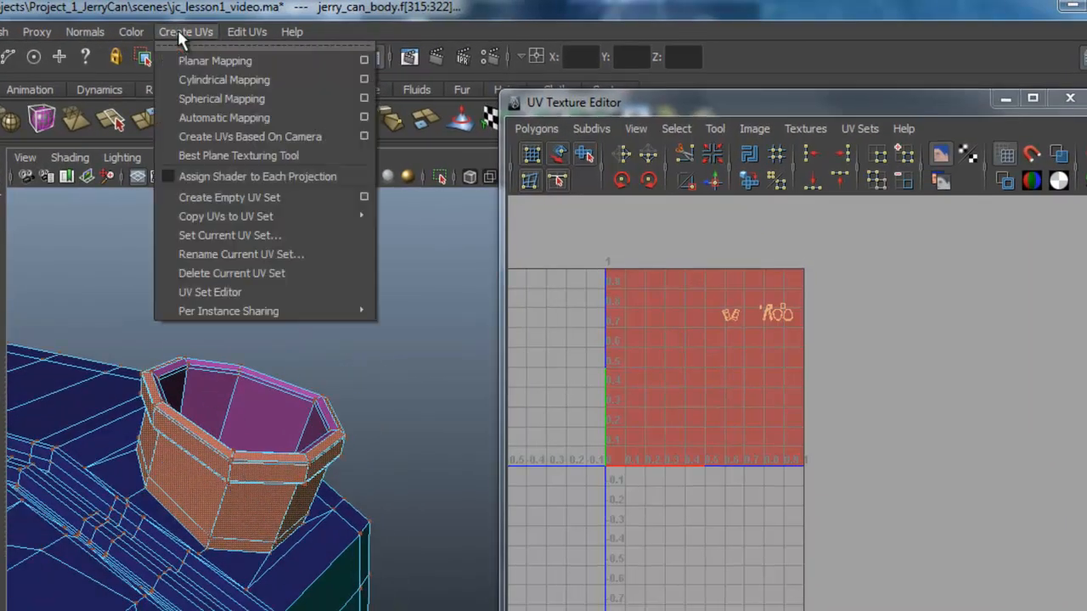
left_click(246, 79)
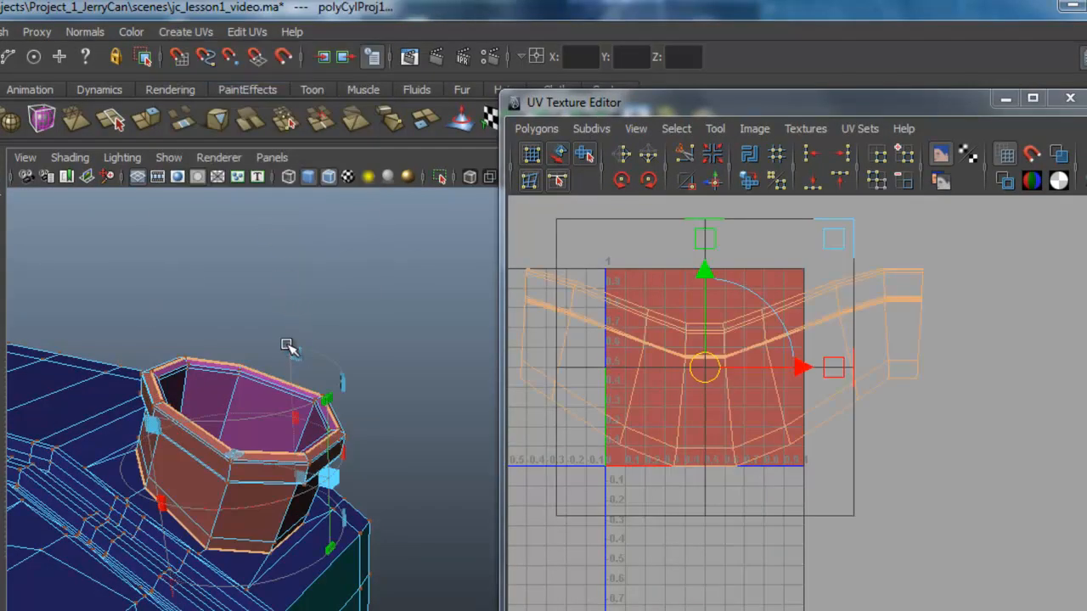
Move the spout_out shell to the empty area just above the texture space
left_click_drag(355, 477, 270, 439, "alt")
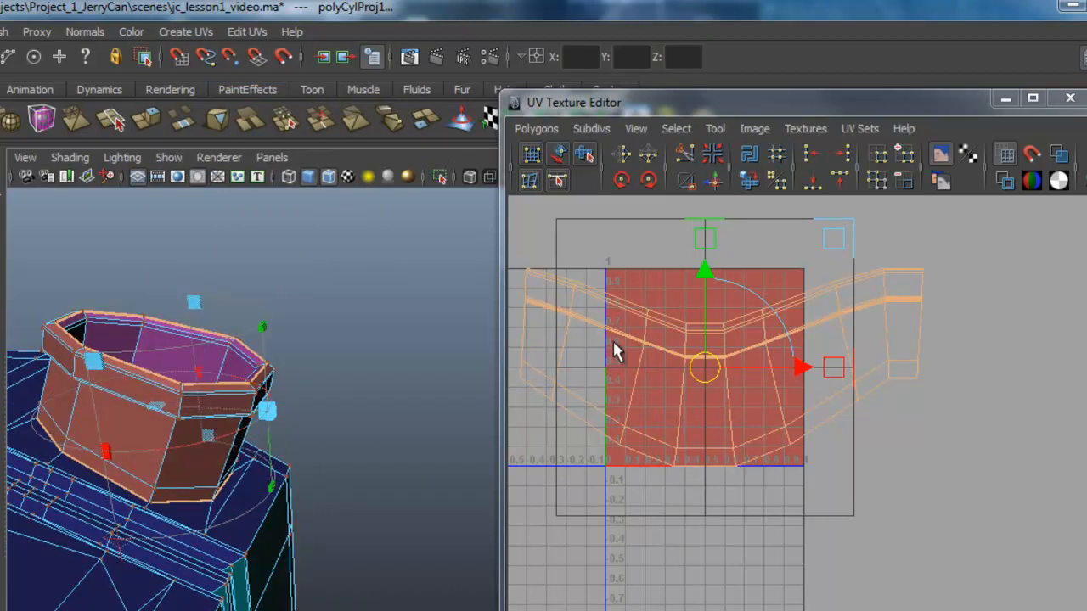
left_click_drag(704, 371, 814, 348)
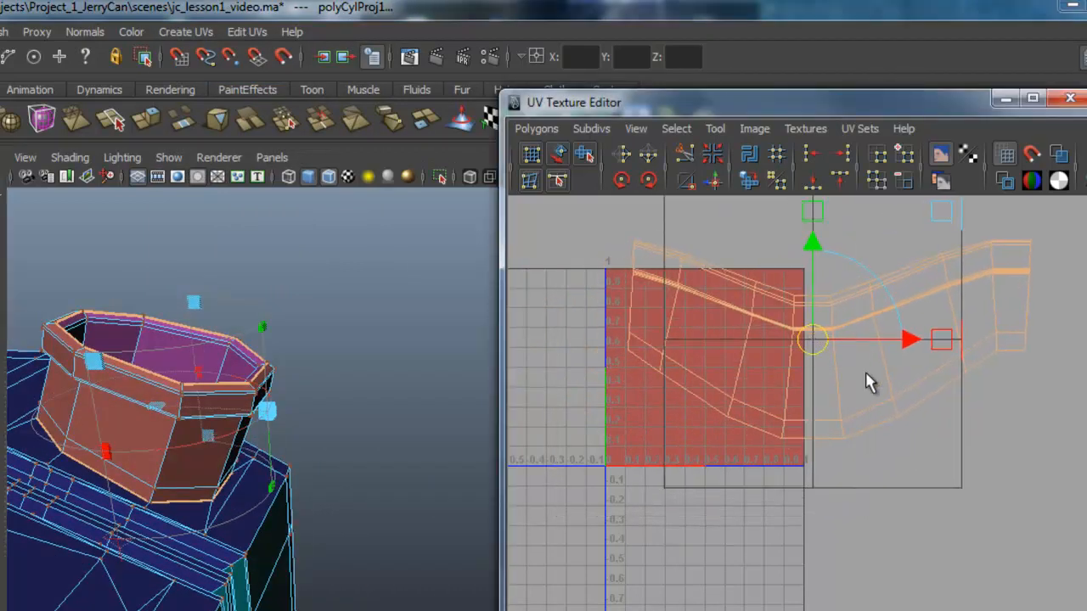
right_click_drag(842, 366, 677, 367, "alt")
left_click_drag(808, 374, 757, 288)
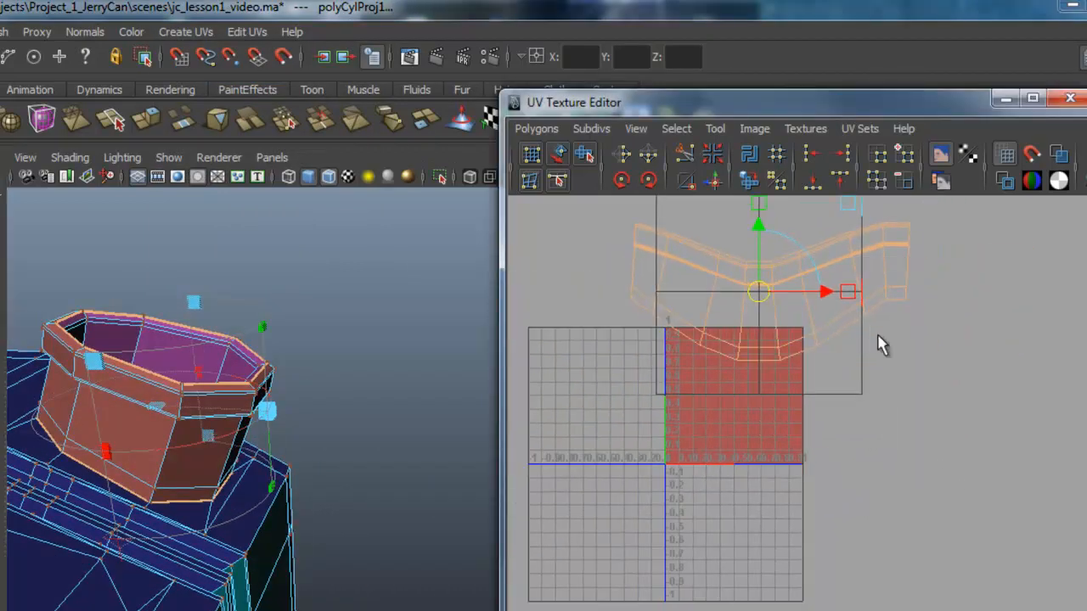
right_click_drag(871, 330, 749, 406, "alt")
middle_click_drag(767, 372, 760, 422, "alt")
left_click_drag(760, 380, 739, 333)
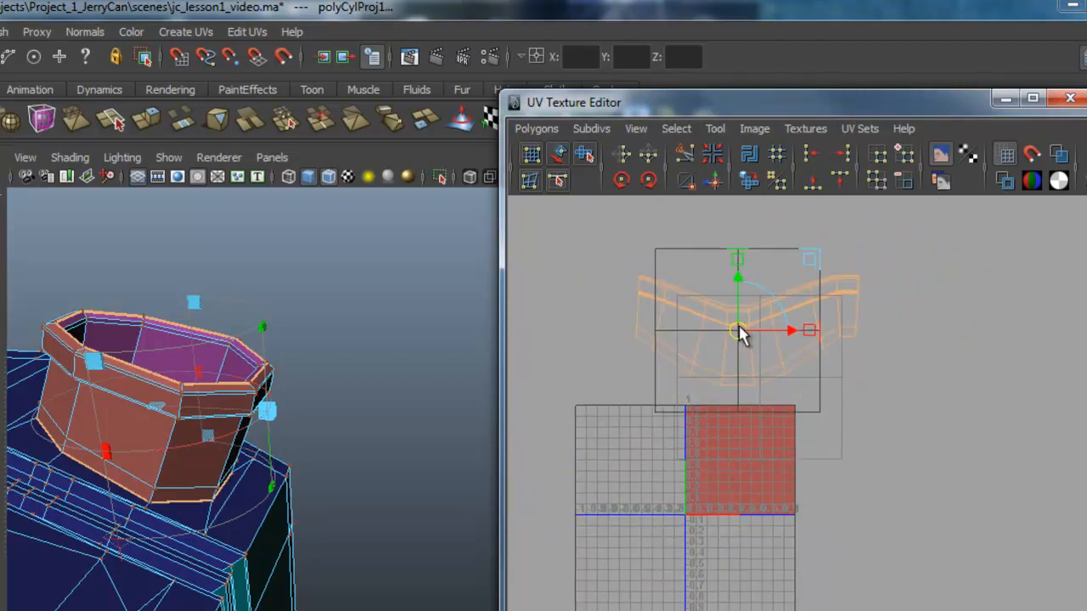
Rotate the cylindrical projection to line up with the tilted spout and even out the spout_out shell
left_click_drag(262, 456, 336, 459, "alt")
left_click_drag(350, 409, 310, 508, "alt")
key("e")
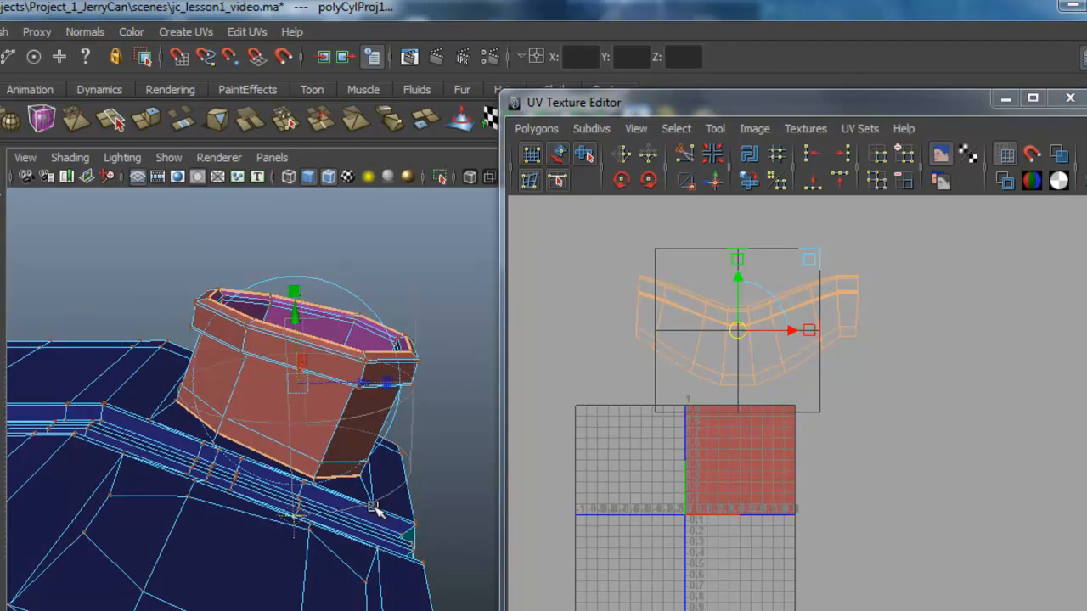
left_click_drag(348, 291, 214, 458)
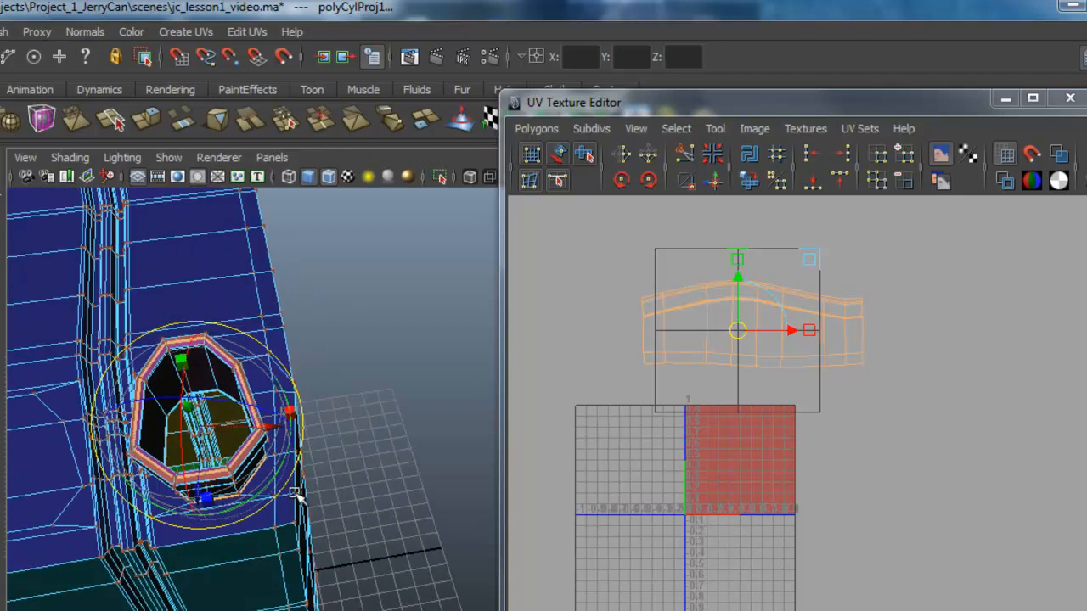
left_click_drag(265, 495, 242, 427)
Examine the corner toggle of the cylindrical projection's manipulator and bring back its rotation handles around the spout
right_click_drag(242, 427, 451, 425, "alt")
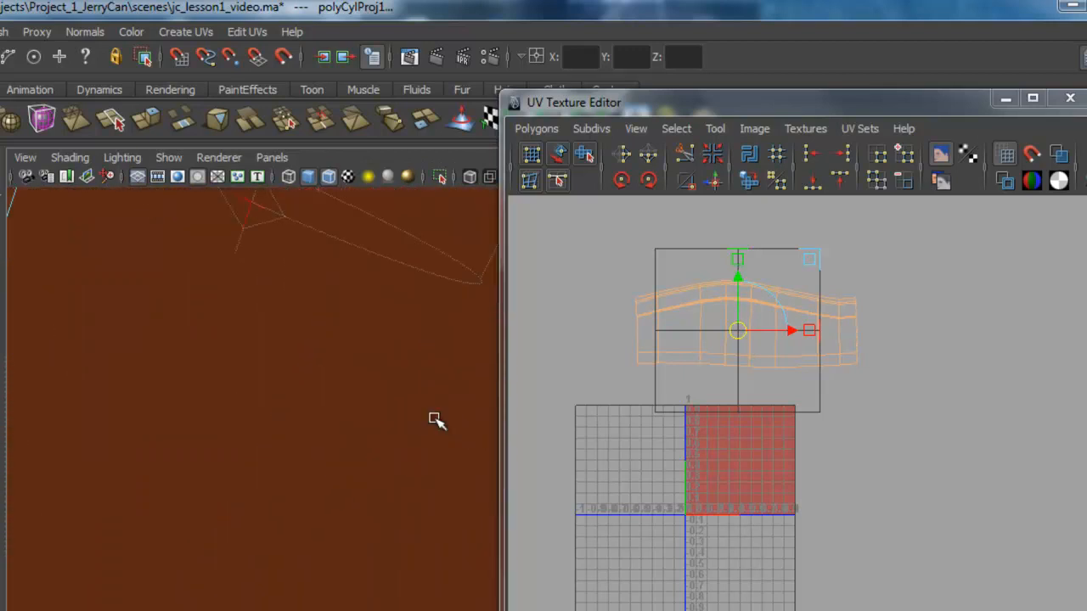
left_click_drag(451, 425, 333, 394, "alt")
left_click_drag(253, 284, 265, 311, "alt")
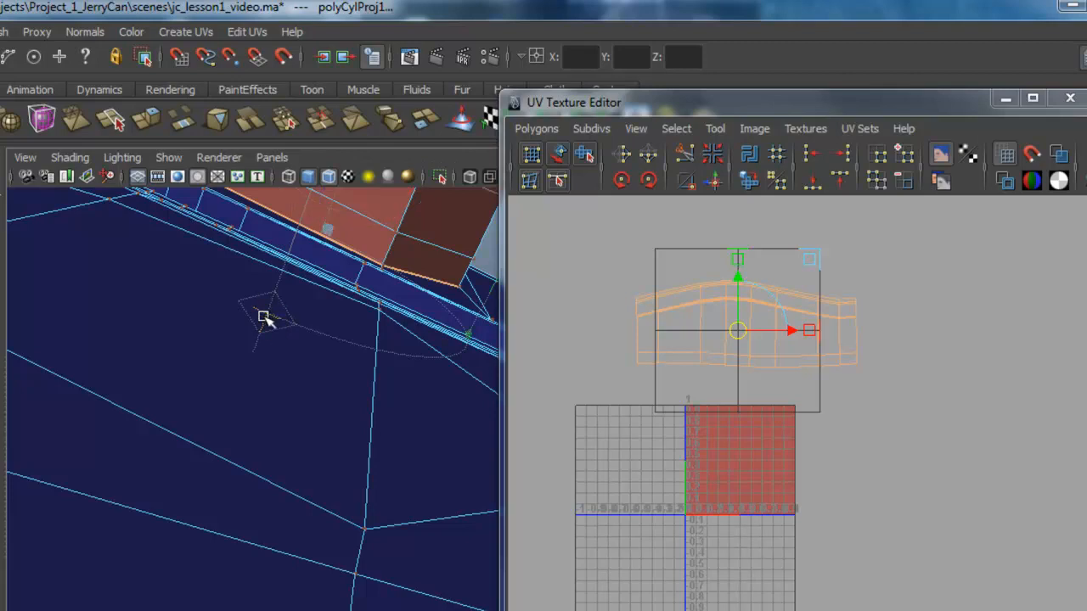
right_click_drag(383, 364, 240, 360, "alt")
left_click_drag(271, 371, 257, 377, "alt")
right_click_drag(196, 392, 264, 389, "alt")
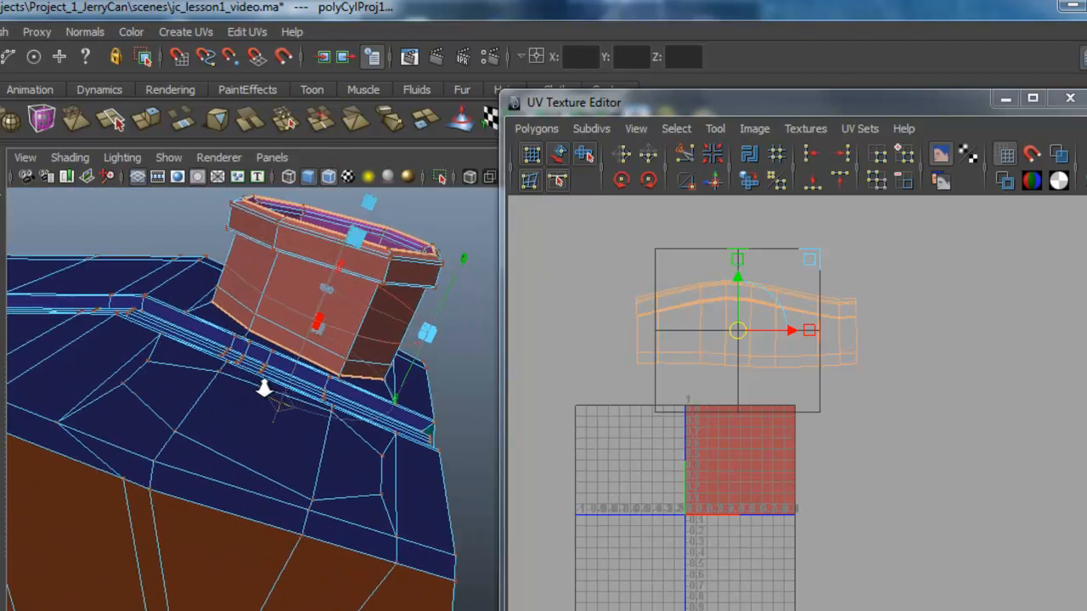
middle_click_drag(272, 387, 250, 399, "alt")
key("e")
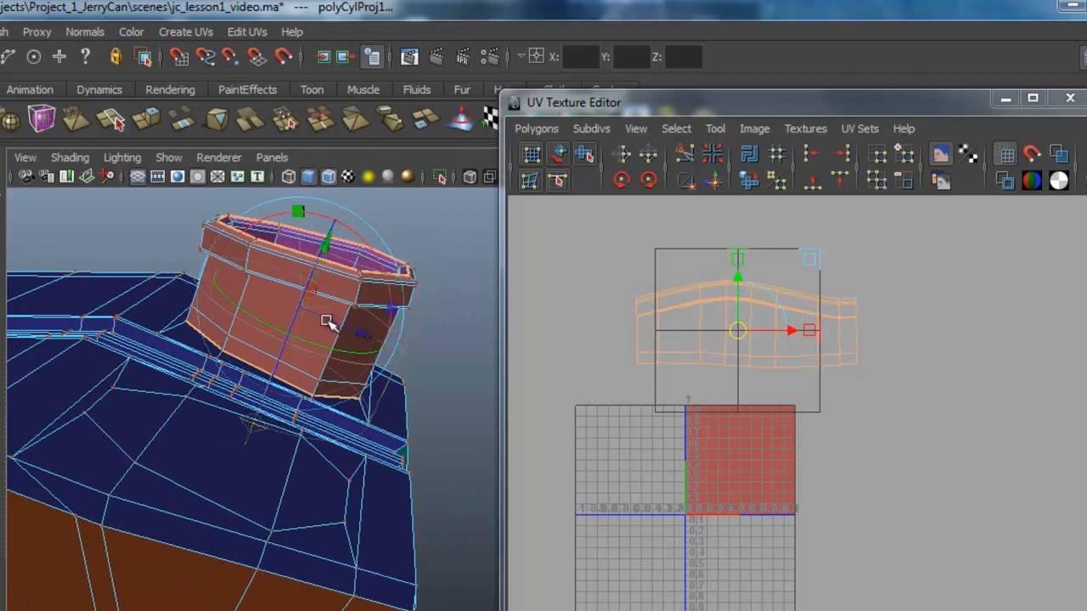
left_click_drag(367, 357, 229, 394, "alt")
middle_click_drag(260, 374, 295, 397, "alt")
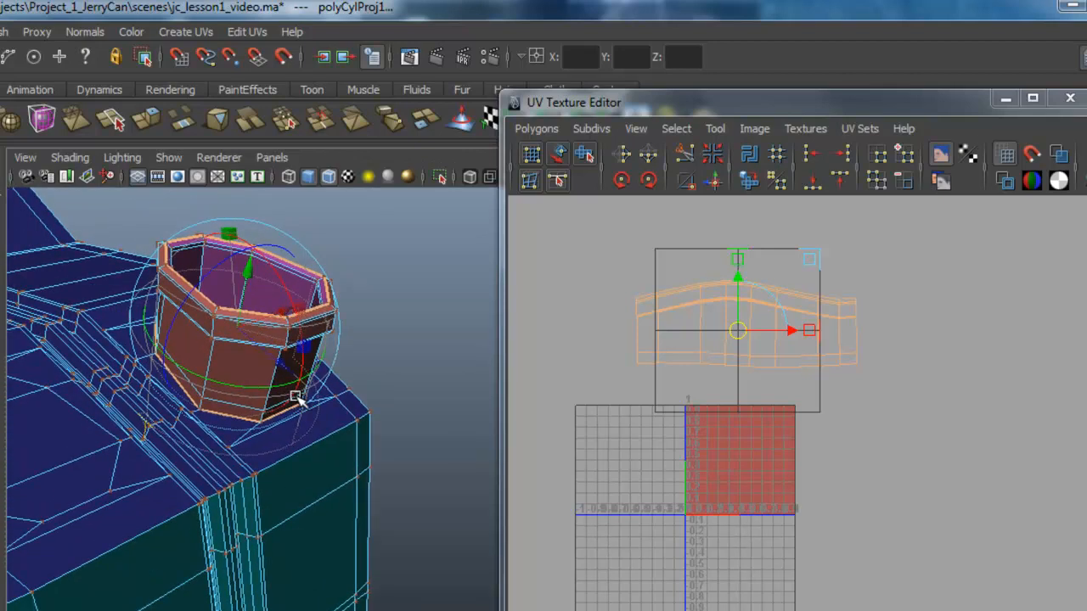
Rotate the cylindrical projection around the spout until the upper edge of the spout_out shell runs nearly level
mouse_move(289, 286)
left_mouse_down()
mouse_move(284, 272)
mouse_move(278, 279)
left_mouse_up()
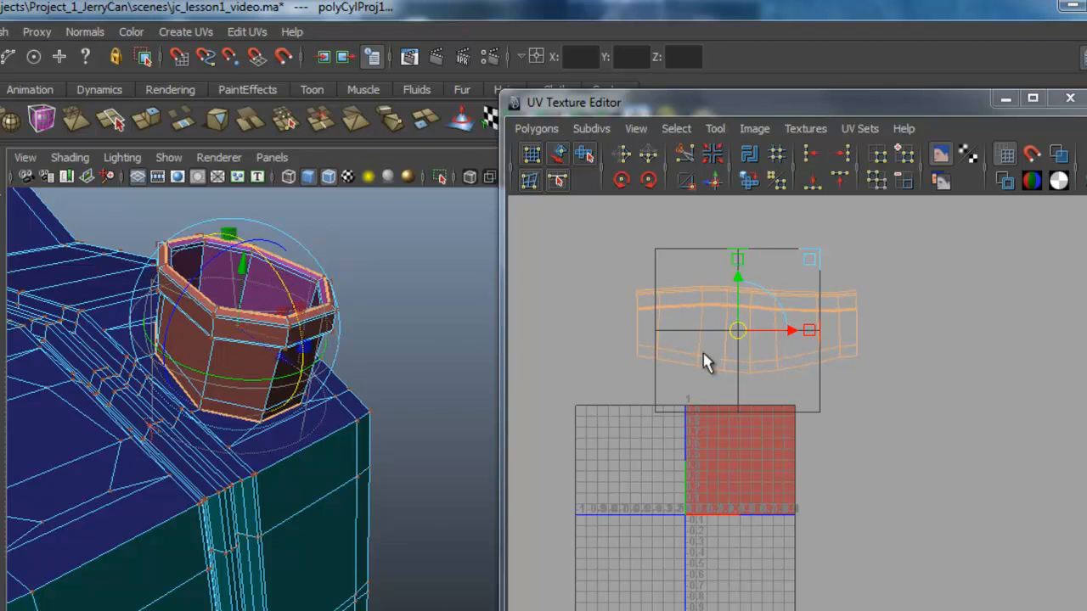
left_click_drag(251, 420, 340, 412, "alt")
middle_click_drag(395, 418, 352, 411, "alt")
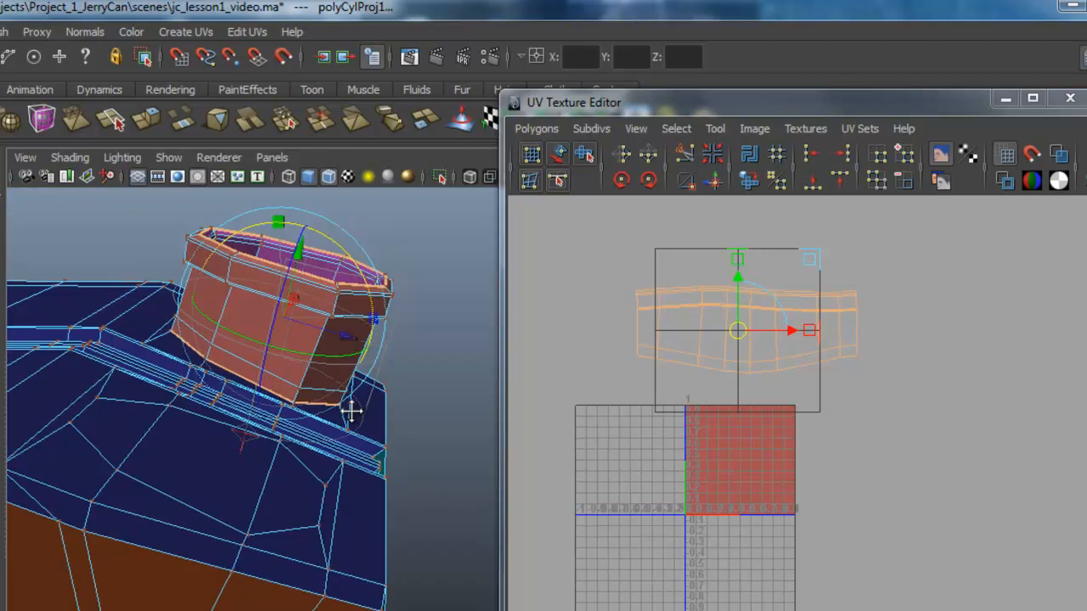
Scale down the spout_out shell and move it to the empty area outside the texture space, beside the body shells
left_click_drag(803, 262, 901, 461)
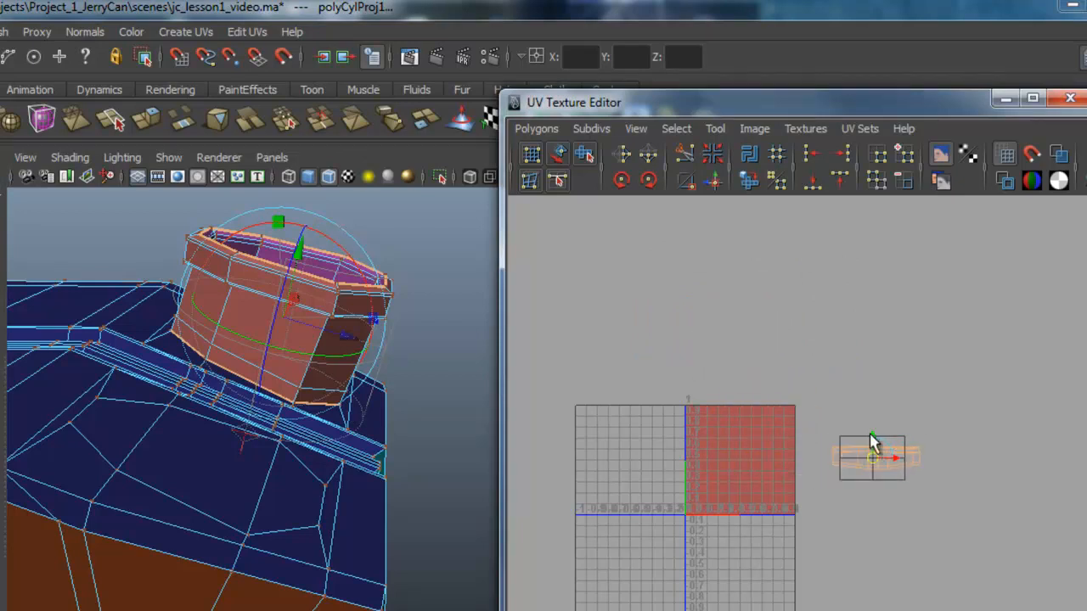
left_click_drag(875, 463, 849, 576)
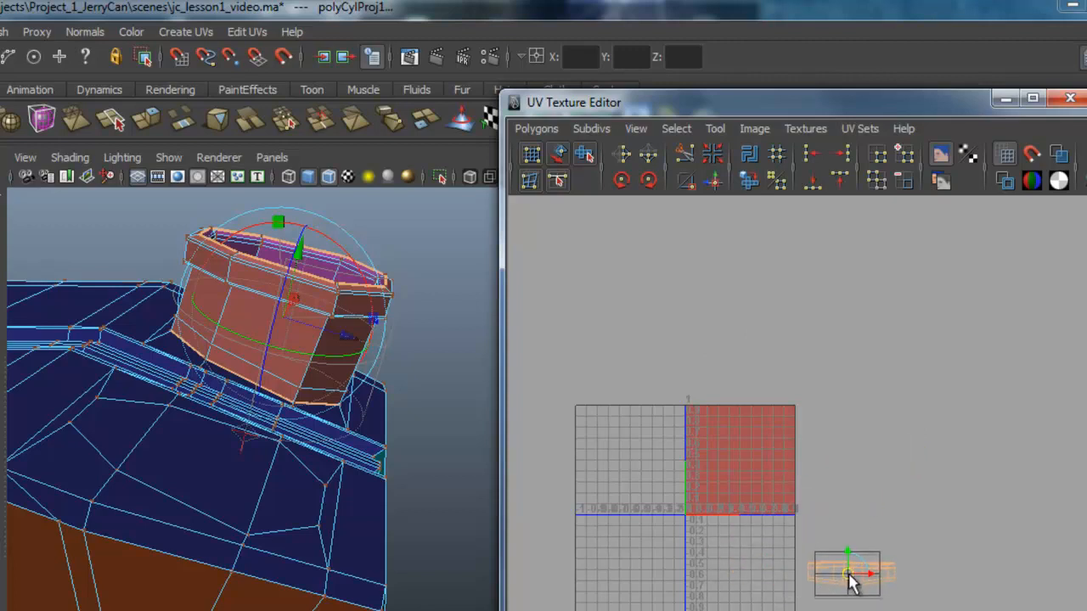
Select the faces assigned to the spout_in material and apply a cylindrical mapping to them
left_click_drag(485, 428, 419, 451, "alt")
right_click_drag(420, 451, 488, 426, "alt")
middle_click_drag(381, 374, 487, 369, "alt")
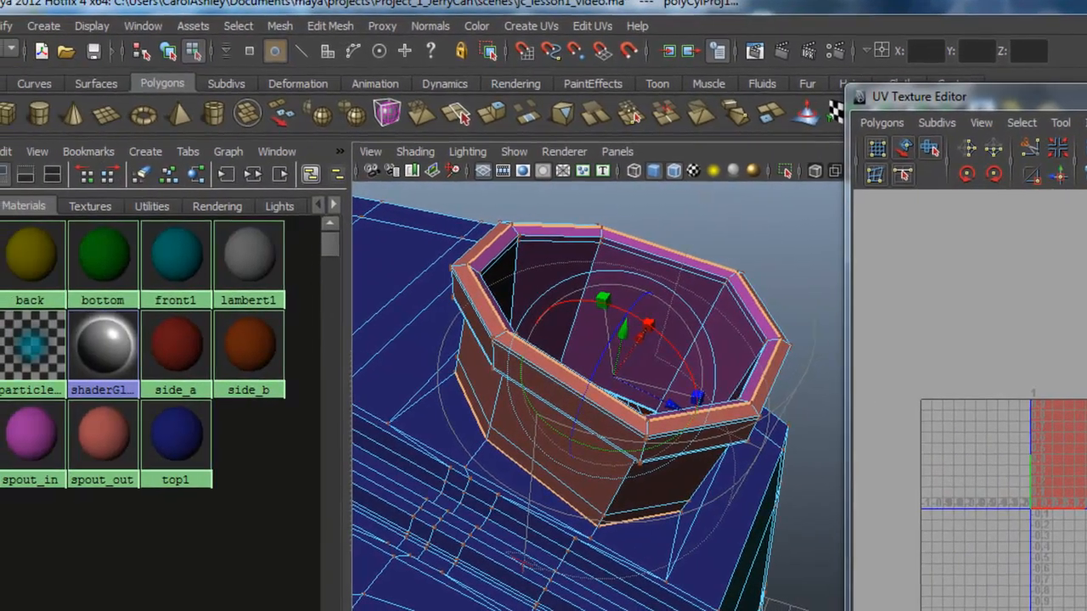
middle_click_drag(248, 610, 311, 610, "alt")
left_click_drag(657, 609, 689, 561, "alt")
middle_click_drag(689, 561, 677, 580, "alt")
left_click_drag(677, 580, 695, 524, "alt")
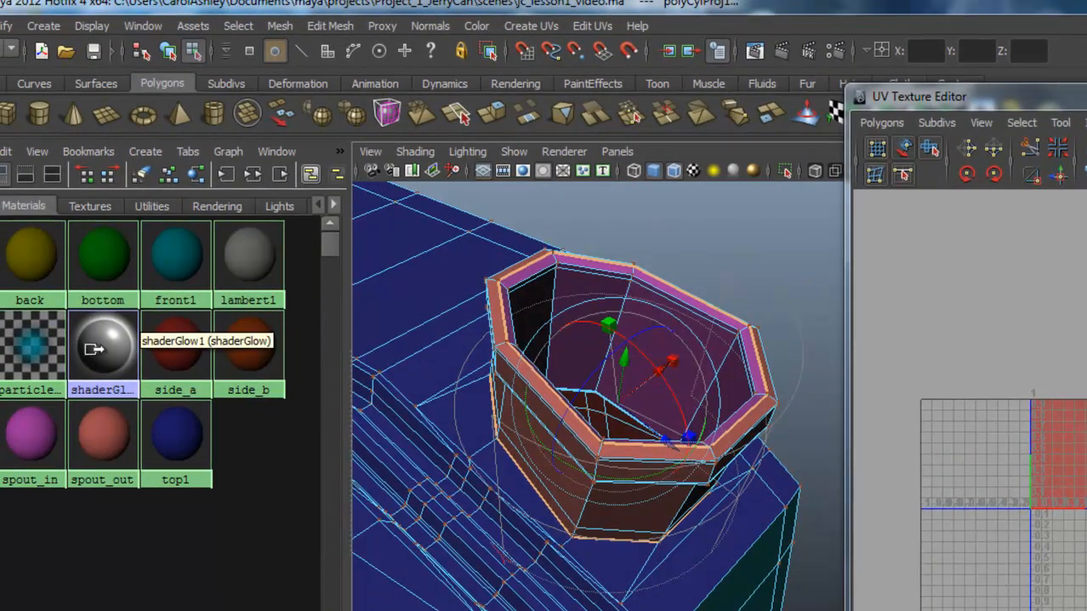
right_click_drag(32, 439, 157, 438)
right_click_drag(727, 433, 586, 457, "alt")
left_click(529, 26)
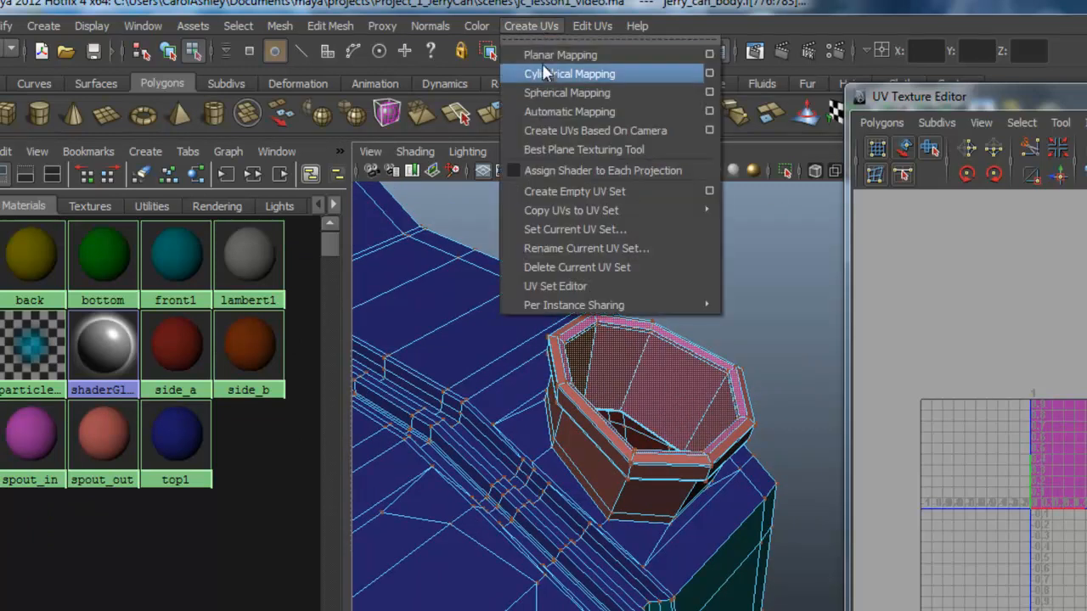
left_click(543, 77)
Bring up the move, rotate and scale handles of the cylindrical projection on the spout's inner faces
right_click_drag(771, 507, 624, 493, "alt")
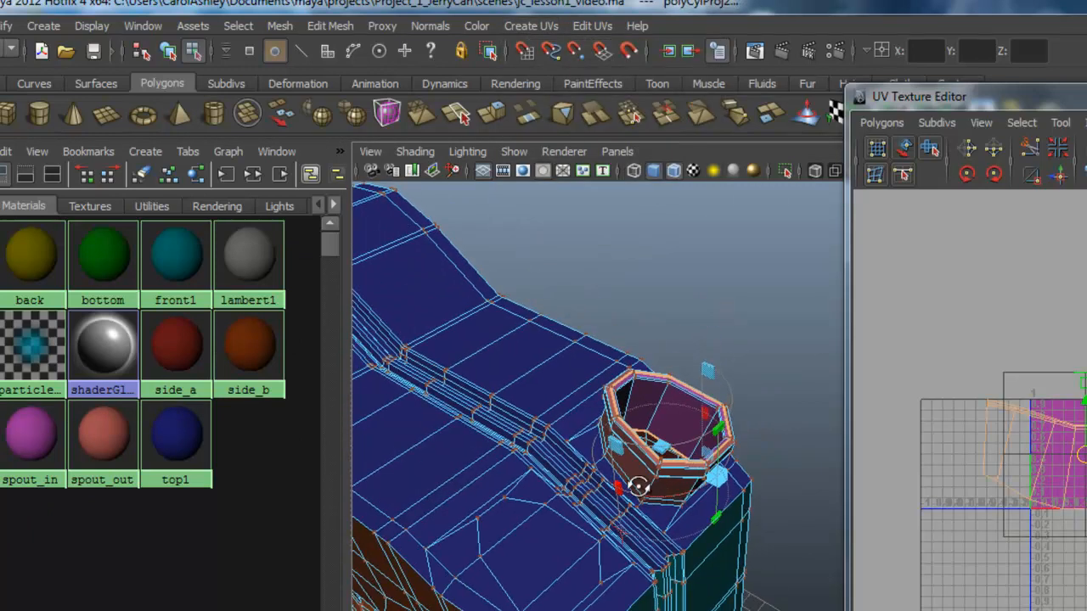
left_click_drag(624, 493, 726, 451, "alt")
middle_click_drag(726, 452, 648, 473, "alt")
right_click_drag(648, 473, 600, 534, "alt")
left_click(558, 534)
Rotate the spout_in cylindrical projection to line up with the tilt of the spout
left_click_drag(649, 331, 612, 411, "alt")
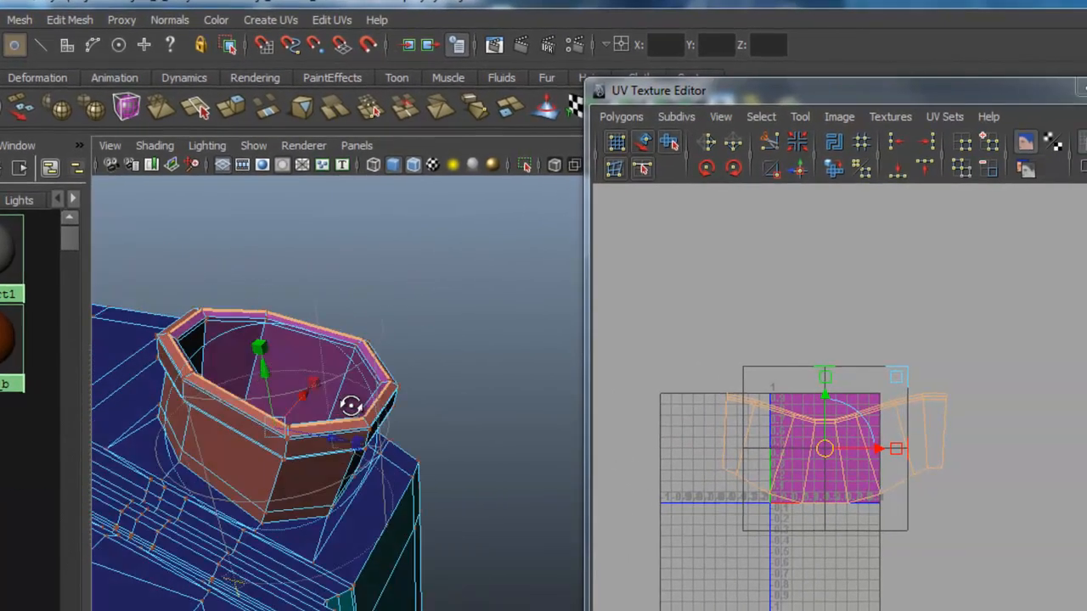
left_click_drag(351, 406, 404, 372, "alt")
left_click(423, 329)
left_click_drag(423, 329, 409, 353)
left_click_drag(464, 430, 304, 439, "alt")
middle_click_drag(349, 430, 357, 426, "alt")
left_click_drag(357, 427, 352, 482, "alt")
left_click_drag(344, 435, 352, 432)
Scale down the spout_in shell and place it outside the texture space, and select the can body as an object
left_click_drag(898, 378, 926, 551)
right_click_drag(784, 539, 793, 539, "alt")
left_click_drag(458, 529, 323, 505, "alt")
right_click_drag(323, 504, 399, 480)
left_click(338, 515)
Examine the layout of the body shells below the texture space for overlaps
right_click_drag(773, 544, 944, 551, "alt")
middle_click_drag(738, 597, 809, 430, "alt")
right_click_drag(792, 437, 926, 513, "alt")
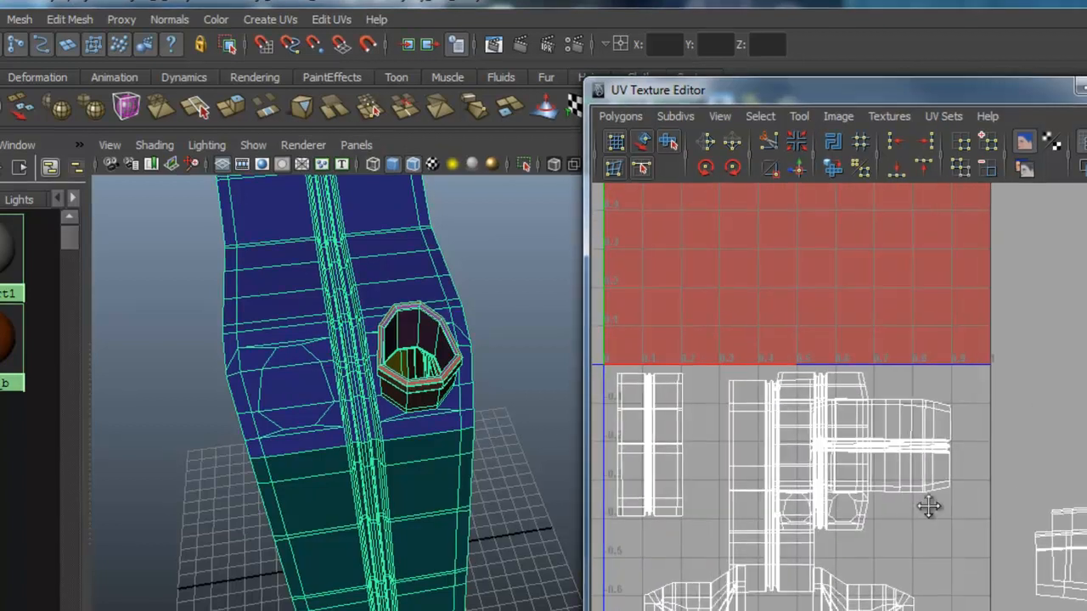
middle_click_drag(926, 511, 1042, 409, "alt")
right_click_drag(1042, 410, 1023, 437, "alt")
middle_click_drag(1024, 437, 1020, 445, "alt")
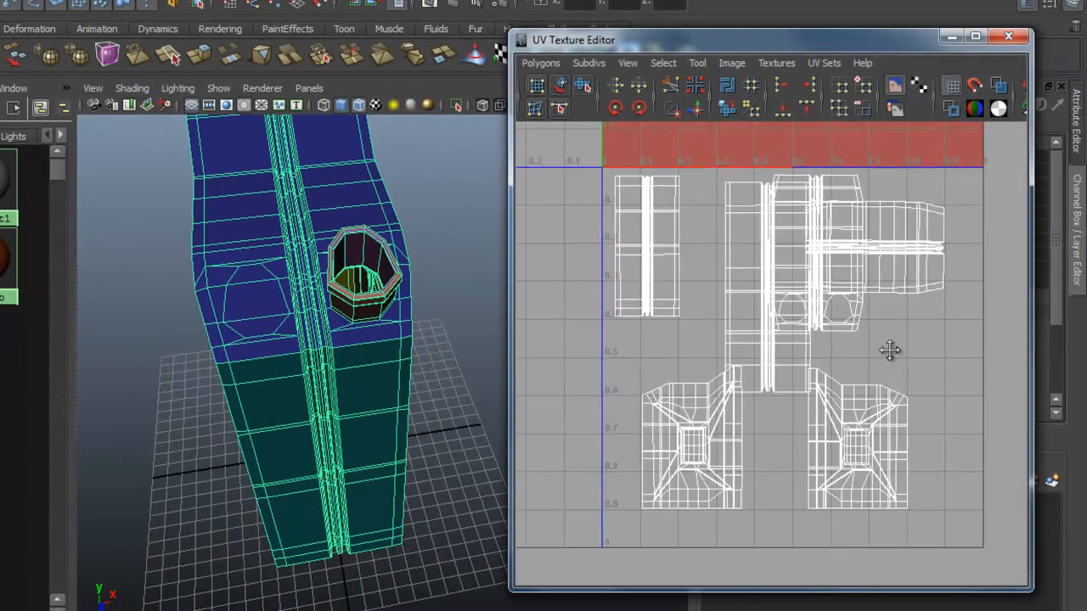
middle_click_drag(890, 350, 845, 360, "alt")
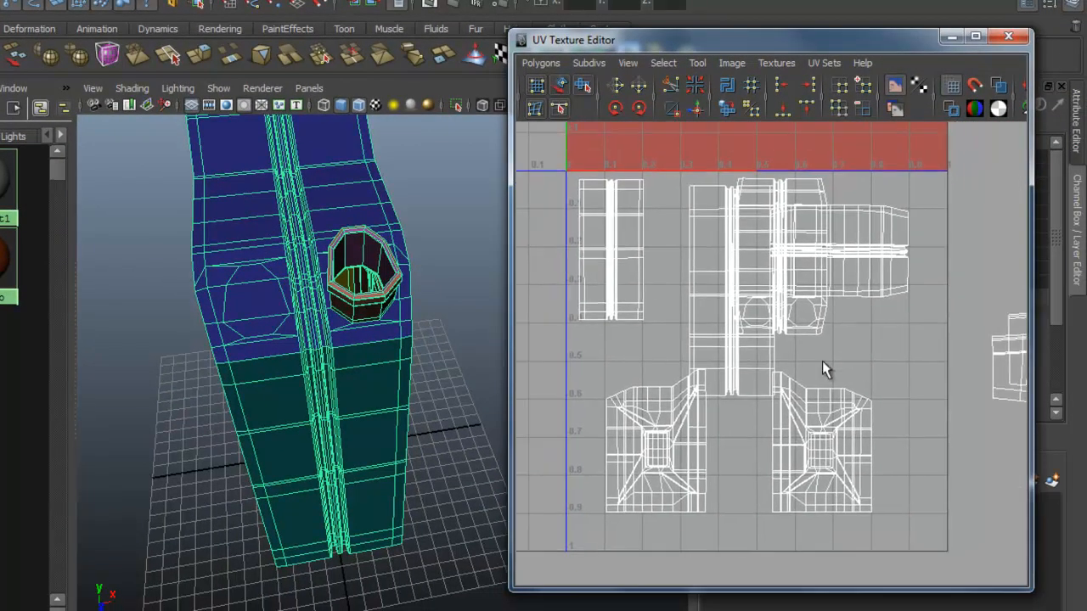
Select all UVs of the side_b shell and move it up into the right half of the 0-to-1 texture space
right_click_drag(827, 451, 892, 453)
left_click(853, 455)
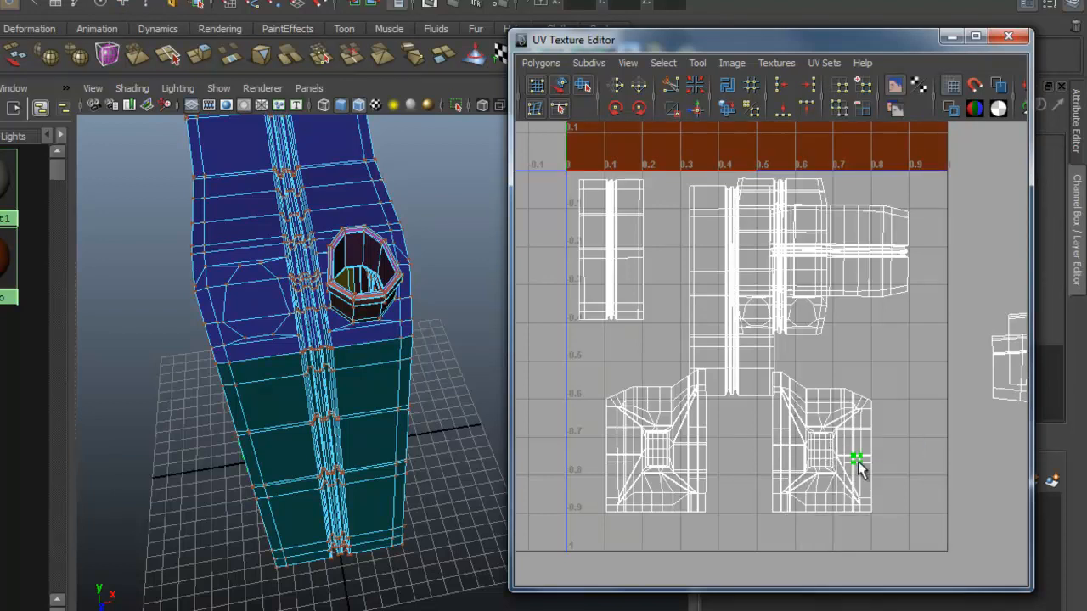
right_click_drag(855, 461, 892, 448, "ctrl")
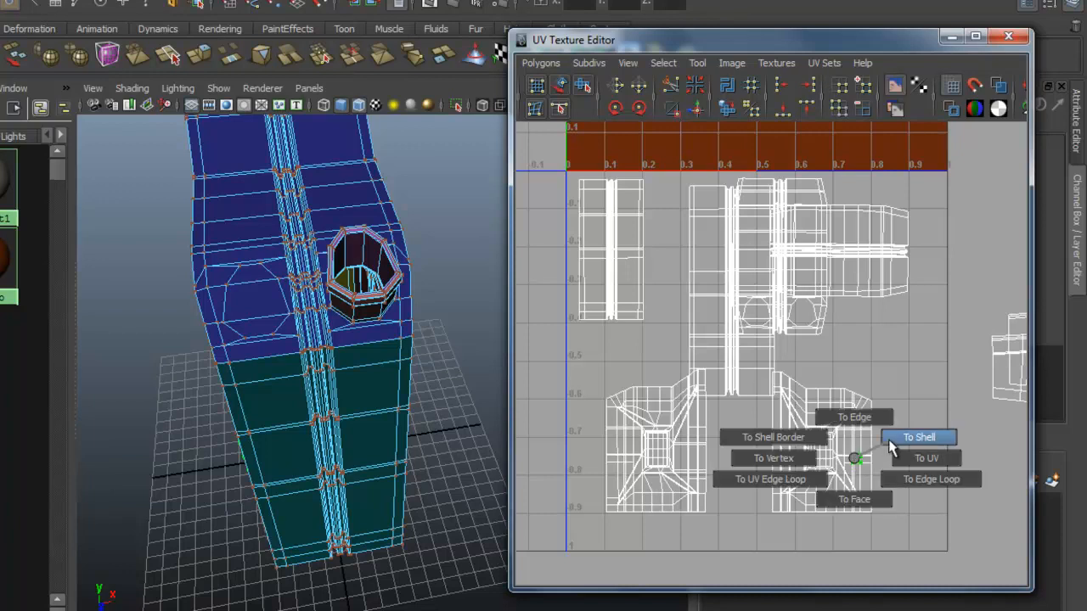
right_click_drag(889, 440, 909, 442, "ctrl")
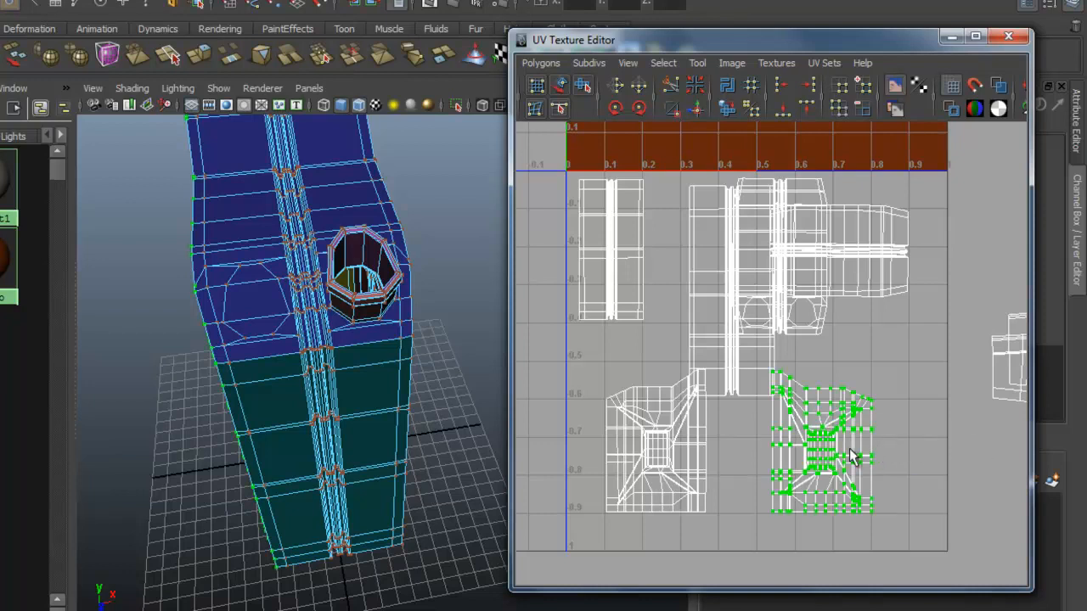
left_click_drag(819, 436, 836, 187)
middle_click_drag(837, 351, 840, 503, "alt")
left_click_drag(841, 359, 841, 225)
middle_click_drag(873, 253, 853, 340, "alt")
left_click_drag(821, 306, 829, 285)
Select all UVs of the side_a shell and move it into the left half of the texture space, beside the side_b shell
middle_click_drag(884, 480, 907, 329, "alt")
left_click(673, 535)
right_click_drag(672, 534, 713, 516, "ctrl")
left_click_drag(673, 543, 694, 170)
middle_click_drag(716, 222, 681, 366, "alt")
left_click_drag(650, 301, 650, 276)
Enlarge and reposition the UV Texture Editor window, and nudge the side_a shell slightly down to line up with the side_b shell
scroll(694, 428, "down", 3)
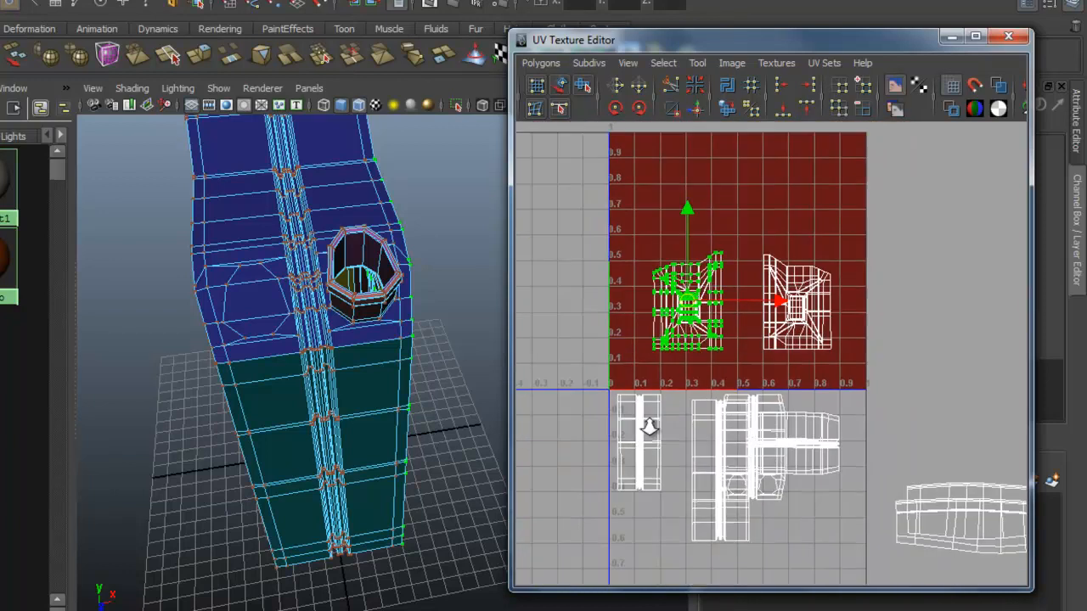
scroll(748, 415, "up", 4)
middle_click_drag(764, 411, 869, 417, "alt")
left_click_drag(511, 61, 190, 61)
scroll(694, 376, "down", 2)
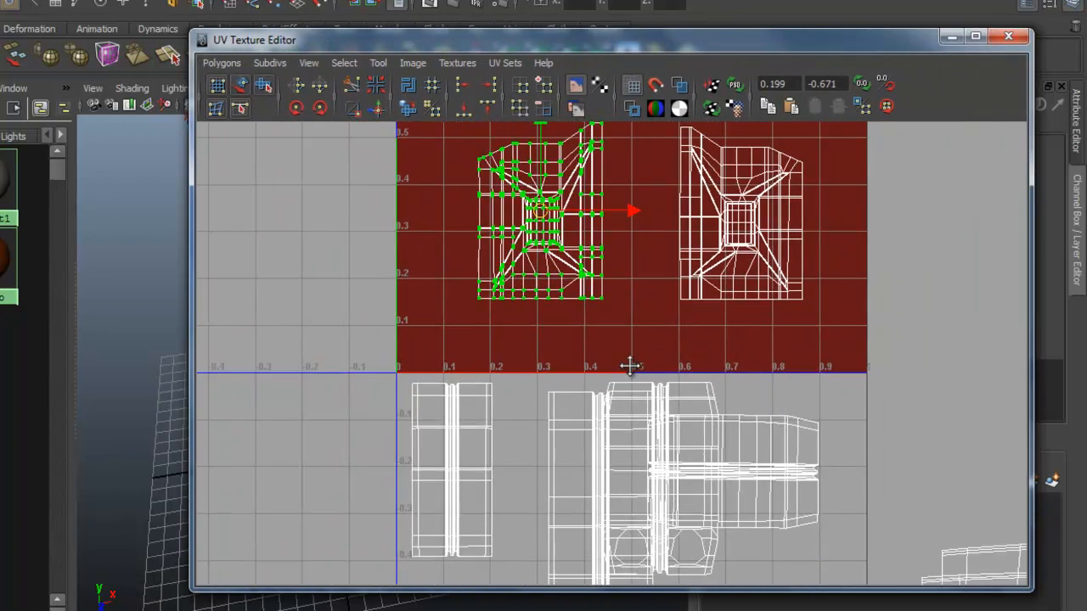
middle_click_drag(842, 264, 767, 340, "alt")
left_click_drag(340, 46, 185, 0)
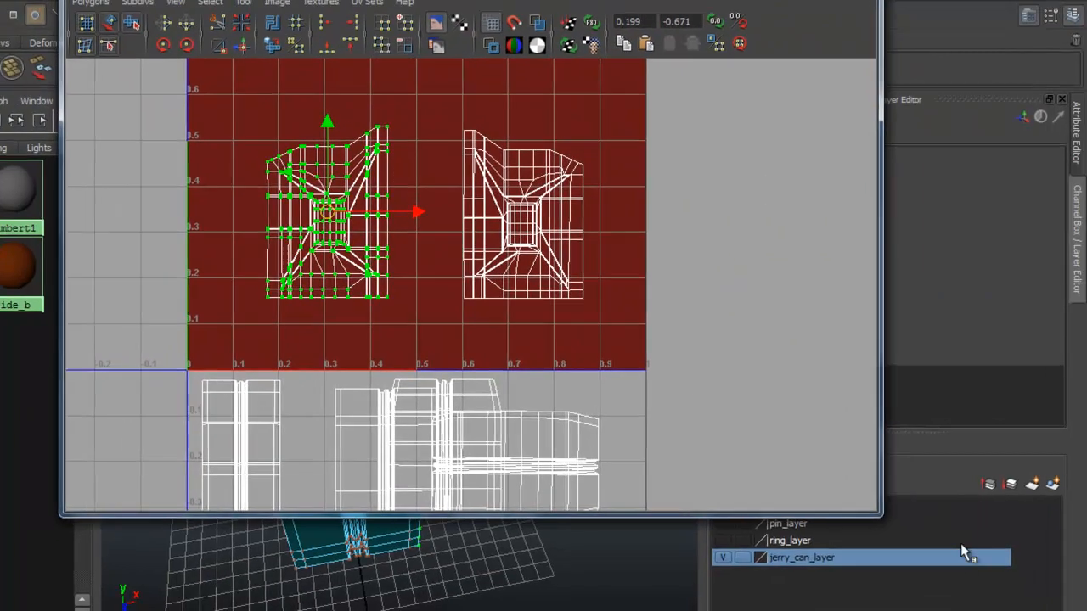
left_click_drag(875, 515, 977, 600)
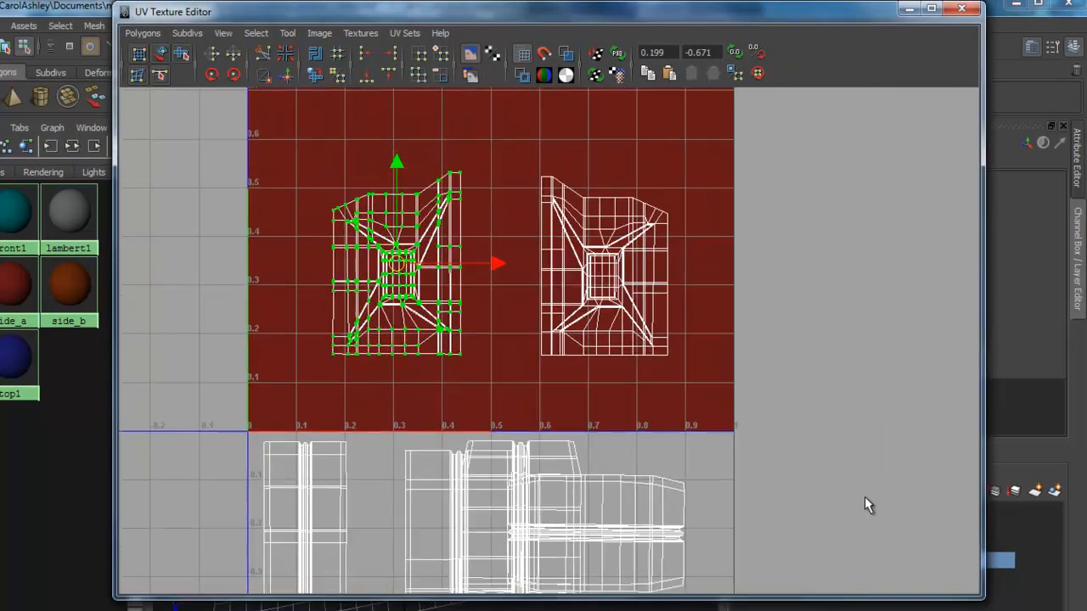
scroll(816, 483, "down", 2)
middle_click_drag(740, 463, 756, 508, "alt")
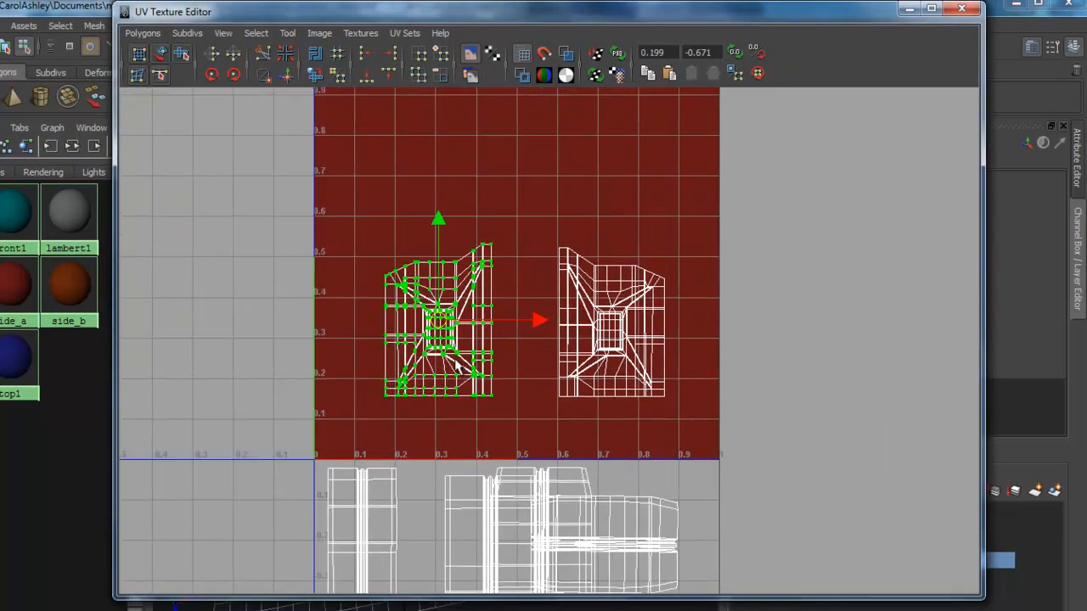
left_click_drag(437, 318, 436, 320)
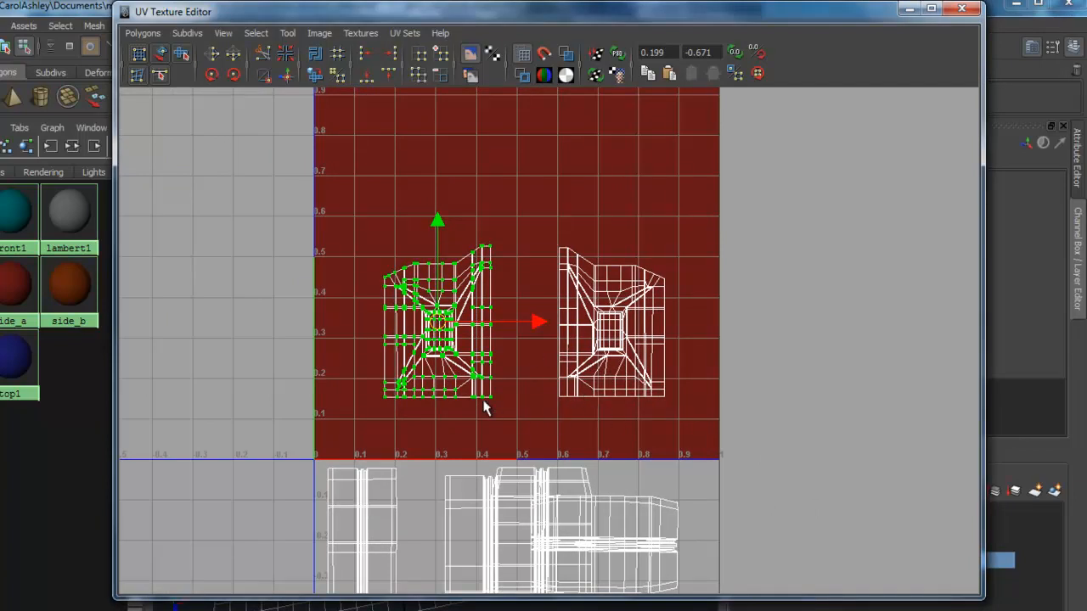
middle_click_drag(550, 430, 553, 408, "alt")
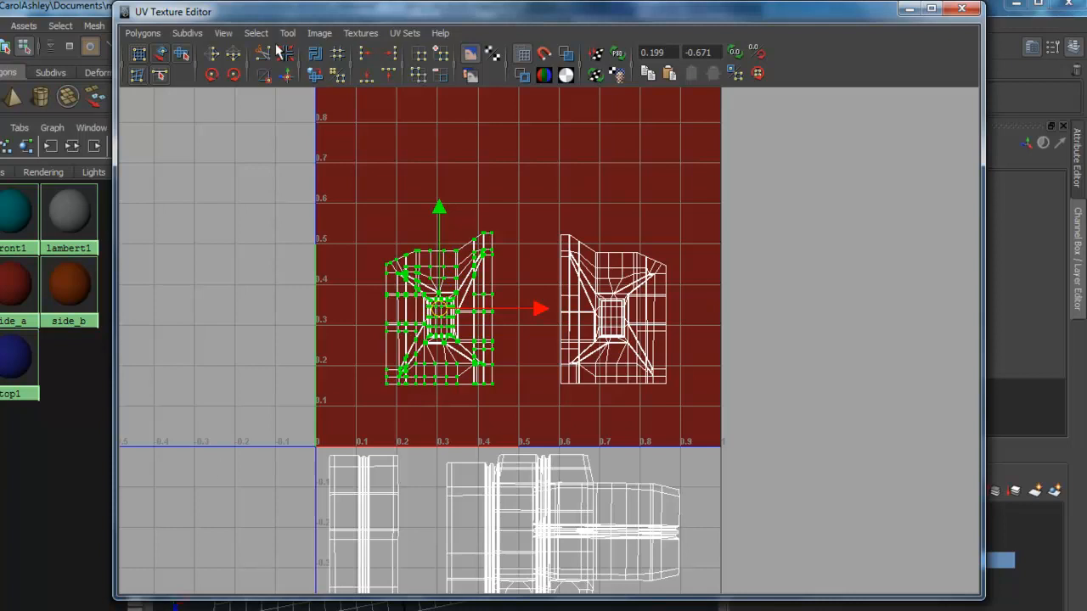
Move the UV Texture Editor aside to uncover the jerry can and display the can with smooth mesh preview
left_click_drag(264, 20, 600, 20)
left_click_drag(290, 421, 363, 383, "alt")
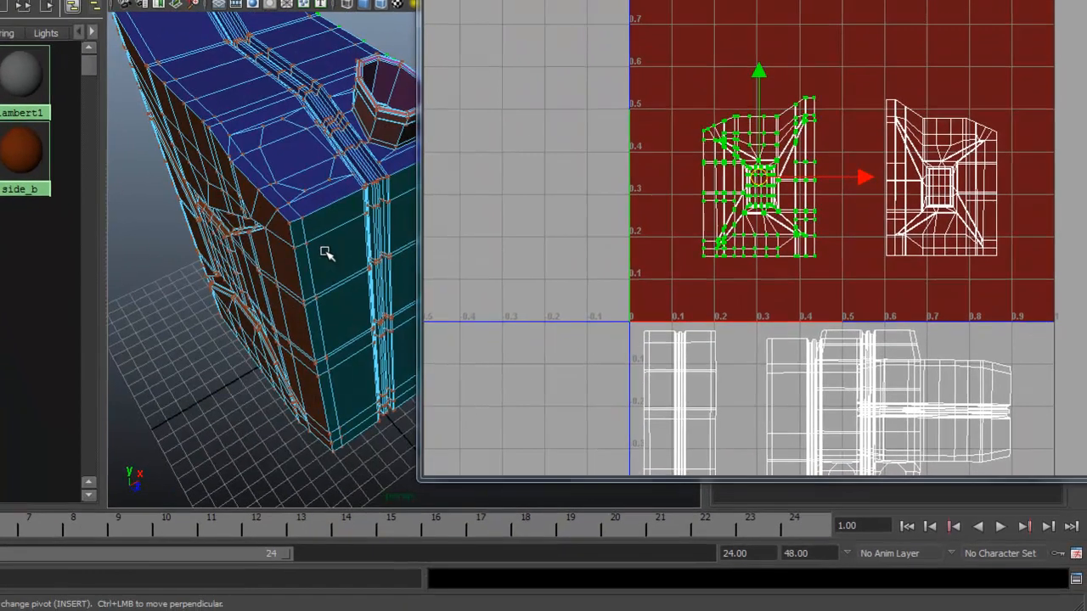
key("3")
Examine the borders where the side, top and front faces meet around the smoothed can
left_click_drag(311, 282, 286, 261, "alt")
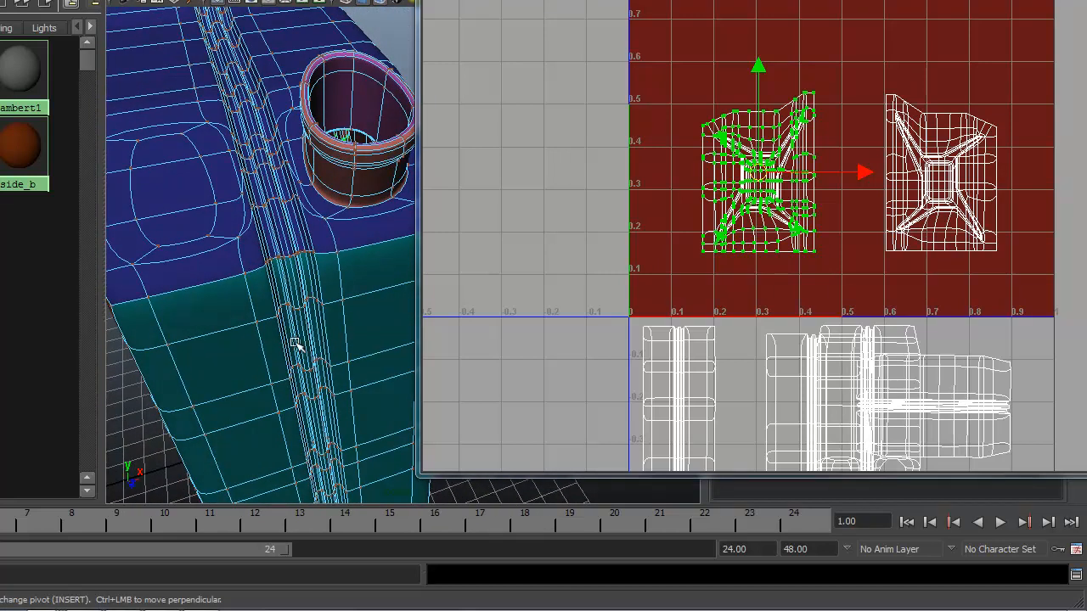
left_click_drag(345, 301, 265, 237, "alt")
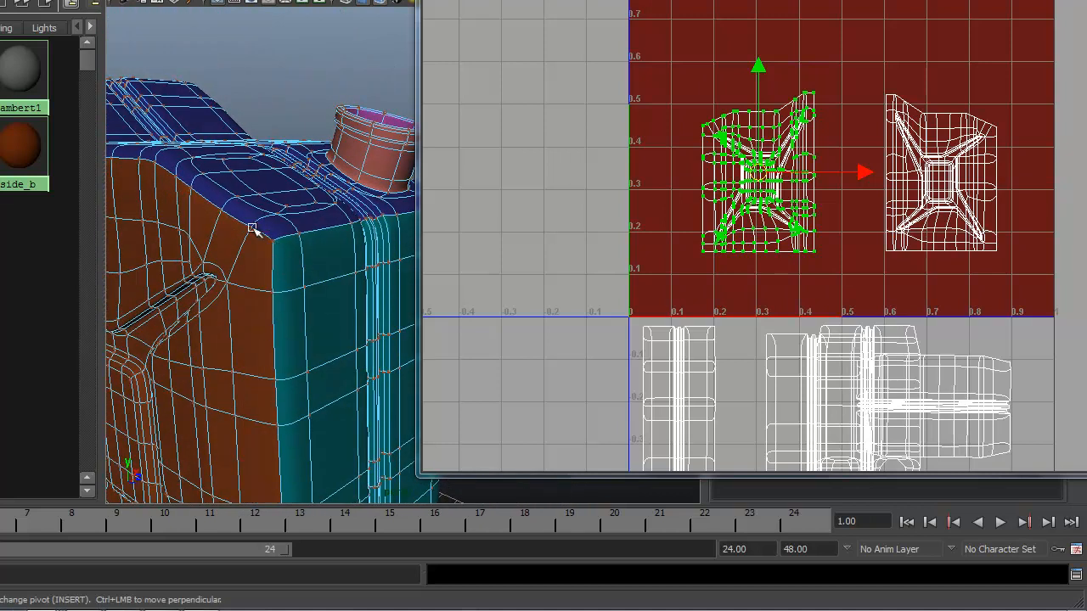
left_click_drag(328, 361, 313, 243, "alt")
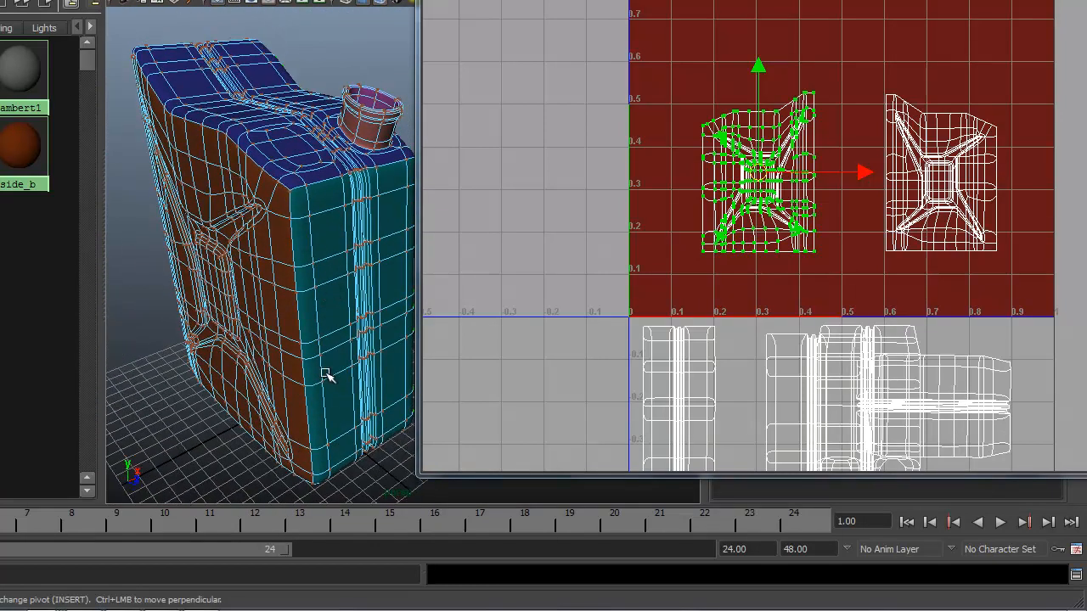
left_click_drag(321, 381, 288, 291, "alt")
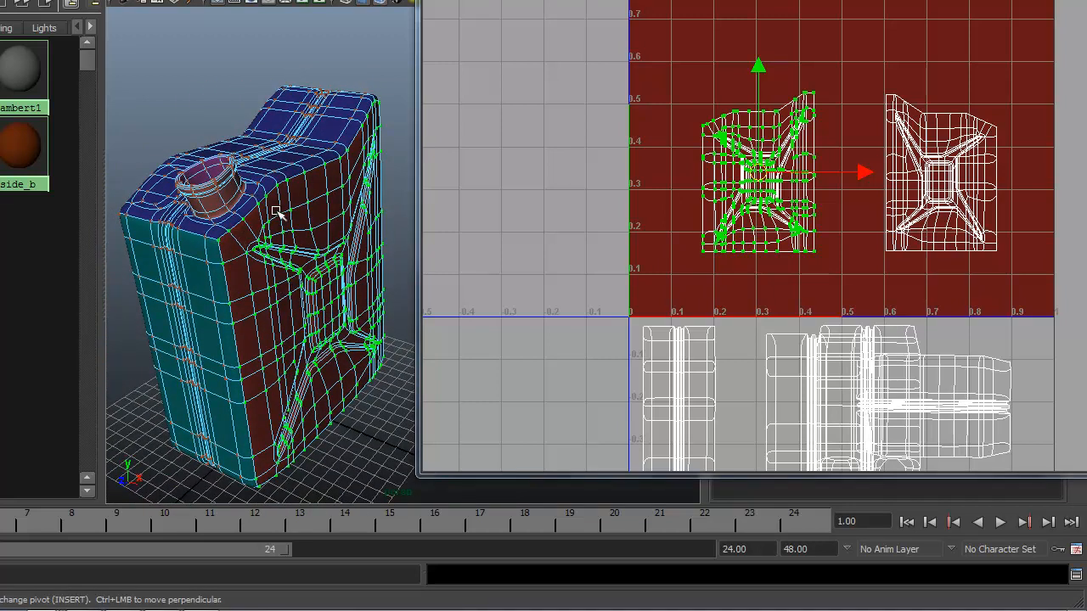
left_click_drag(241, 248, 344, 255, "alt")
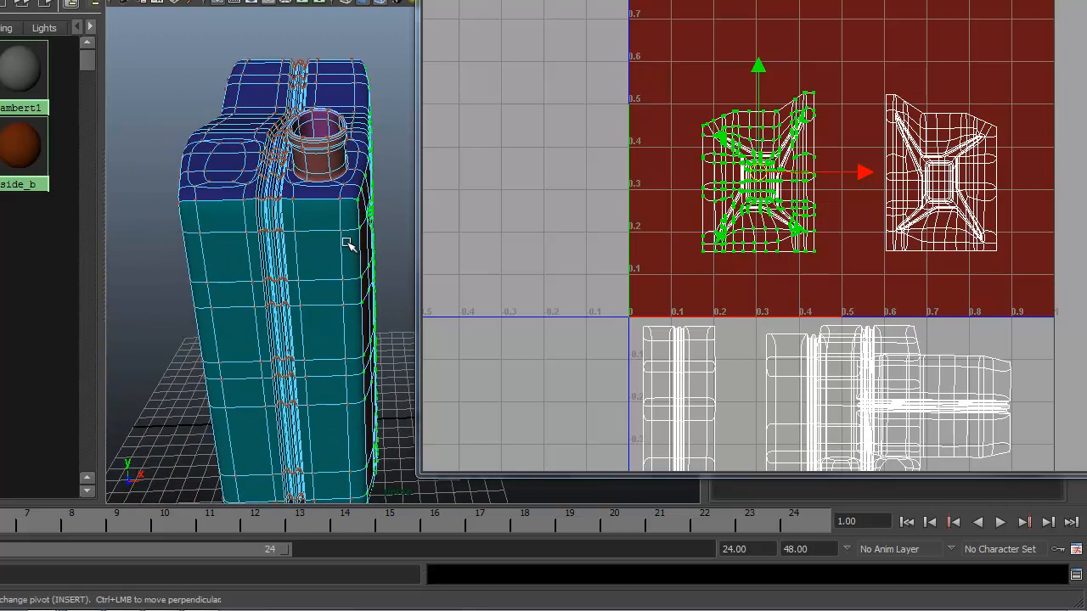
left_click_drag(293, 282, 311, 255, "alt")
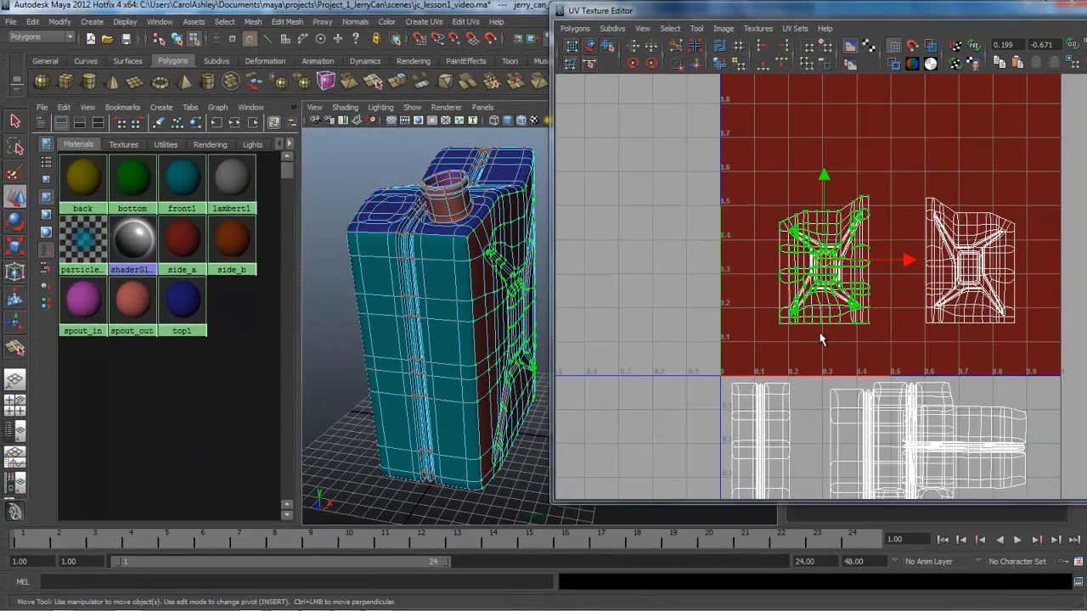
Switch to edge selection and select the border edges along the bottom of the side_a shell
middle_click_drag(851, 341, 746, 302, "alt")
right_click_drag(694, 304, 816, 302, "alt")
middle_click_drag(777, 303, 843, 289, "alt")
right_click_drag(751, 303, 811, 303, "alt")
middle_click_drag(701, 299, 753, 283, "alt")
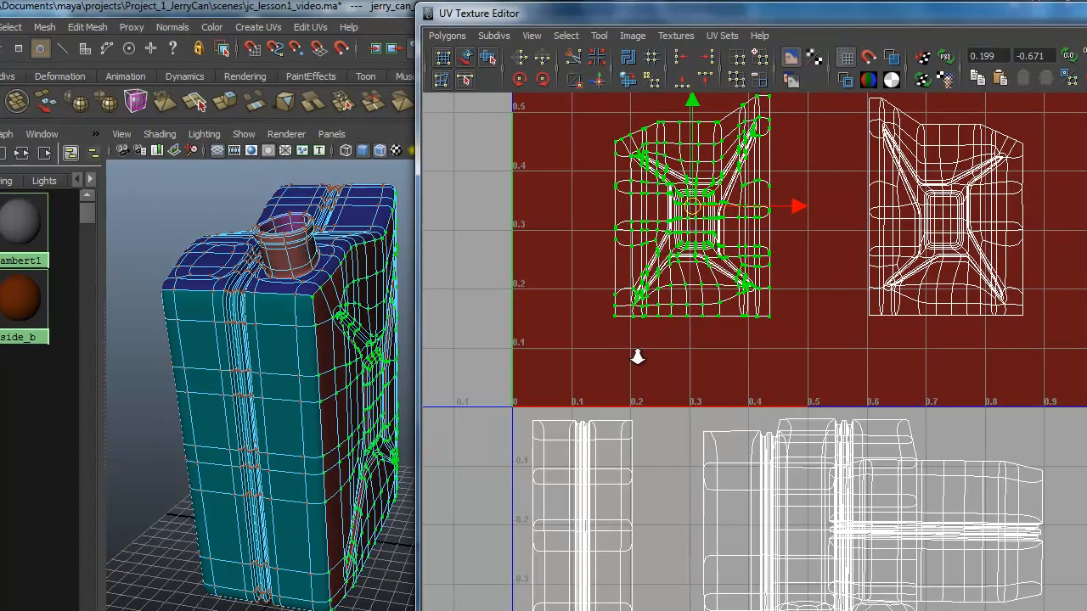
right_click_drag(753, 283, 727, 239, "alt")
right_click_drag(665, 311, 659, 270)
left_click_drag(778, 308, 776, 312)
left_click_drag(626, 286, 769, 290)
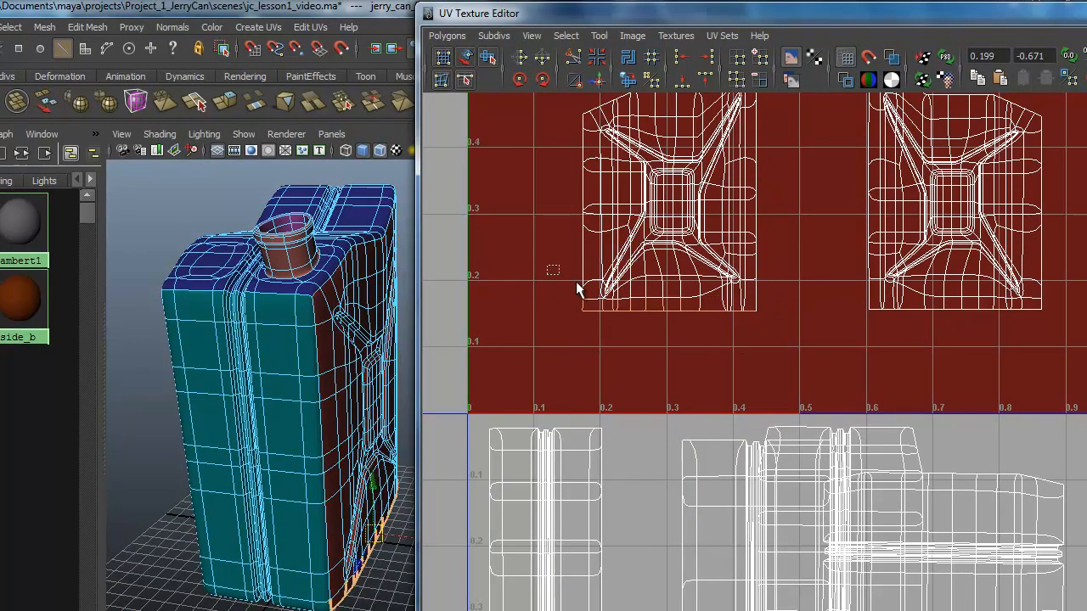
left_click_drag(692, 303, 690, 302)
Find the border of the bottom shell that shares the selected side_a edges
middle_click_drag(672, 351, 681, 318, "alt")
middle_click_drag(643, 566, 536, 408, "alt")
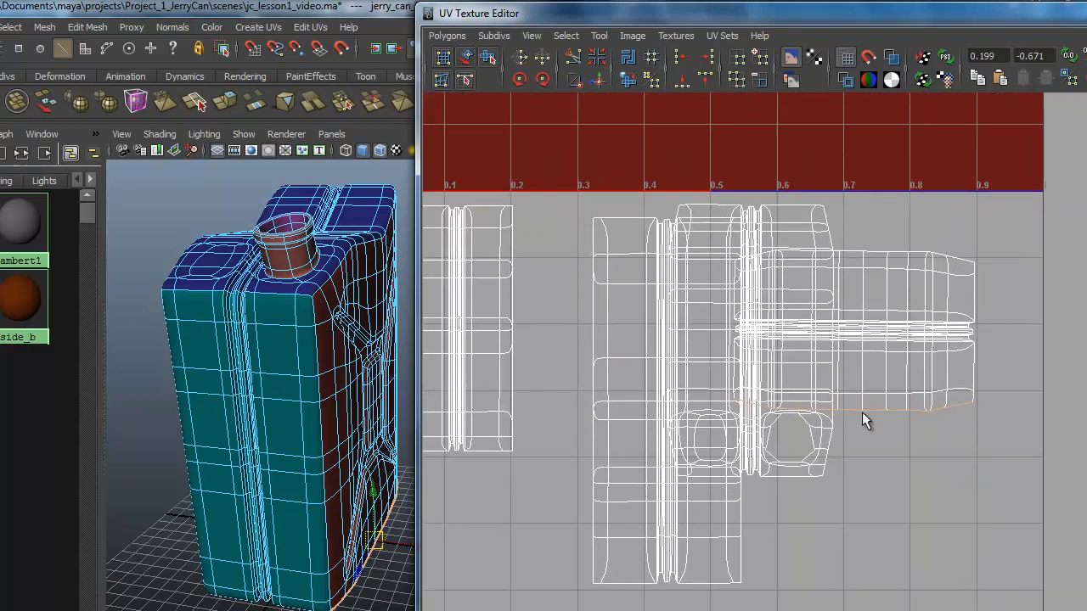
middle_click_drag(862, 433, 883, 477, "alt")
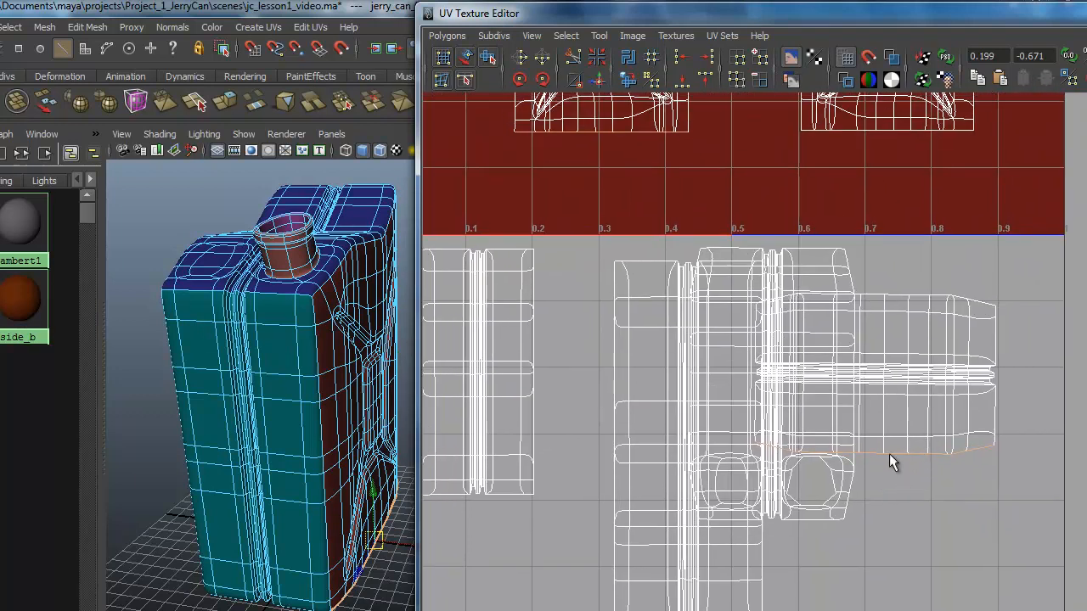
right_click_drag(907, 455, 912, 454, "alt")
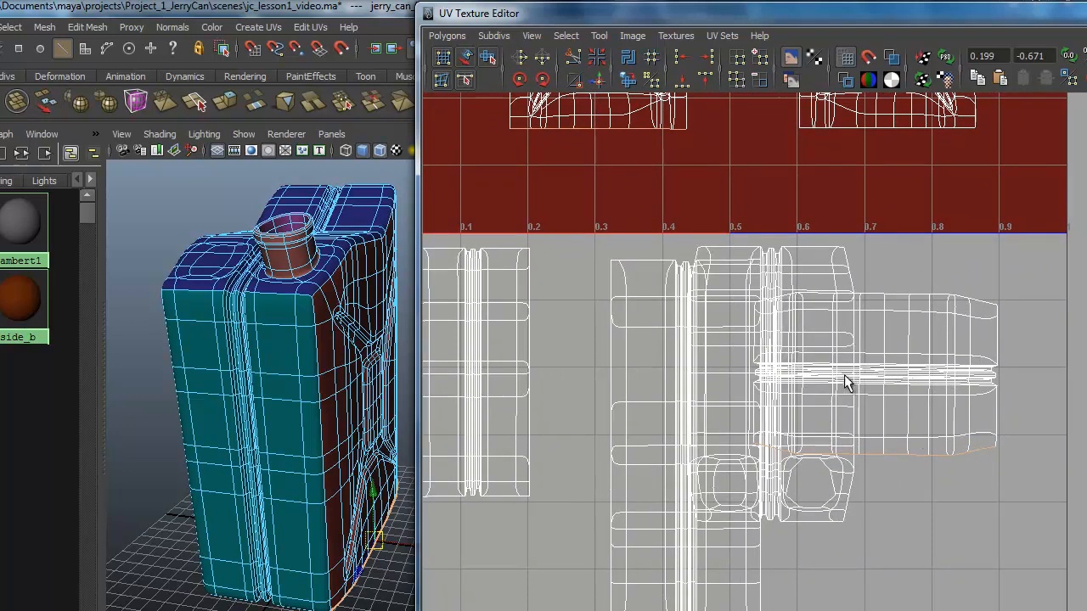
Select an edge on the opposite long border of the bottom shell to check which side it adjoins
middle_click_drag(929, 463, 810, 517, "alt")
middle_click_drag(788, 398, 899, 522, "alt")
left_click_drag(918, 327, 990, 303)
left_click(886, 470)
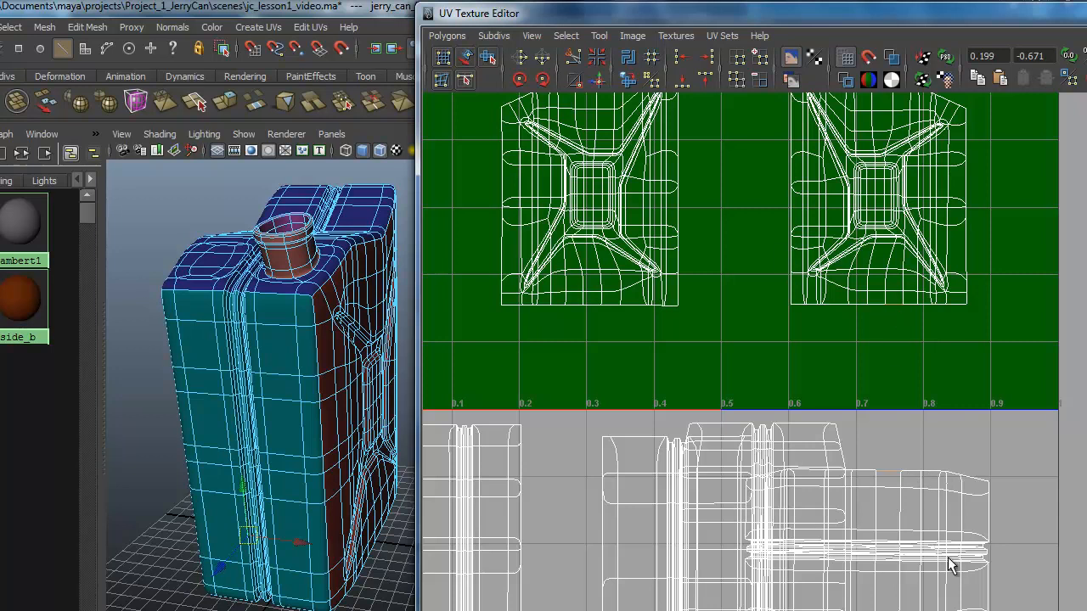
Select all UVs of the bottom shell and move it to the empty space beside the overlapping top and back shells
middle_click_drag(907, 554, 908, 445, "alt")
right_click_drag(893, 418, 946, 417)
left_click(884, 418)
left_click_drag(796, 413, 922, 385)
Select the lengthwise edges along the centre of the bottom shell's groove, cut the UVs there, and display the can unsmoothed
right_click_drag(893, 423, 978, 462, "alt")
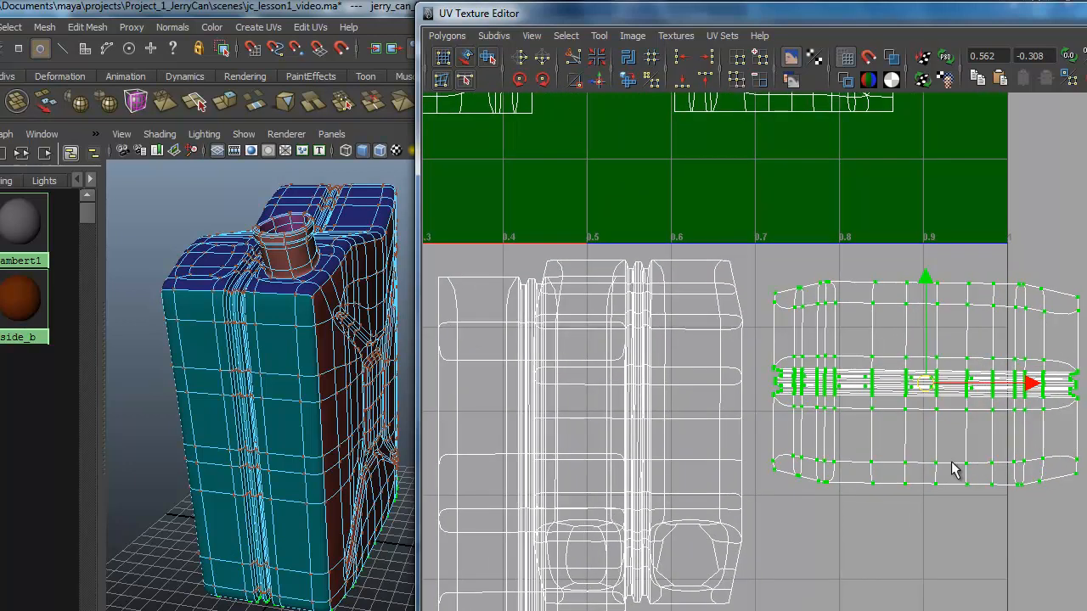
middle_click_drag(888, 469, 764, 445, "alt")
right_click_drag(875, 448, 1002, 454, "alt")
middle_click_drag(759, 445, 827, 436, "alt")
right_click_drag(662, 436, 946, 438, "alt")
middle_click_drag(779, 446, 932, 454, "alt")
right_click_drag(692, 432, 792, 431, "alt")
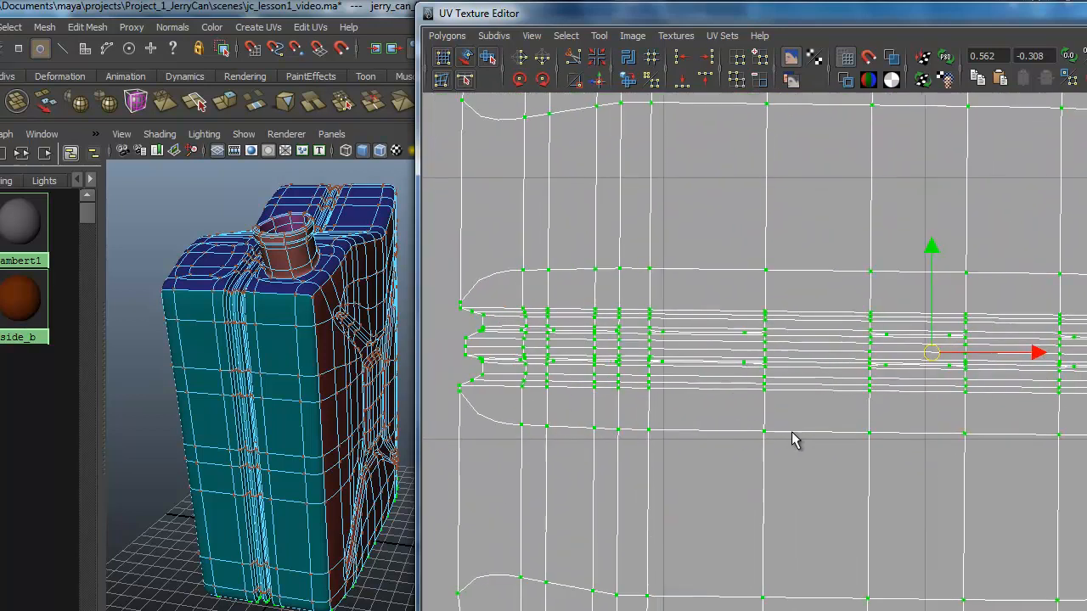
right_click_drag(482, 341, 485, 305)
left_click(490, 345)
left_click(535, 347, "shift")
left_click(585, 347, "shift")
left_click(607, 348, "shift")
left_click(636, 348, "shift")
left_click(687, 348, "shift")
left_click(798, 349, "shift")
left_click(895, 350, "shift")
middle_click_drag(956, 451, 572, 440, "alt")
left_click(626, 348, "shift")
left_click(713, 342, "shift")
left_click(789, 344, "shift")
left_click(884, 344, "shift")
left_click(946, 344, "shift")
right_click_drag(962, 362, 482, 416, "alt")
middle_click_drag(481, 415, 706, 455, "alt")
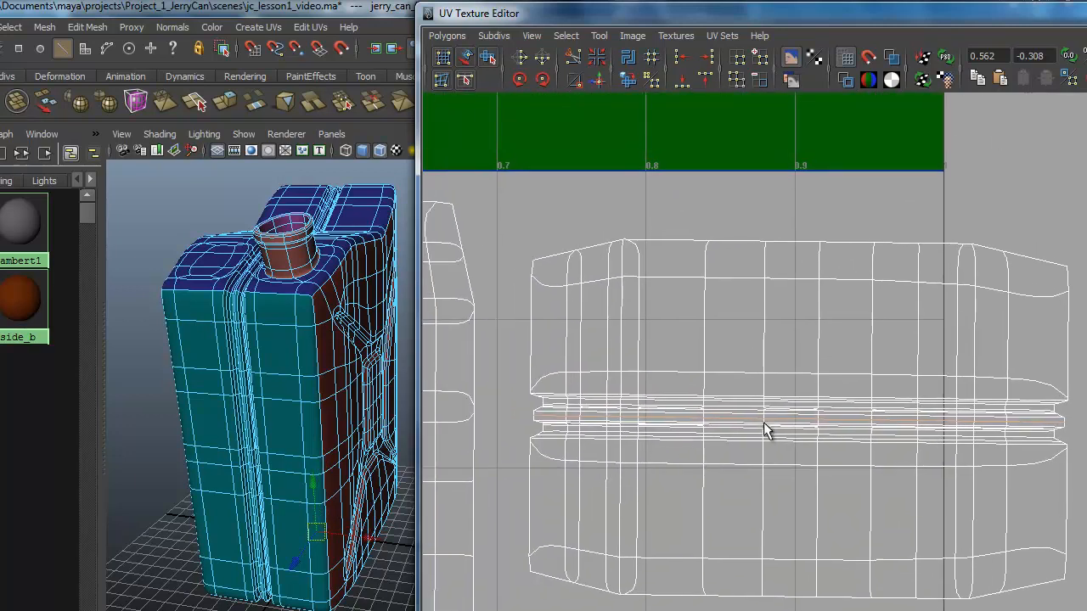
right_click_drag(706, 454, 752, 335, "alt")
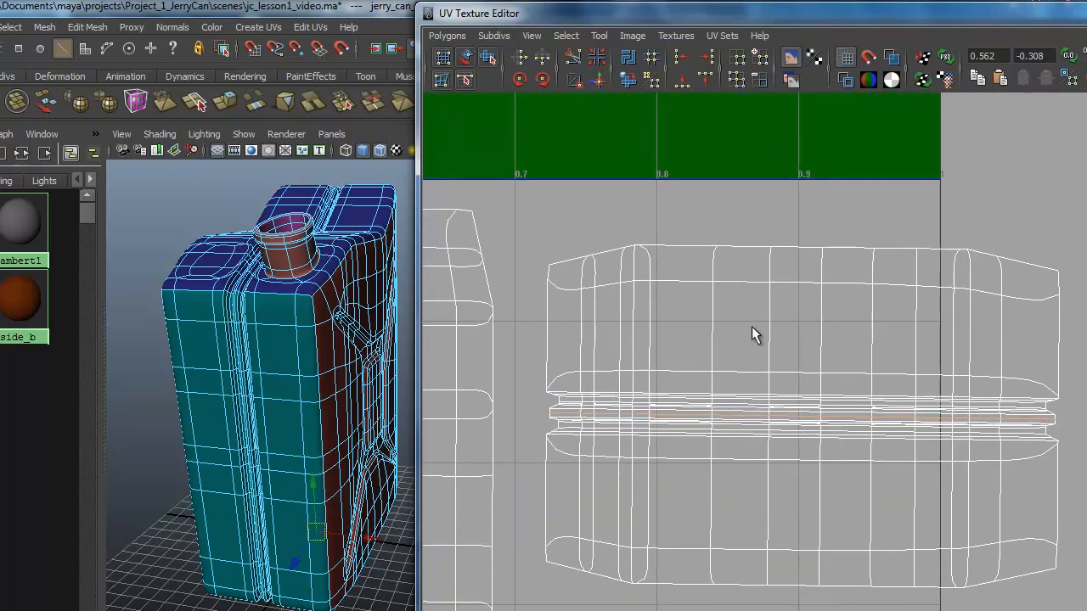
left_click(574, 59)
right_click_drag(819, 476, 651, 466, "alt")
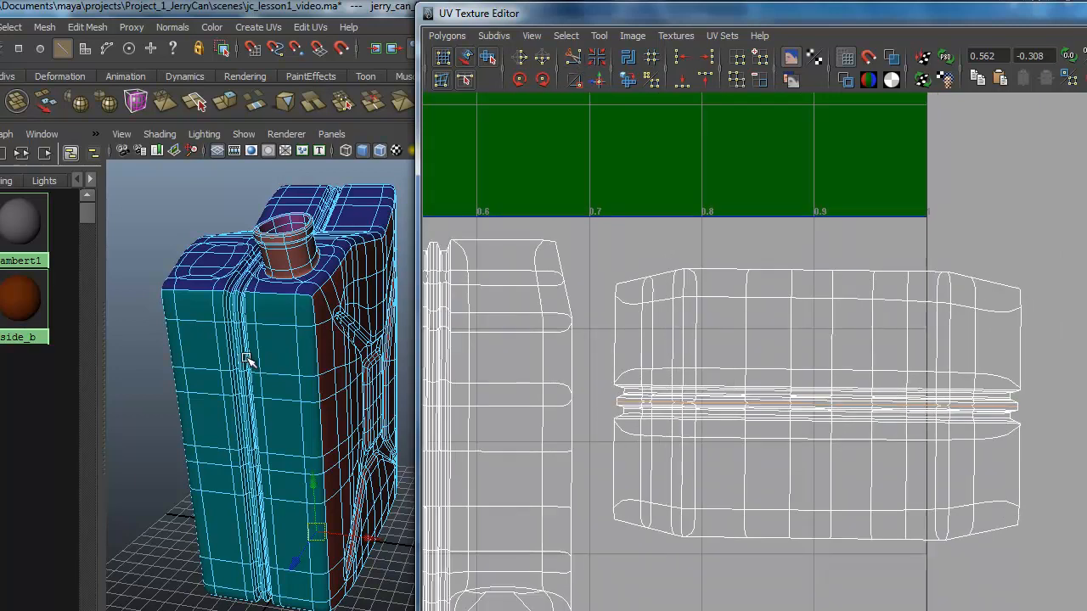
left_click_drag(250, 359, 361, 401, "alt")
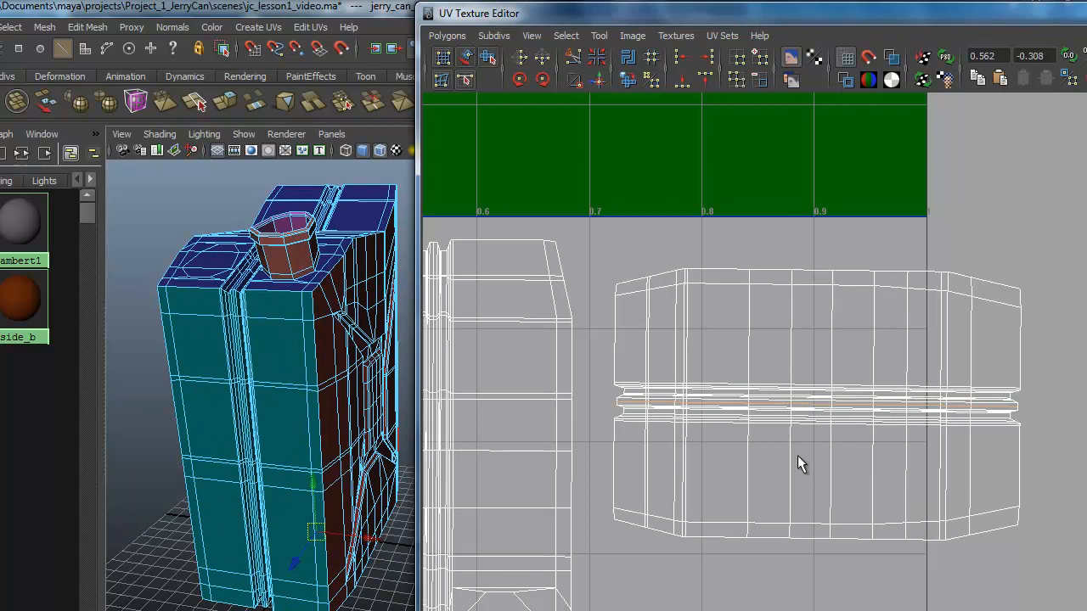
Select the half of the bottom shell that adjoins side_a and move it just below the side_a shell
right_click_drag(773, 473, 831, 406, "alt")
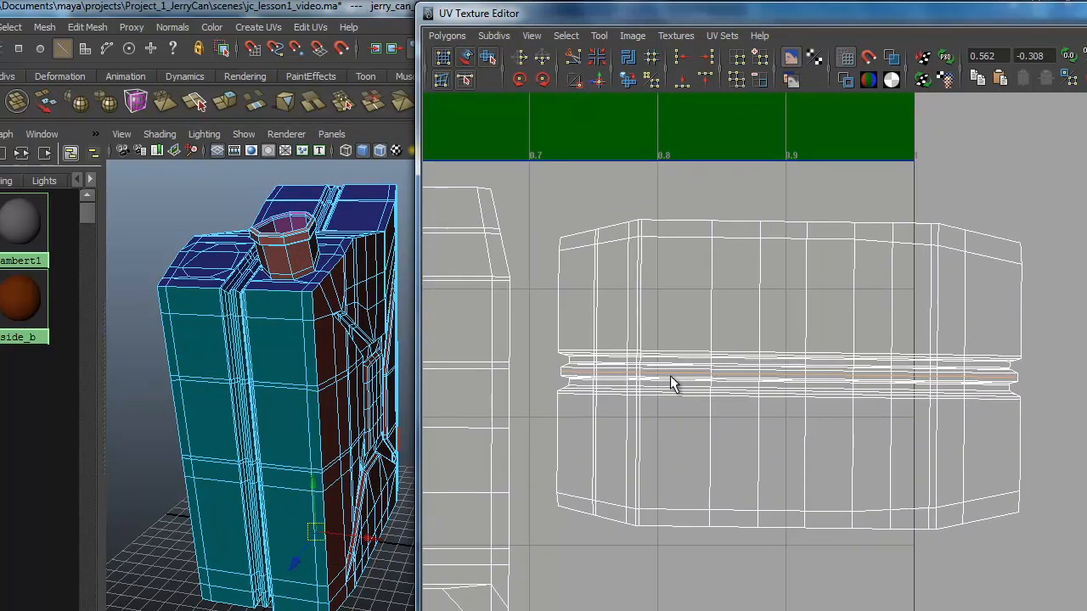
right_click_drag(752, 393, 816, 382)
left_click(759, 396)
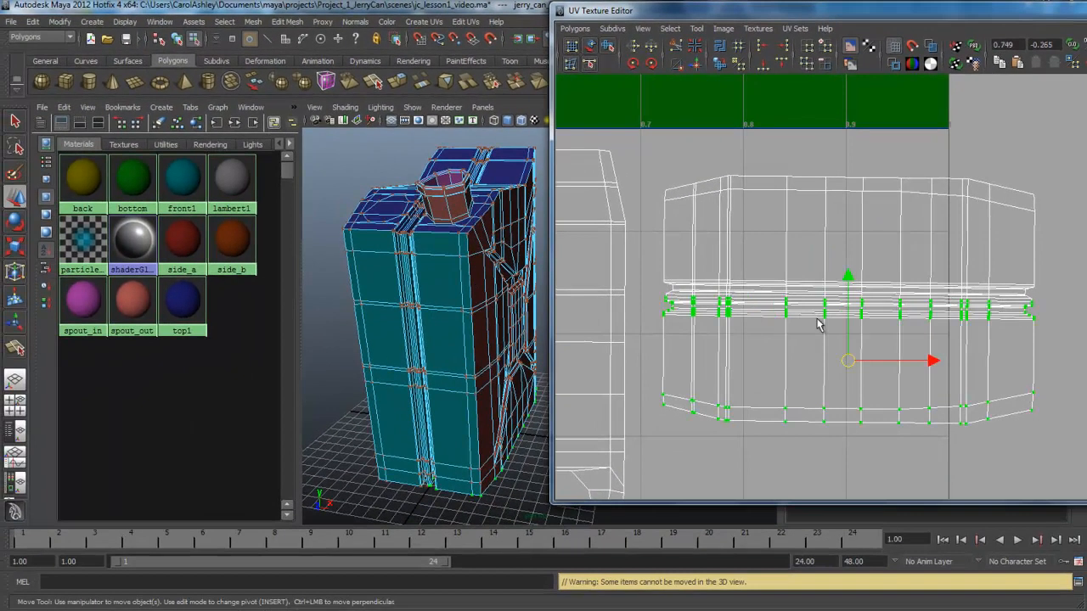
right_click_drag(893, 494, 888, 496, "alt")
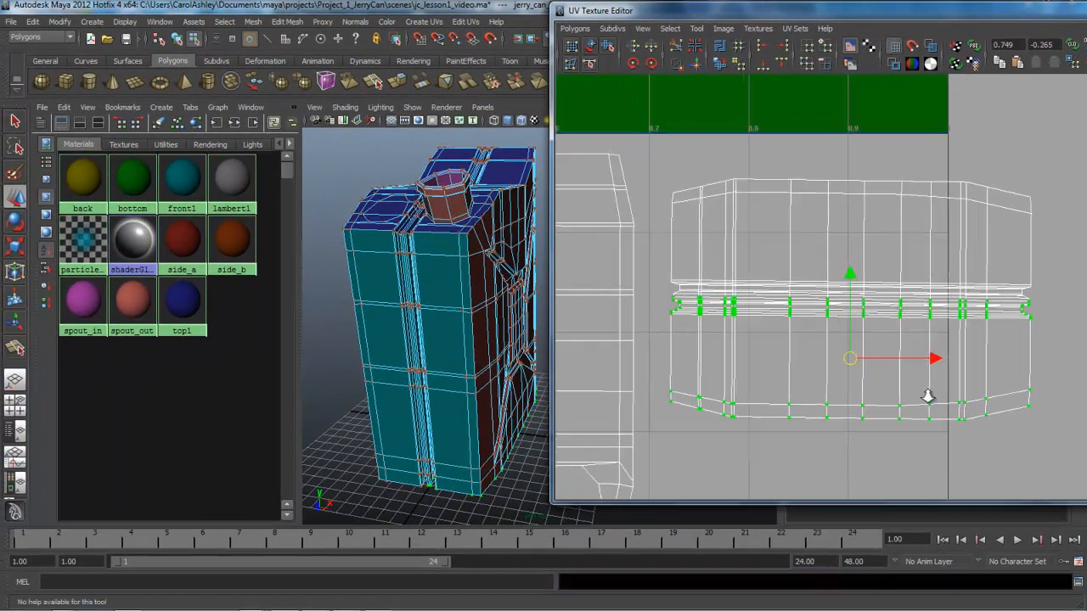
right_click_drag(928, 396, 818, 382, "alt")
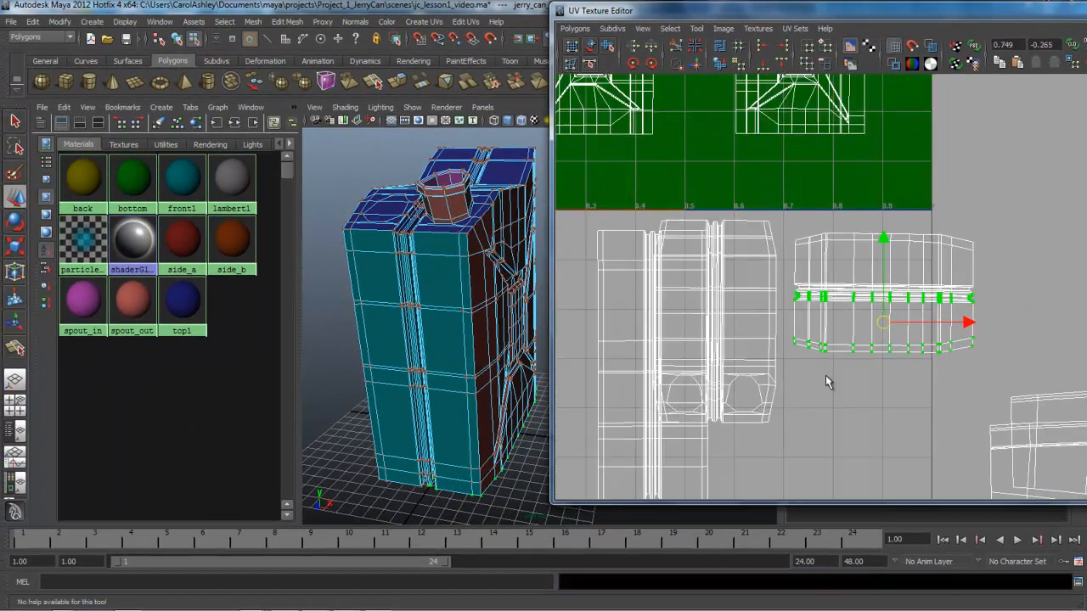
middle_click_drag(884, 344, 965, 384, "alt")
left_click_drag(965, 366, 678, 219)
Scale the moved bottom half uniformly to the side_a shell's width and centre it beneath that shell
key("r")
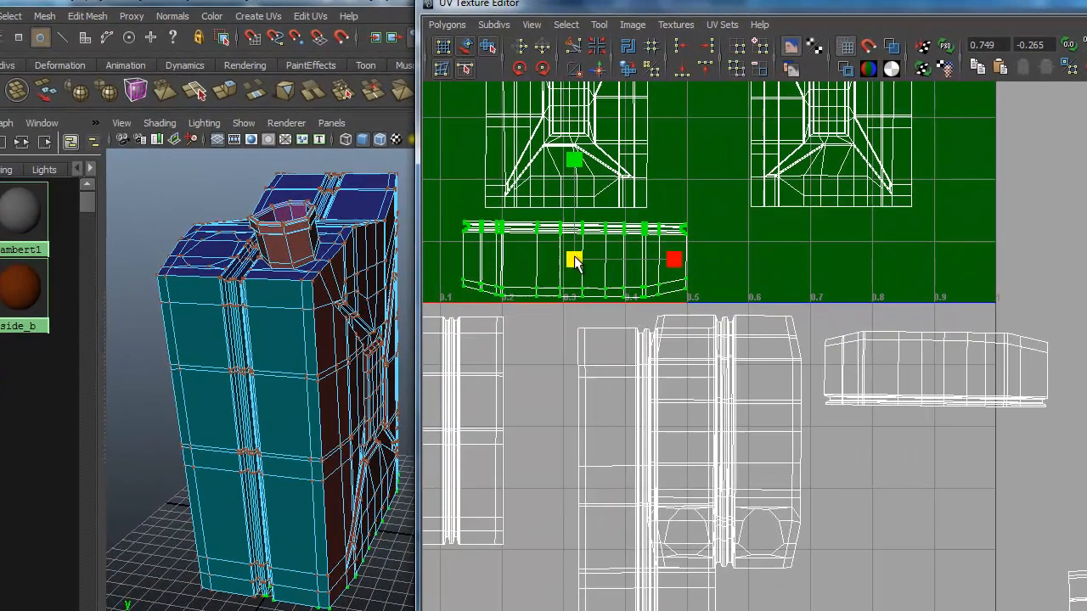
mouse_move(574, 261)
left_mouse_down()
mouse_move(546, 266)
mouse_move(566, 244)
left_mouse_up()
left_click(576, 245)
key("w")
right_click_drag(472, 291, 608, 273, "alt")
middle_click_drag(611, 273, 745, 292, "alt")
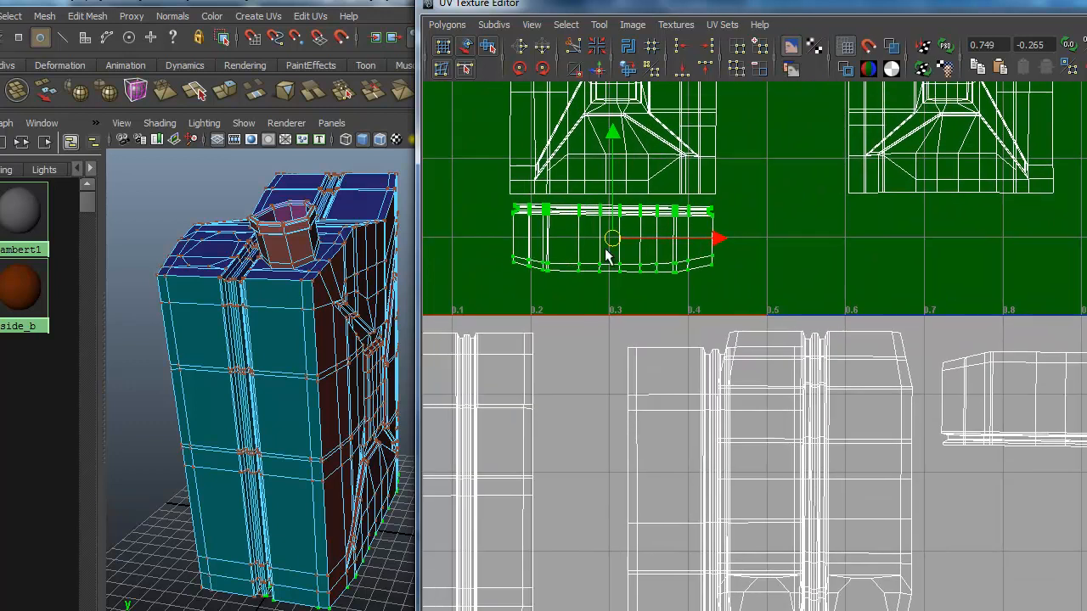
Rotate the bottom half 180 degrees so its outer border faces the side_a shell
left_click(520, 67)
left_click(521, 67)
left_click(521, 67)
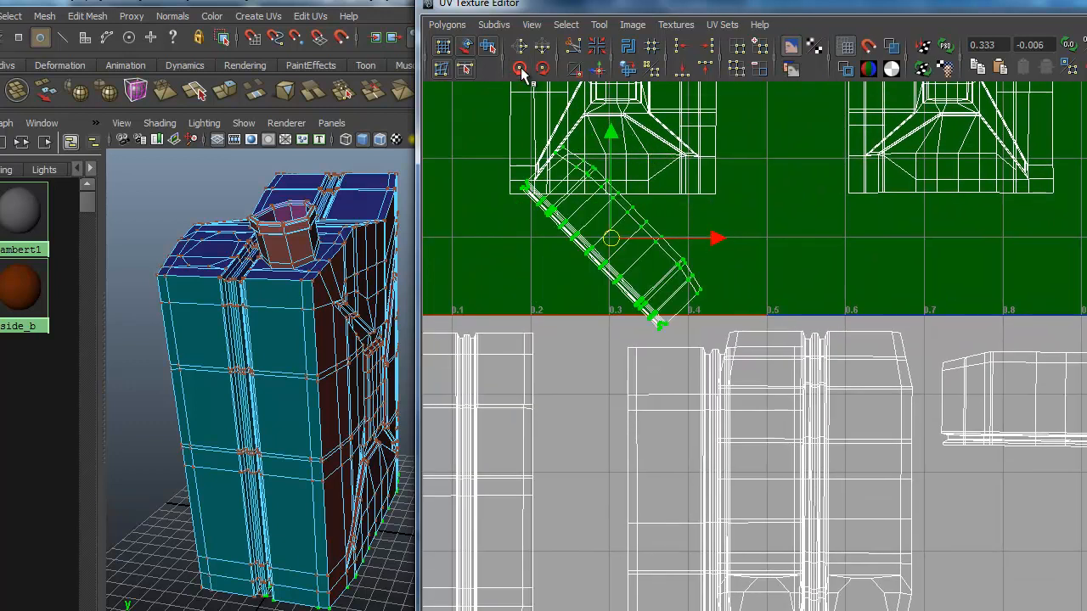
left_click(521, 67)
Select the shared border edges between the side_a shell and the bottom half, and move and sew them together
right_click_drag(531, 287, 605, 296, "alt")
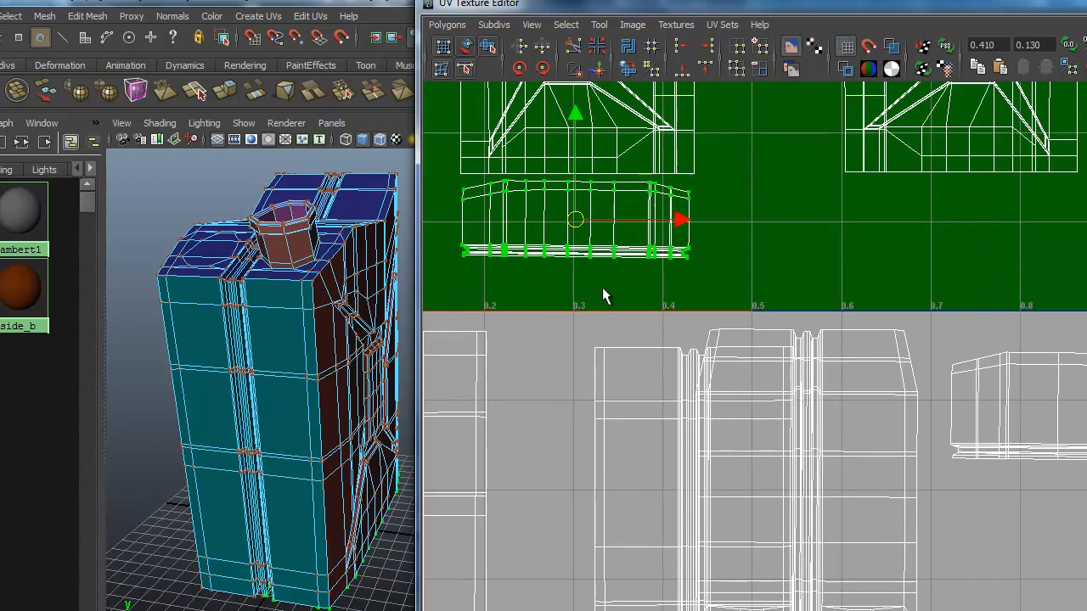
middle_click_drag(605, 295, 656, 338, "alt")
right_click_drag(476, 255, 543, 246, "alt")
middle_click_drag(544, 246, 575, 306, "alt")
right_click_drag(578, 272, 537, 251)
left_click_drag(476, 262, 769, 271)
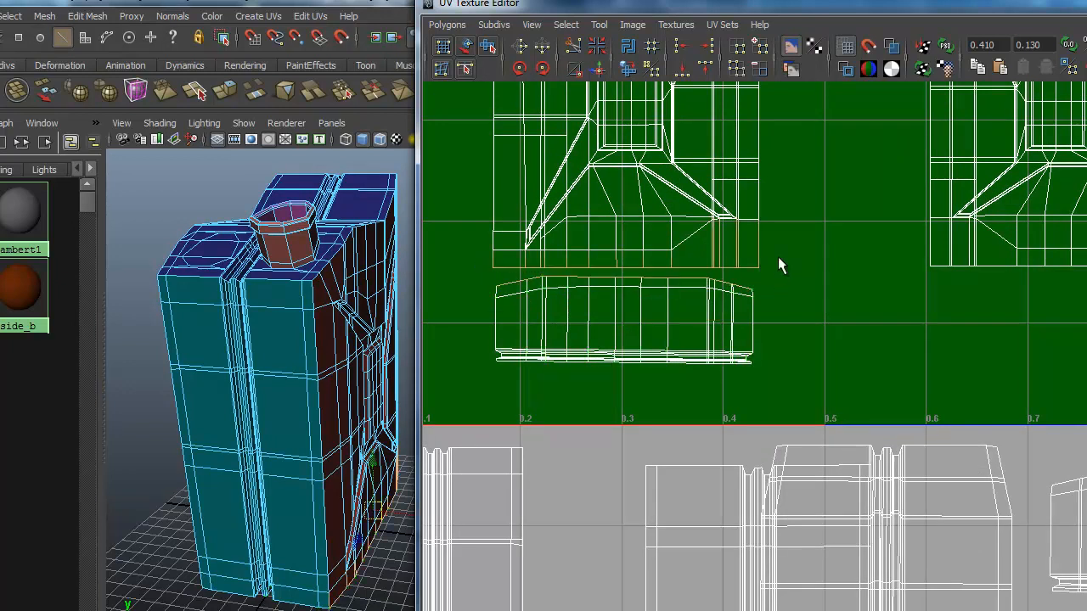
left_click_drag(498, 231, 762, 230)
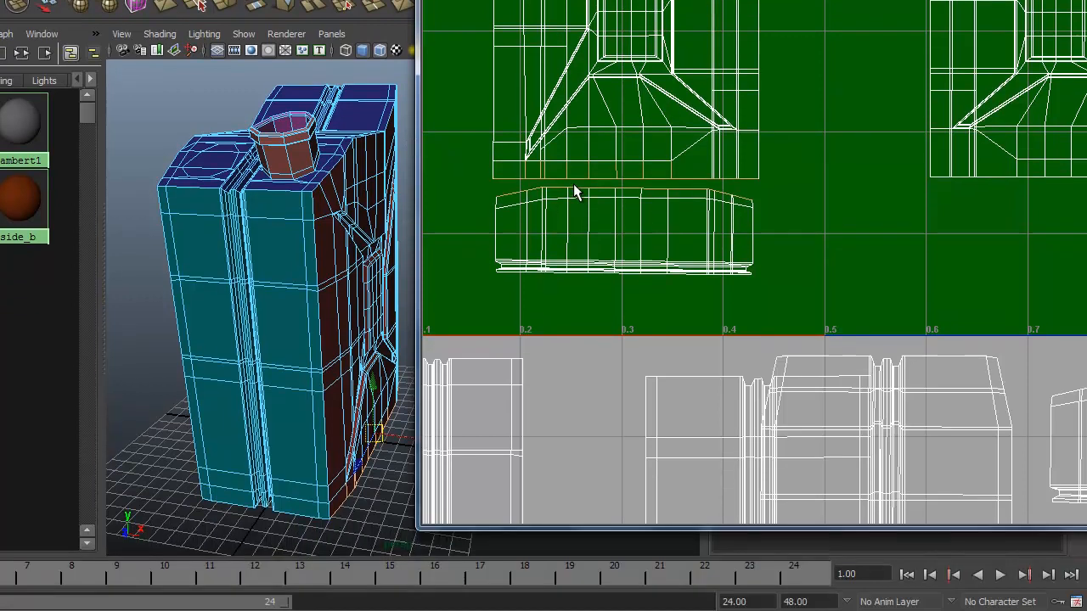
middle_click_drag(572, 276, 582, 363, "alt")
right_click_drag(582, 363, 762, 398, "alt")
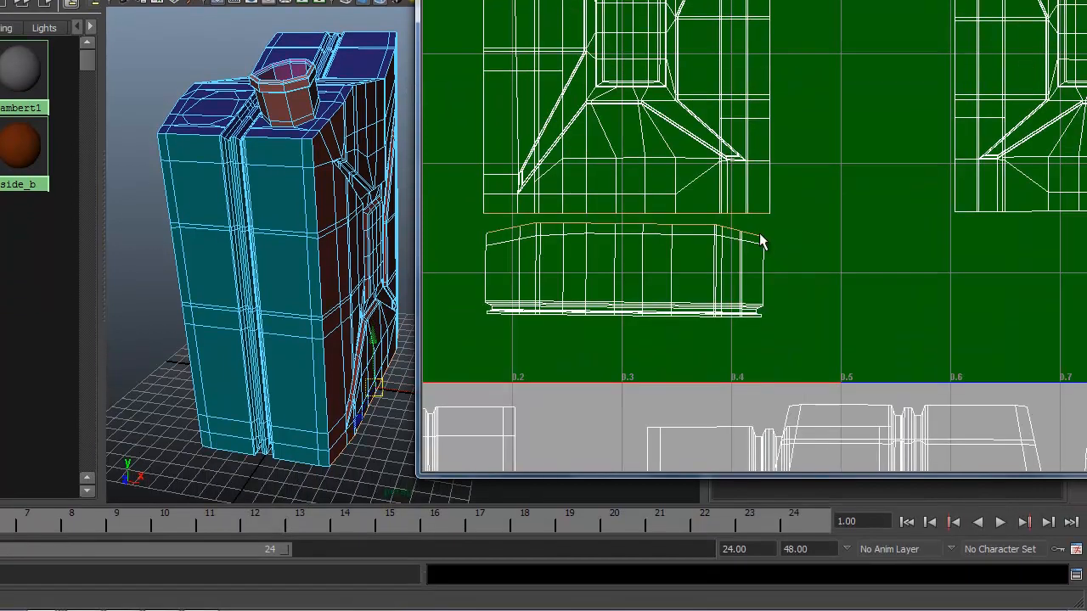
right_click_drag(523, 289, 806, 287, "alt")
mouse_move(806, 286)
middle_mouse_down("alt")
mouse_move(766, 294)
mouse_move(819, 293)
middle_mouse_up("alt")
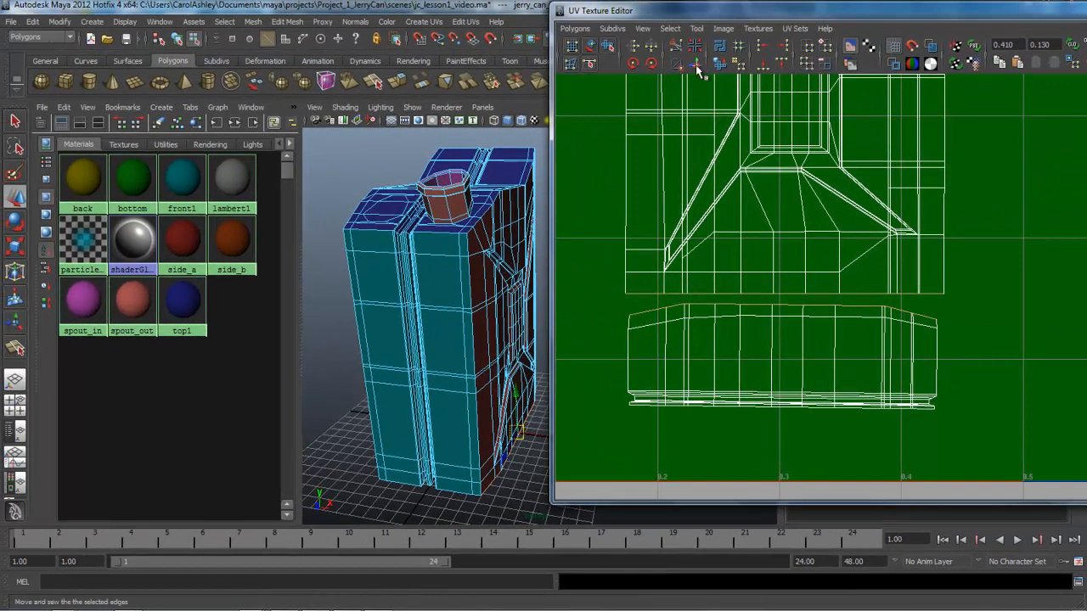
left_click(697, 68)
Select all UVs of the remaining bottom half and move it below the side_b shell
right_click_drag(895, 356, 711, 349, "alt")
middle_click_drag(878, 345, 683, 362, "alt")
right_click_drag(948, 363, 727, 353, "alt")
middle_click_drag(952, 349, 812, 290, "alt")
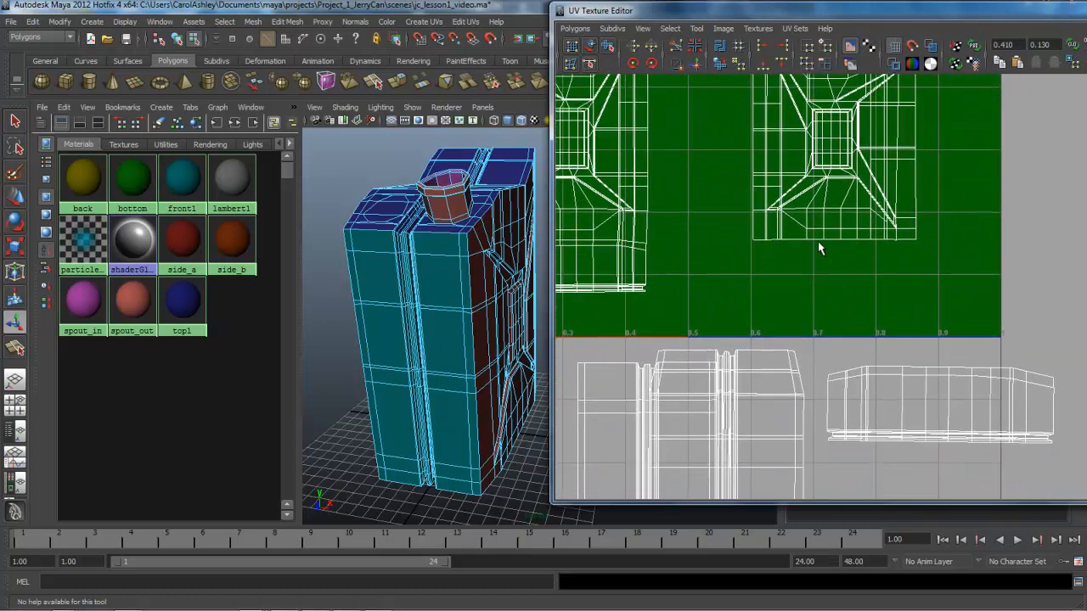
right_click_drag(858, 354, 1037, 364, "alt")
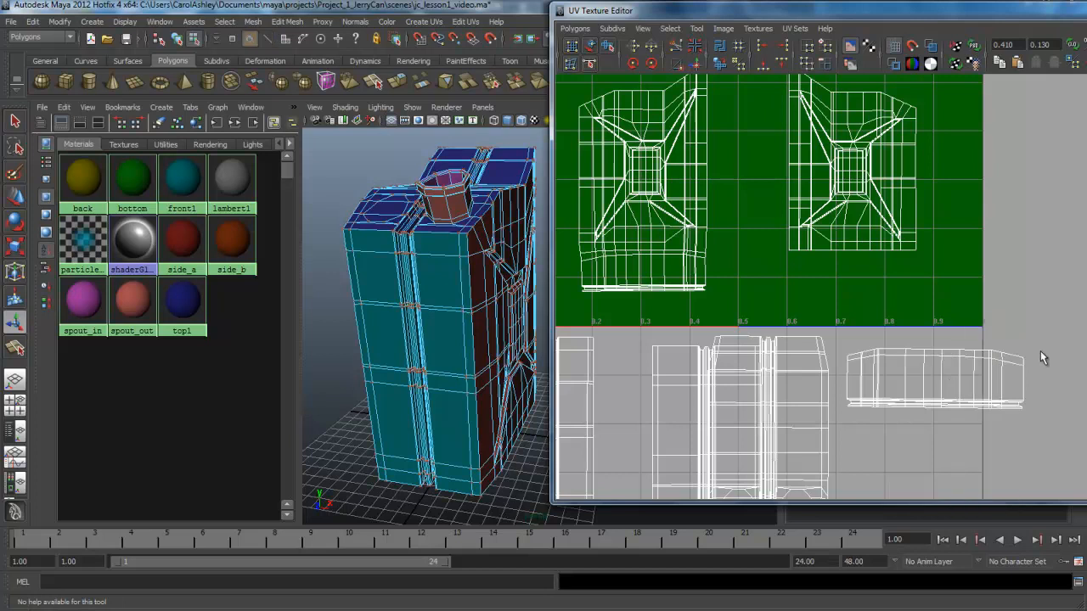
left_click_drag(842, 439, 887, 406)
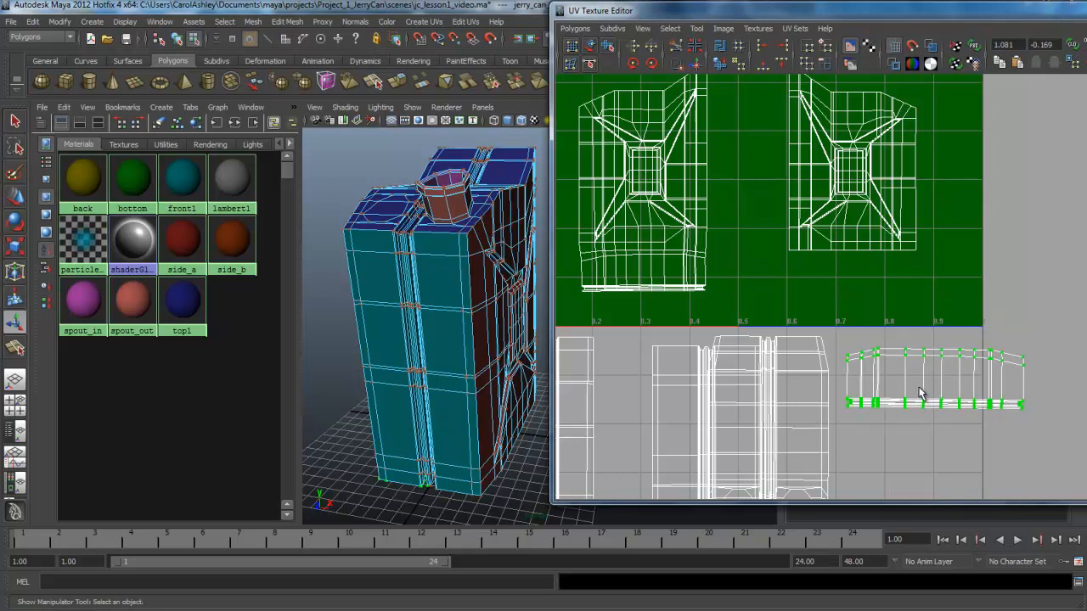
key("w")
left_click_drag(941, 386, 830, 296)
Scale the remaining bottom half to the side_b shell's width and align it just under that shell
key("r")
key("e")
key("w")
left_click_drag(853, 209, 852, 205)
Select the shared border edges between the side_b shell and its bottom half, and move and sew them together
right_click_drag(784, 291, 1046, 300, "alt")
middle_click_drag(899, 318, 891, 405, "alt")
right_click_drag(861, 334, 837, 314)
left_click_drag(699, 325, 913, 321)
left_click_drag(661, 272, 960, 319, "ctrl")
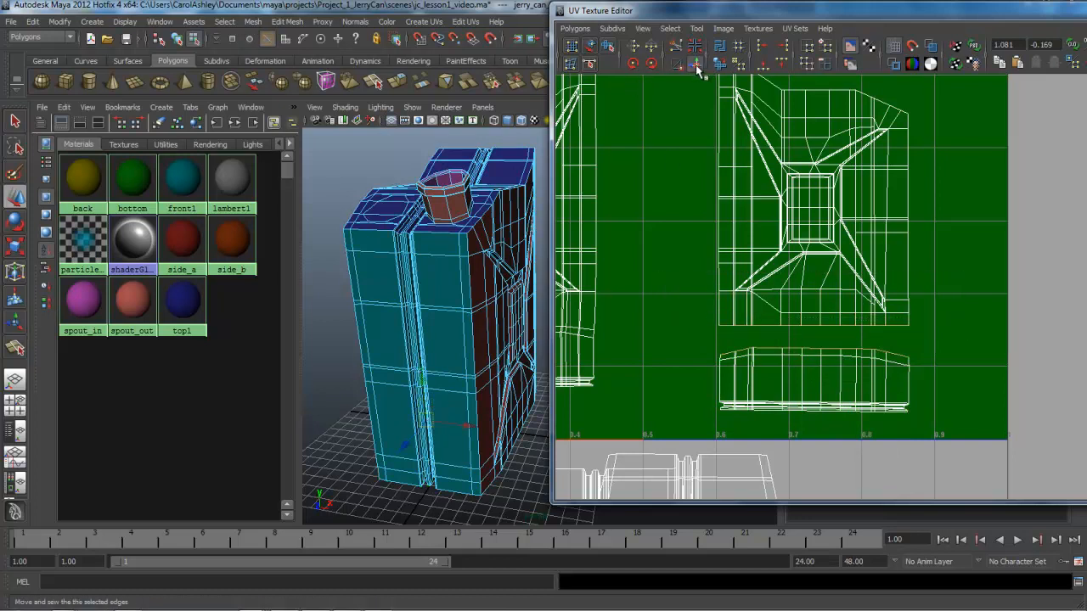
left_click(697, 66)
right_click_drag(921, 339, 720, 337, "alt")
middle_click_drag(785, 367, 803, 276, "alt")
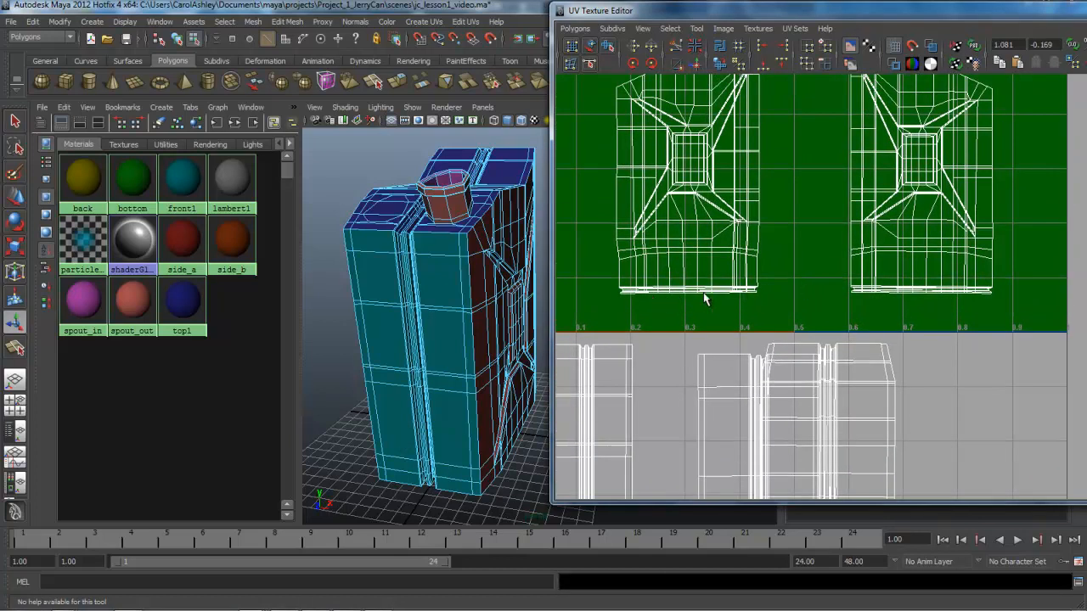
Select the entire back shell and move it into the empty space clear of the top shell
right_click_drag(633, 315, 688, 311, "alt")
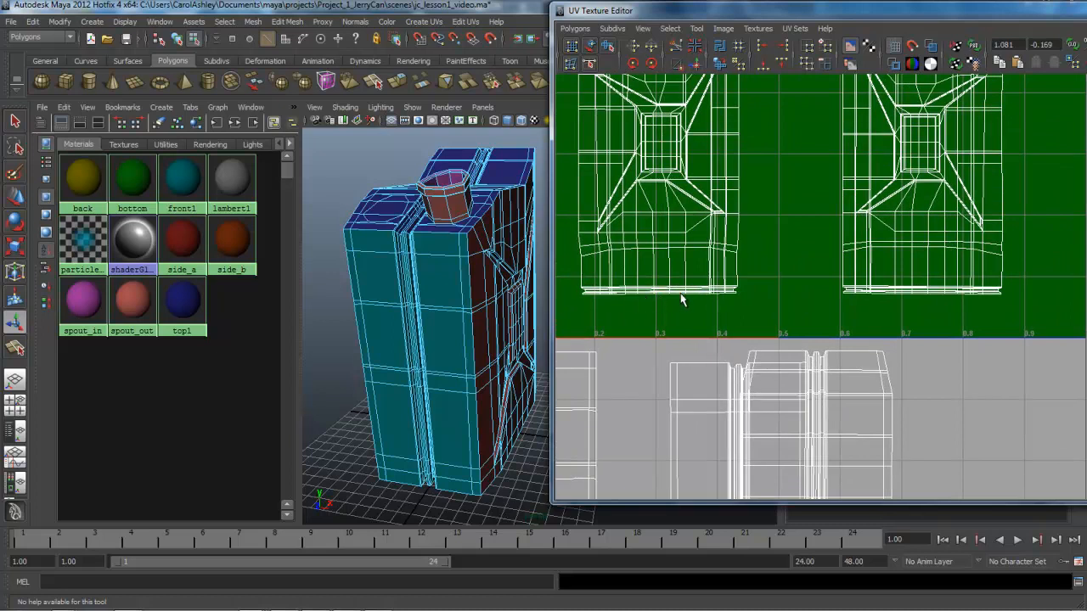
middle_click_drag(789, 304, 795, 299, "alt")
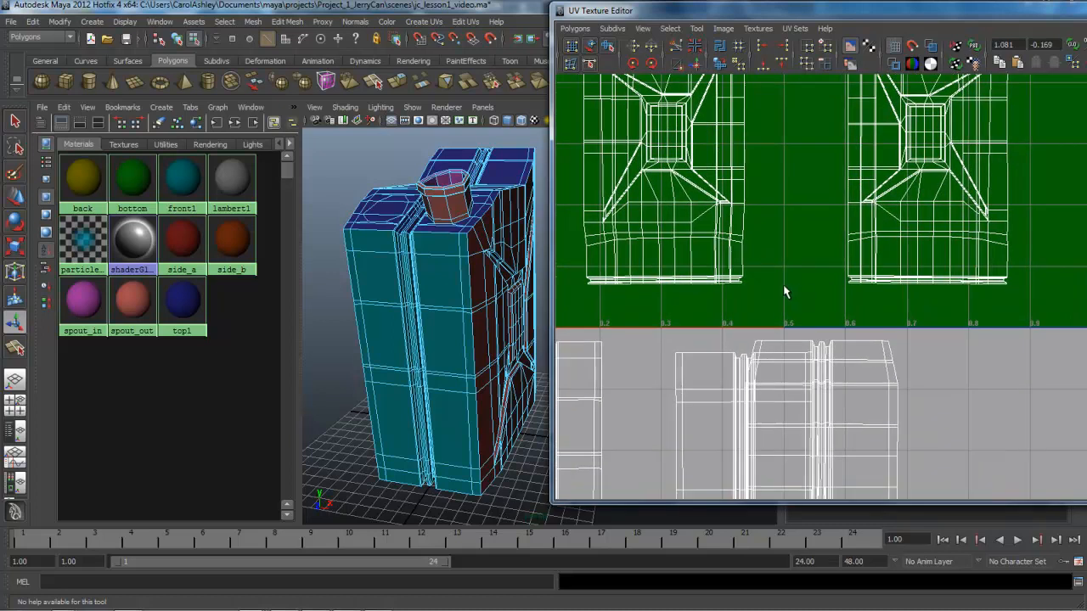
scroll(772, 300, "down", 4)
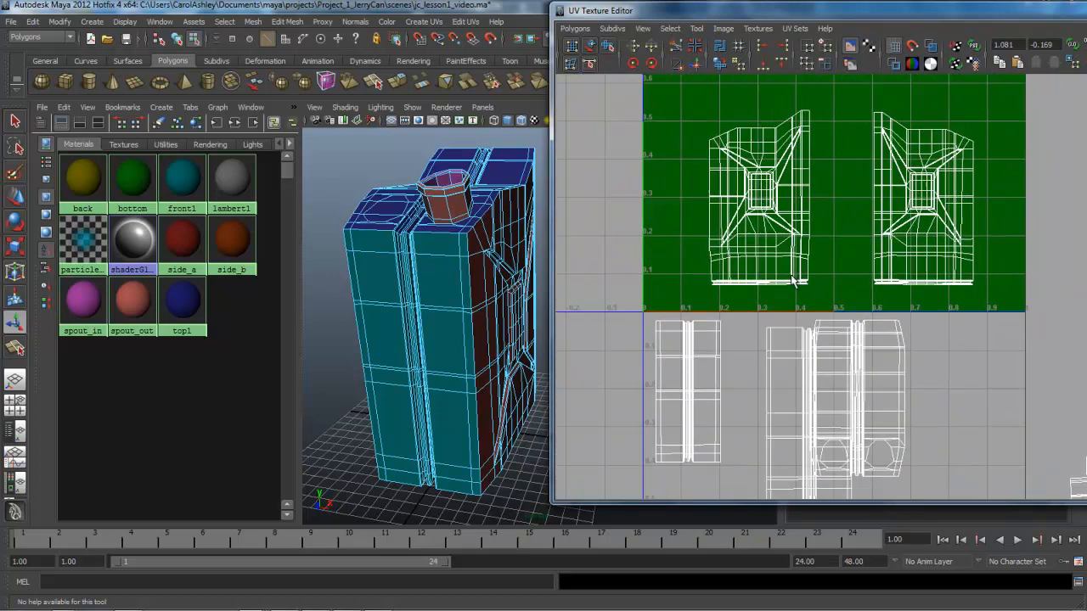
left_click_drag(510, 297, 482, 285, "alt")
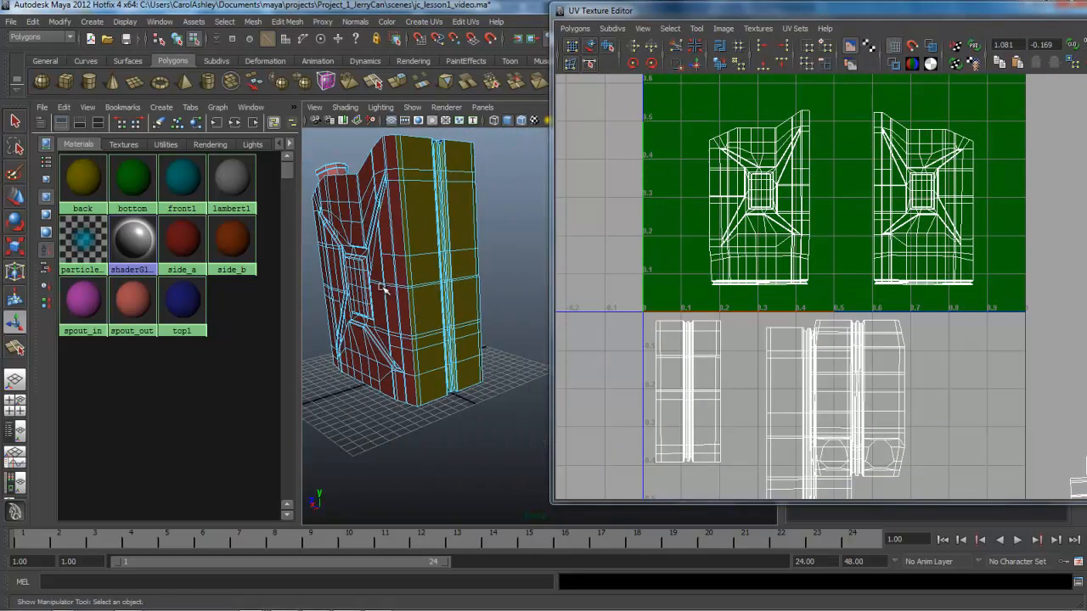
right_click_drag(446, 306, 477, 282, "alt")
middle_click_drag(477, 282, 438, 291, "alt")
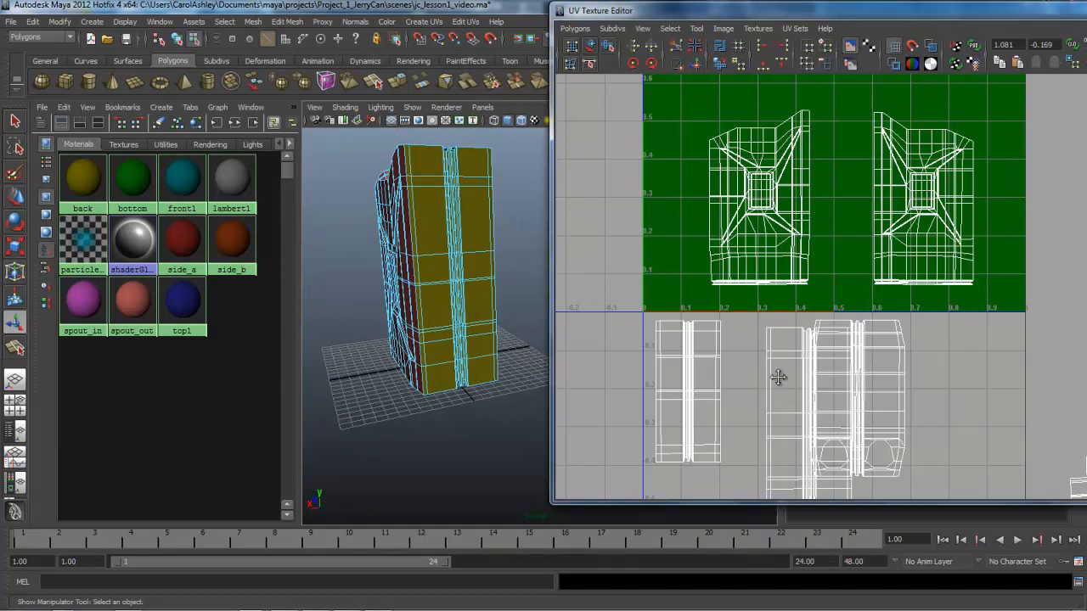
middle_click_drag(779, 381, 757, 259, "alt")
mouse_move(765, 416)
right_mouse_down()
mouse_move(799, 412)
mouse_move(786, 410)
right_mouse_up()
left_click(747, 416)
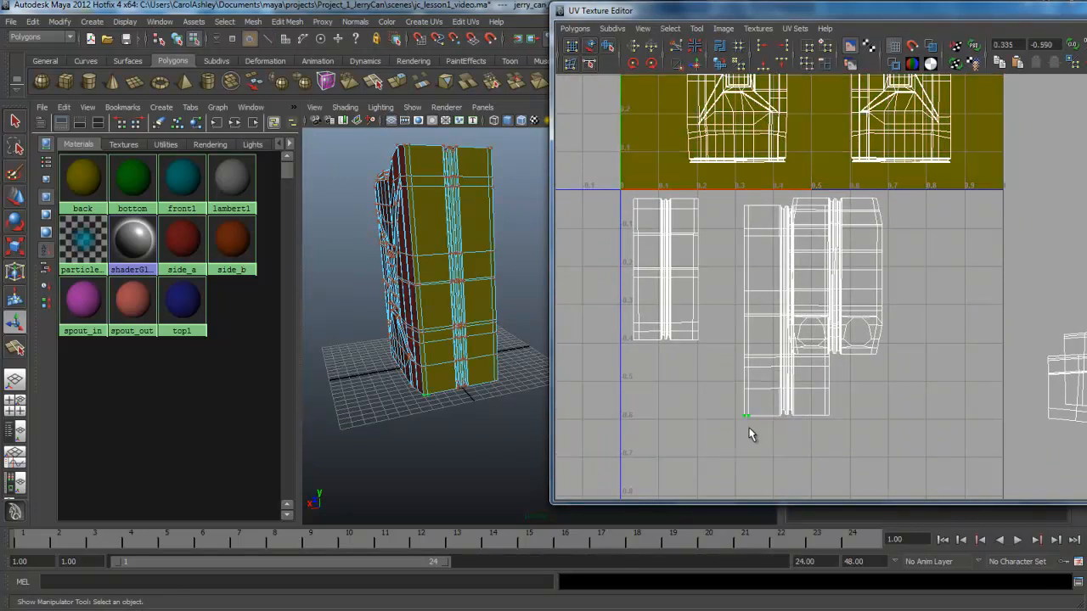
right_click_drag(748, 416, 798, 394, "ctrl")
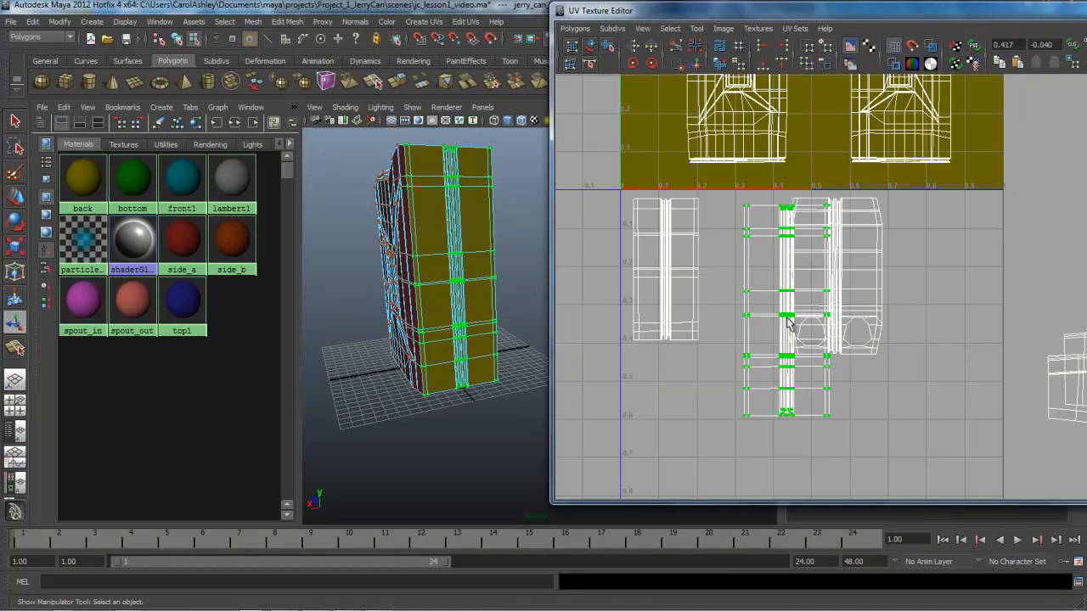
key("w")
left_click_drag(789, 316, 942, 311)
Select the continuous line of edges down the middle of the back shell's centre groove, from its lower border to its upper border
scroll(926, 306, "up", 2)
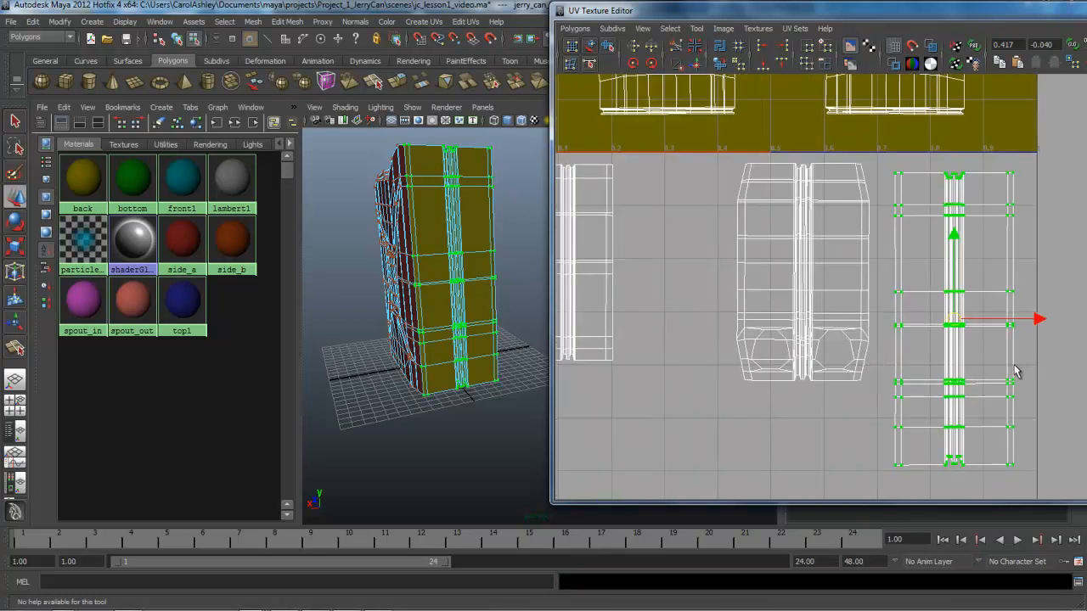
scroll(976, 356, "up", 4)
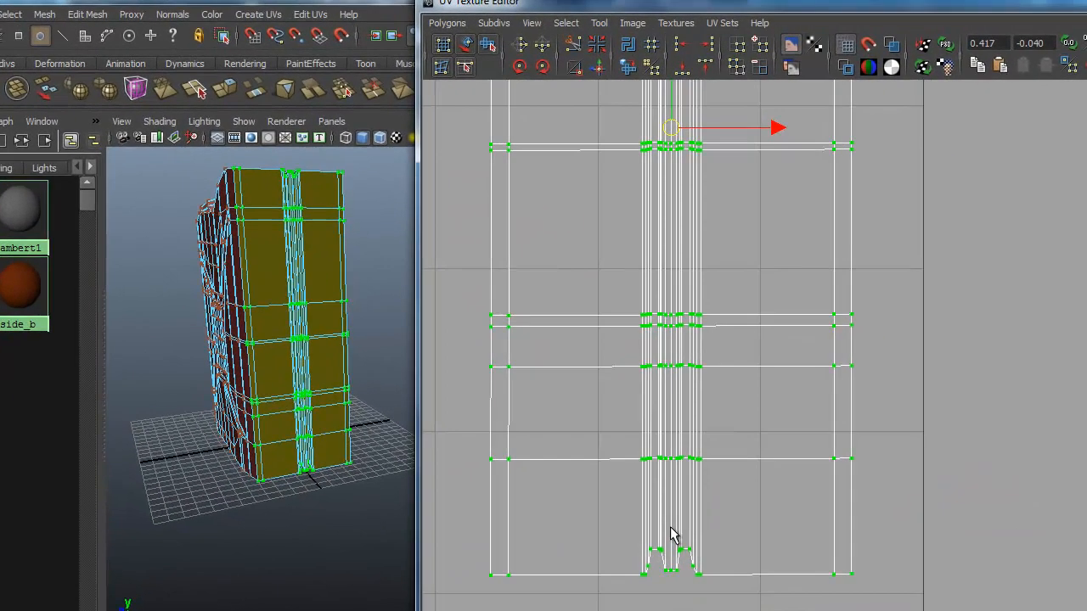
right_click(727, 440)
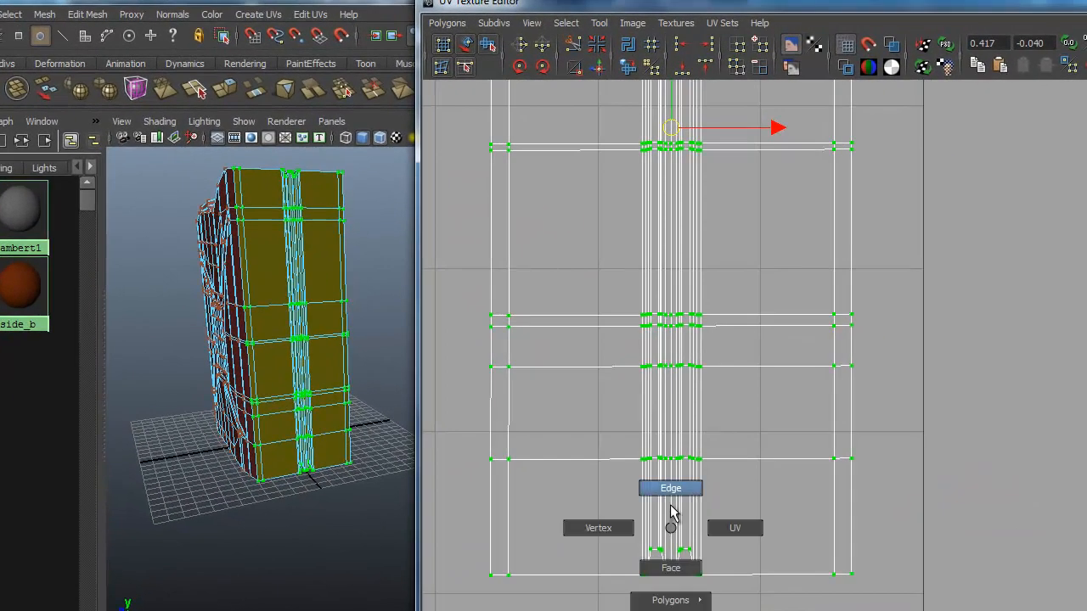
right_click_drag(671, 531, 676, 517)
left_click(671, 546)
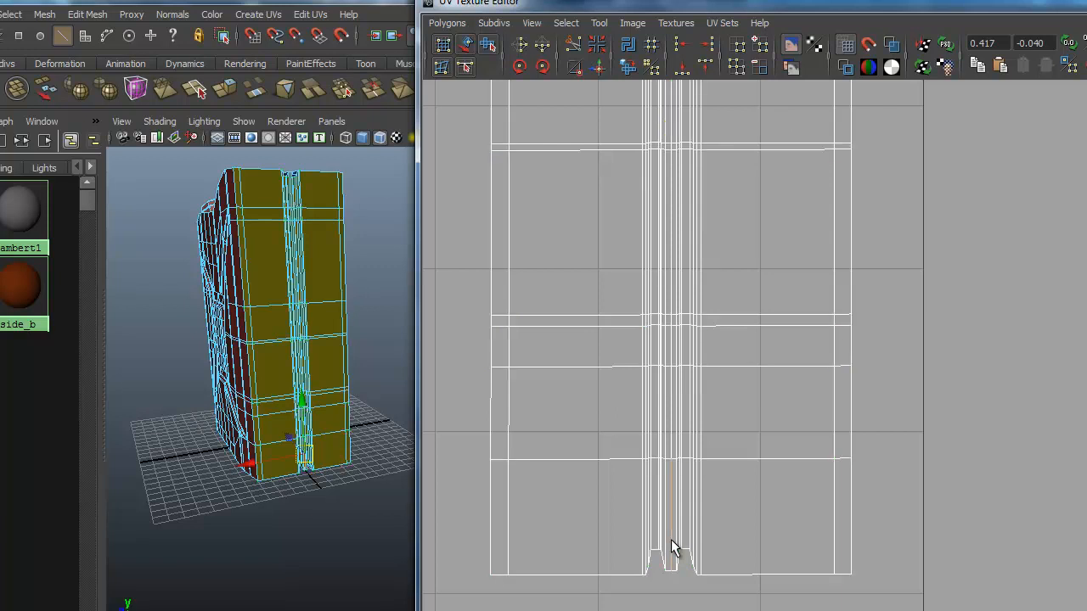
left_click(671, 444, "shift")
left_click(671, 343, "shift")
left_click(671, 318, "shift")
left_click(670, 296, "shift")
middle_click_drag(723, 260, 723, 499, "alt")
scroll(727, 476, "up", 2)
middle_click_drag(735, 423, 861, 425, "alt")
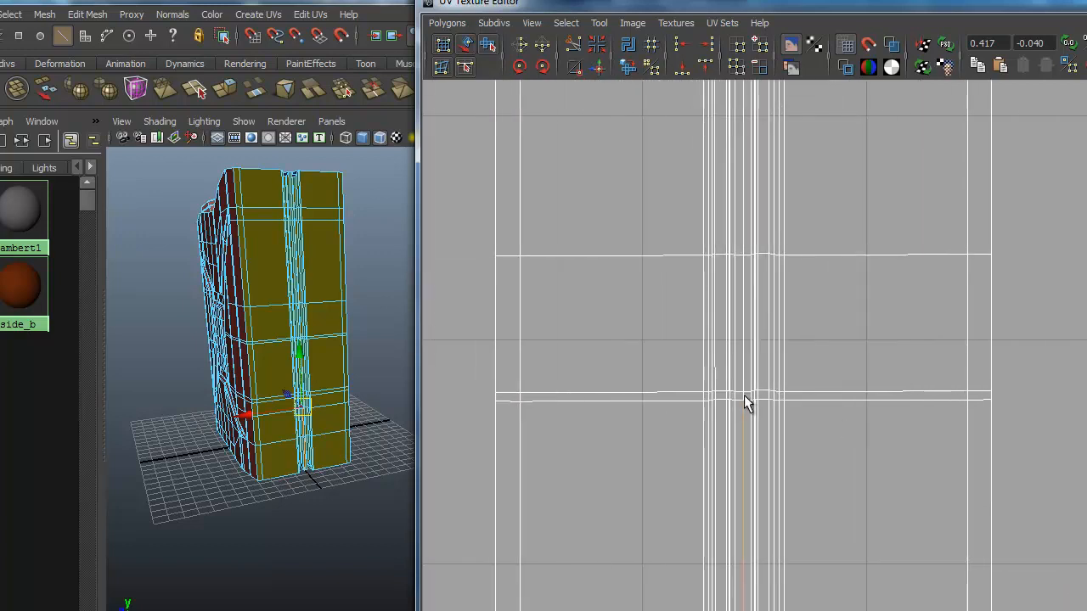
left_click(743, 368, "shift")
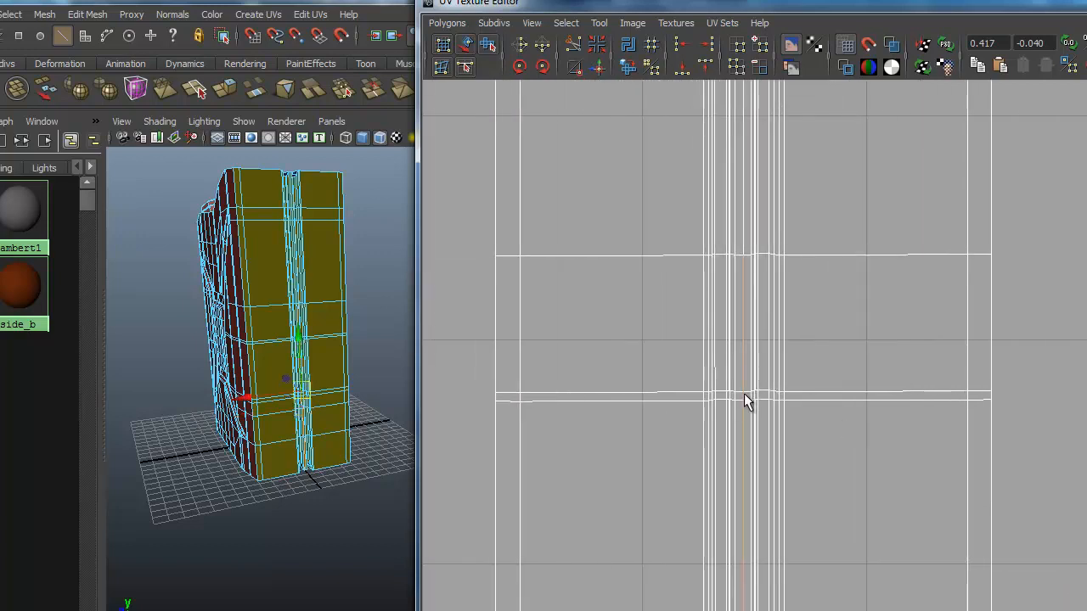
left_click(742, 242, "shift")
middle_click_drag(798, 237, 801, 548, "alt")
middle_click_drag(798, 298, 737, 452, "alt")
left_click(721, 418, "shift")
left_click(721, 355, "shift")
Cut the back shell's UVs along the selected centre edges and move the half with the right-hand panel aside
right_click_drag(729, 356, 458, 470, "alt")
right_click_drag(832, 492, 722, 553, "alt")
middle_click_drag(850, 593, 844, 468, "alt")
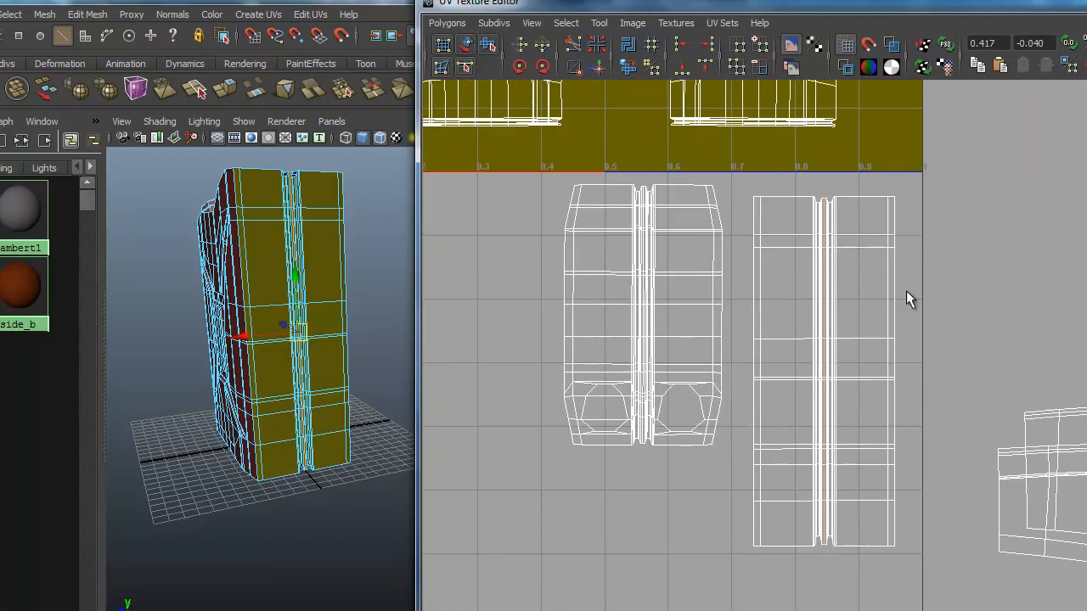
right_click_drag(886, 379, 946, 354)
left_click(887, 378)
left_click_drag(867, 378, 893, 379)
Select an edge on the side_a shell's inner border to identify which back half shares it
right_click_drag(892, 379, 716, 425, "alt")
middle_click_drag(716, 425, 734, 439, "alt")
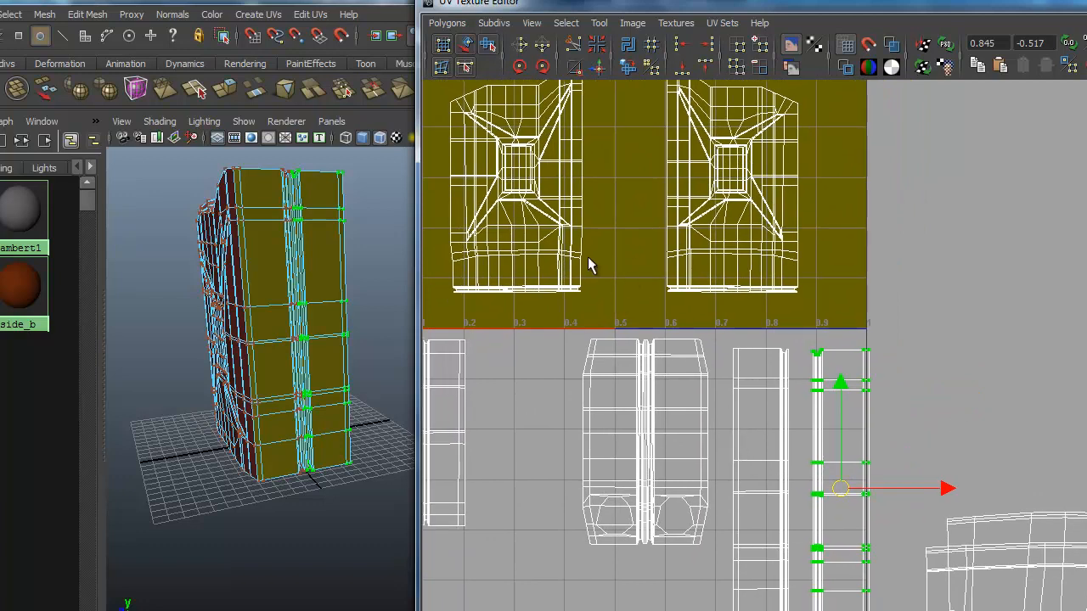
right_click_drag(583, 245, 586, 197)
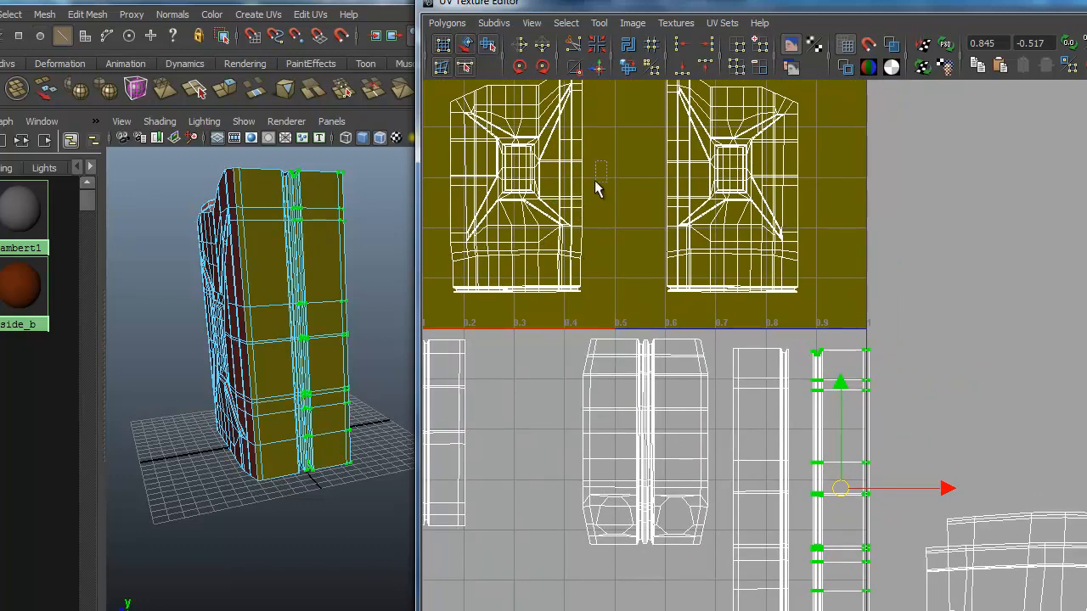
left_click_drag(578, 230, 580, 232)
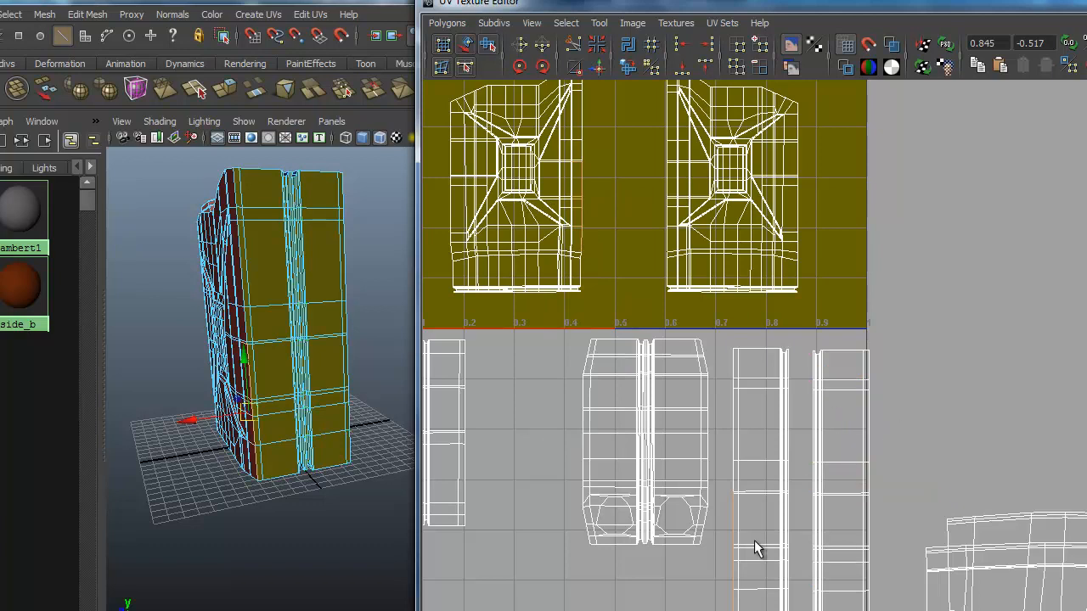
middle_click_drag(775, 460, 777, 377, "alt")
Move the matching back half into the gap beside the side_a shell and scale it to about the shell's height
right_click_drag(786, 401, 850, 384)
left_click(788, 411)
left_click_drag(764, 407, 622, 121)
middle_click_drag(621, 121, 641, 259, "alt")
left_click_drag(641, 259, 654, 237)
key("r")
key("w")
right_click_drag(551, 283, 692, 284, "alt")
middle_click_drag(692, 284, 814, 349, "alt")
Select the border edges shared by the side_a shell and its back half, deselect the stray edges, and move and sew them together
right_click_drag(682, 128, 683, 94)
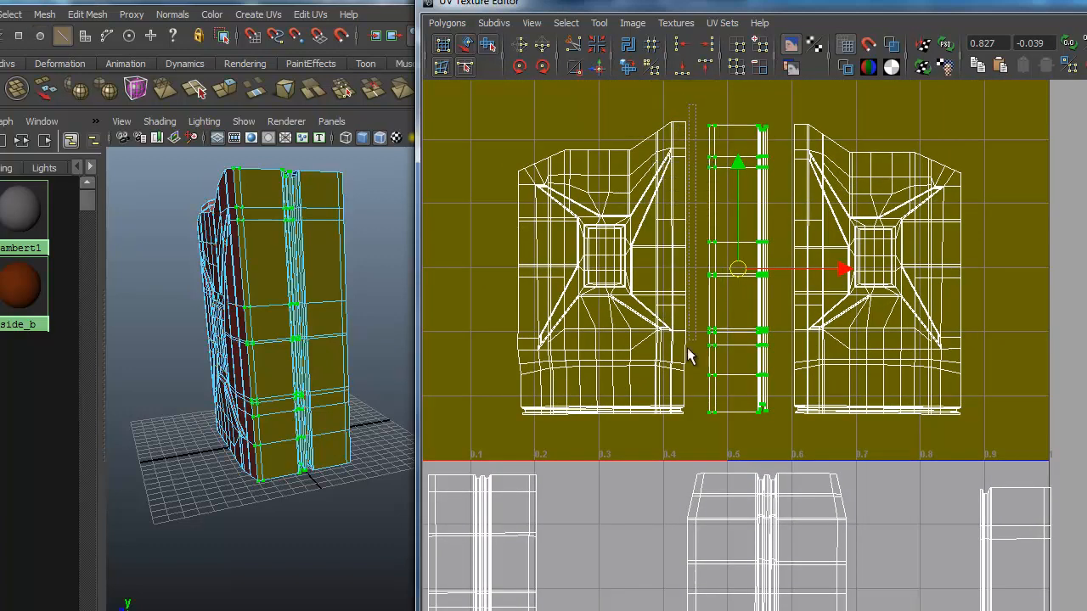
double_click(682, 410)
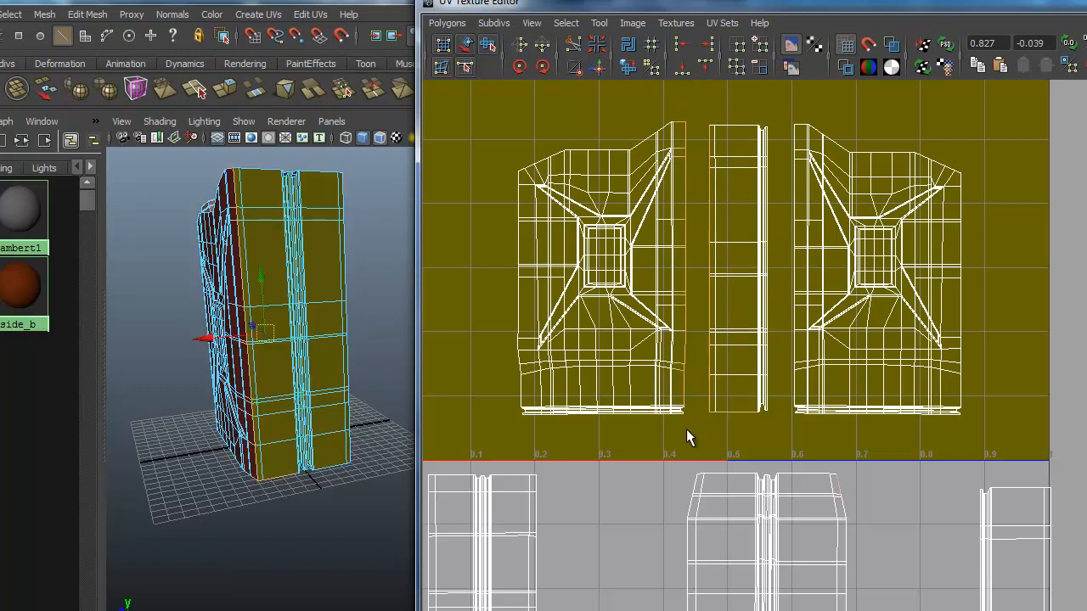
scroll(711, 429, "up", 5)
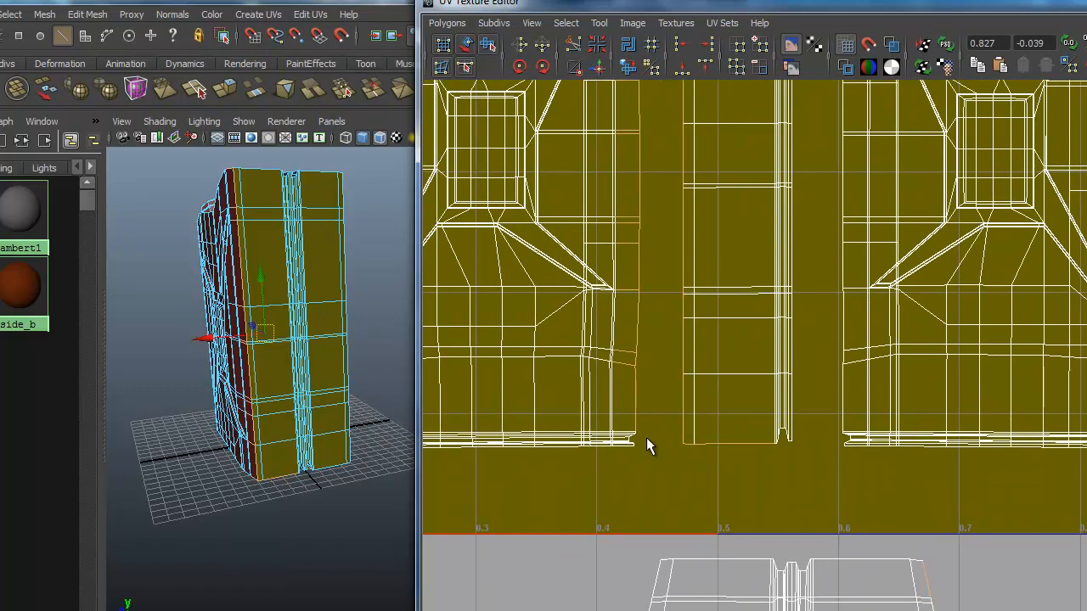
left_click_drag(724, 446, 723, 456)
middle_click_drag(641, 306, 654, 472, "alt")
middle_click_drag(660, 279, 648, 448, "alt")
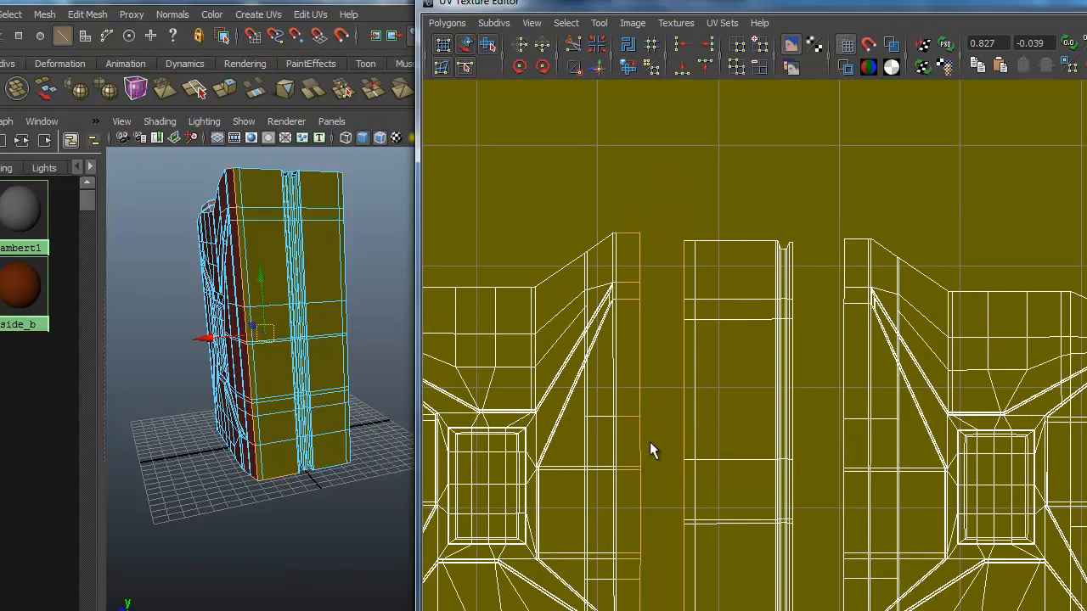
left_click_drag(606, 232, 628, 456, "ctrl")
middle_click_drag(667, 479, 646, 217, "alt")
left_click_drag(734, 484, 738, 531, "ctrl")
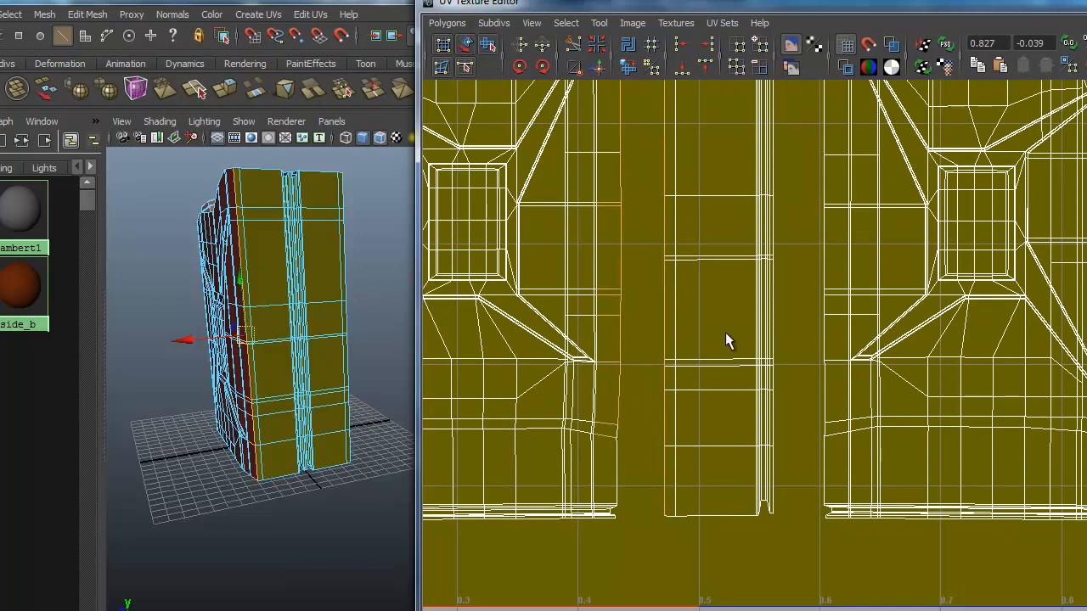
mouse_move(686, 249)
middle_mouse_down("alt")
mouse_move(688, 413)
mouse_move(678, 235)
middle_mouse_up("alt")
scroll(591, 331, "down", 1)
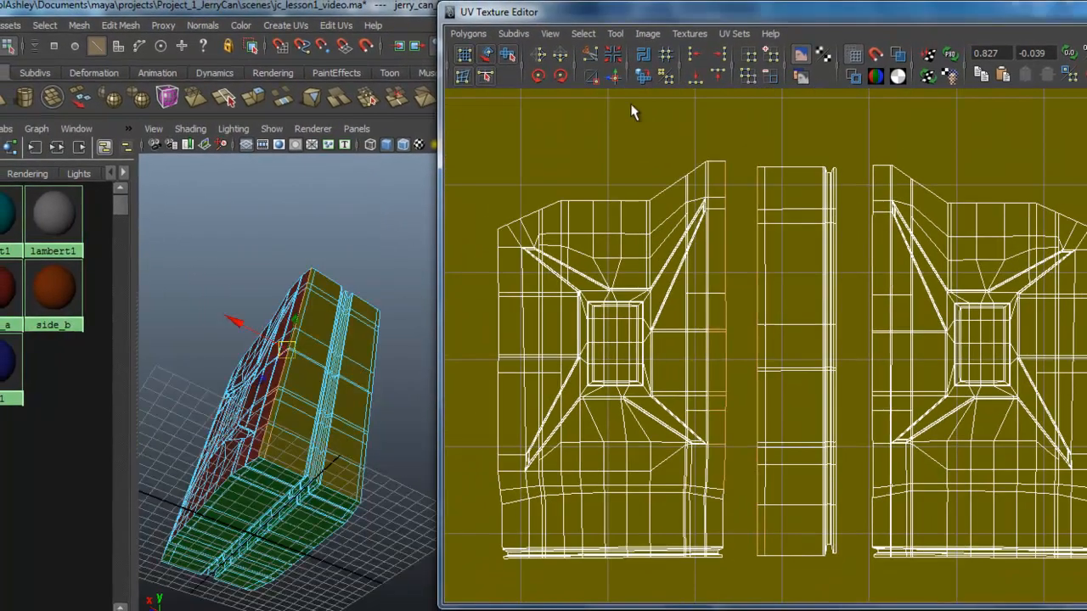
left_click(615, 78)
right_click_drag(832, 430, 718, 415, "alt")
middle_click_drag(777, 423, 706, 369, "alt")
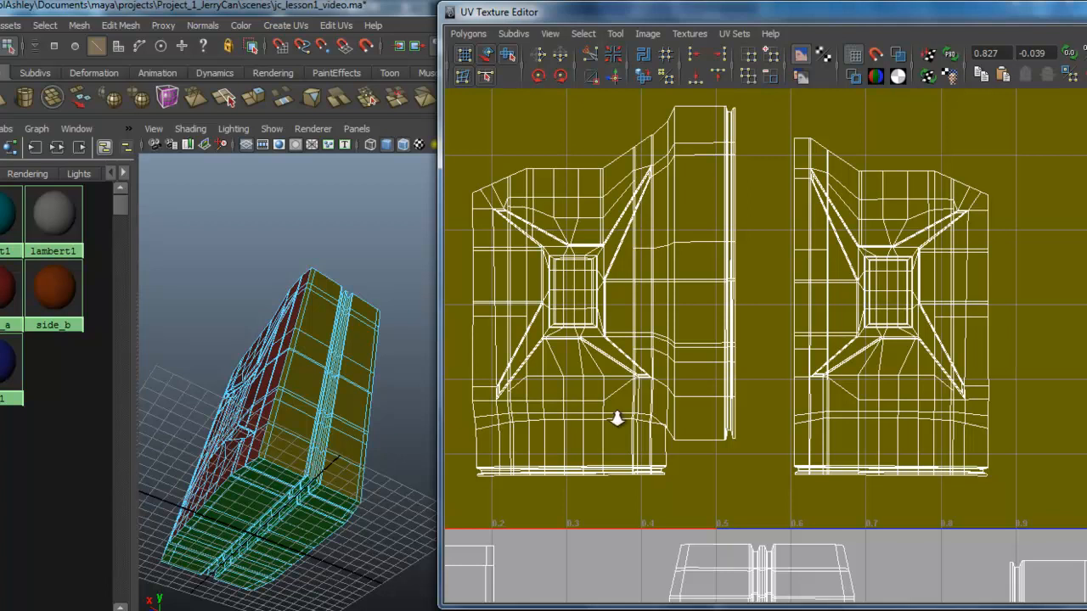
Move the UV near the lower end of the seam between the side_a shell and its back half slightly downward
right_click_drag(617, 418, 785, 409, "alt")
right_click_drag(548, 455, 711, 437, "alt")
middle_click_drag(559, 464, 783, 385, "alt")
right_click_drag(700, 424, 779, 417, "alt")
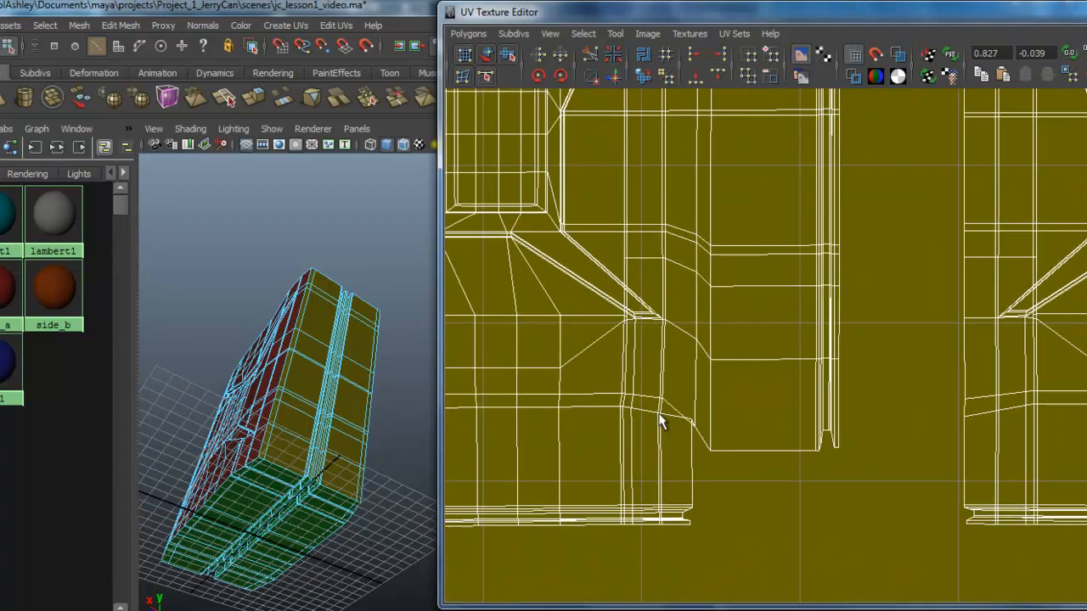
right_click_drag(690, 420, 733, 425)
left_click(691, 420)
left_click_drag(690, 420, 689, 437)
Nudge the UV at the upper tip of the side_a shell's diagonal recess, near the back seam, slightly downward
middle_click_drag(744, 468, 738, 558, "alt")
middle_click_drag(746, 379, 756, 411, "alt")
right_click_drag(656, 414, 763, 437, "alt")
middle_click_drag(616, 444, 810, 347, "alt")
right_click_drag(594, 413, 925, 409, "alt")
middle_click_drag(655, 436, 799, 396, "alt")
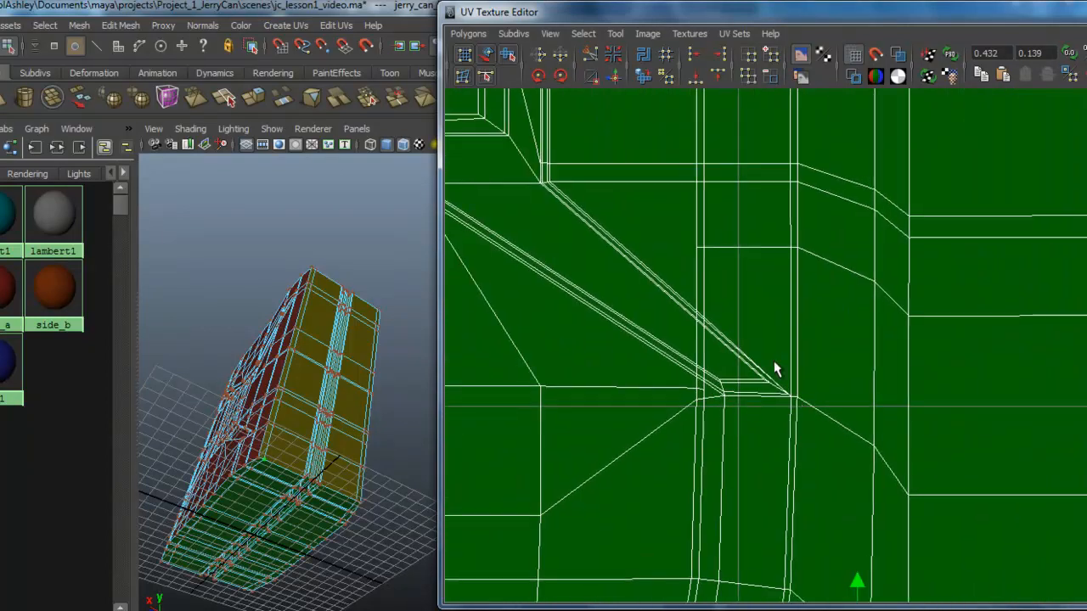
middle_click_drag(725, 395, 708, 594, "alt")
middle_click_drag(746, 234, 718, 530, "alt")
middle_click_drag(749, 123, 692, 601, "alt")
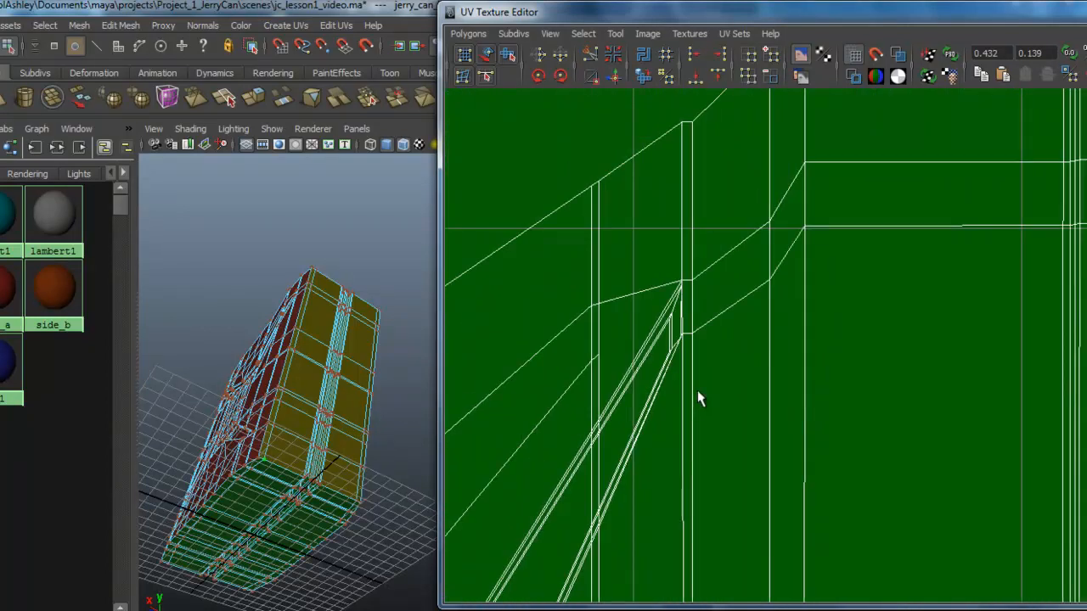
middle_click_drag(700, 399, 680, 451, "alt")
middle_click_drag(711, 369, 691, 330, "alt")
mouse_move(732, 285)
middle_mouse_down("alt")
mouse_move(691, 444)
mouse_move(723, 270)
middle_mouse_up("alt")
left_click(637, 367)
left_click_drag(633, 370, 637, 374)
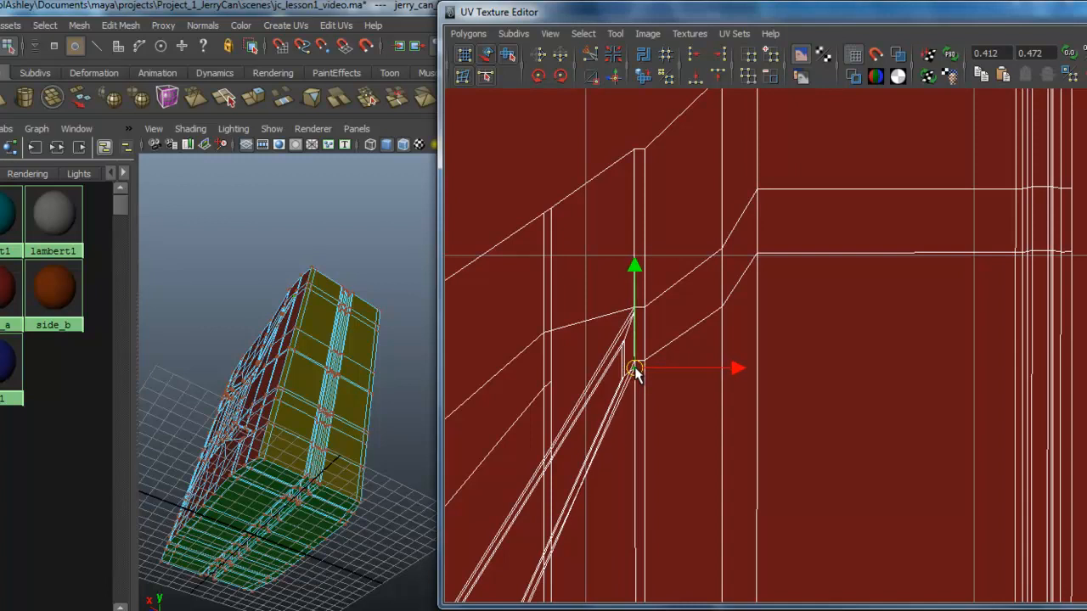
Select all UVs of the remaining back half and move it into the space beside the side_b shell
right_click_drag(739, 442, 640, 470, "alt")
middle_click_drag(642, 473, 673, 255, "alt")
right_click_drag(737, 445, 658, 454, "alt")
middle_click_drag(782, 384, 663, 357, "alt")
right_click_drag(629, 370, 509, 386, "alt")
right_click_drag(769, 383, 714, 391, "alt")
middle_click_drag(790, 401, 634, 294, "alt")
right_click_drag(798, 436, 611, 408, "alt")
middle_click_drag(770, 414, 637, 371, "alt")
right_click_drag(762, 387, 693, 390, "alt")
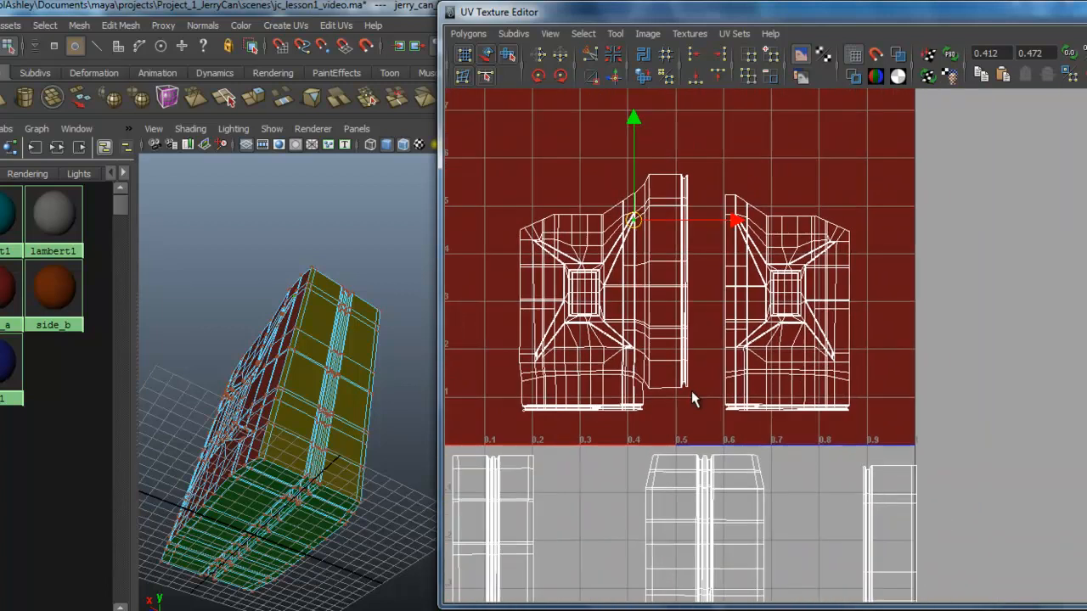
middle_click_drag(710, 302, 685, 293, "alt")
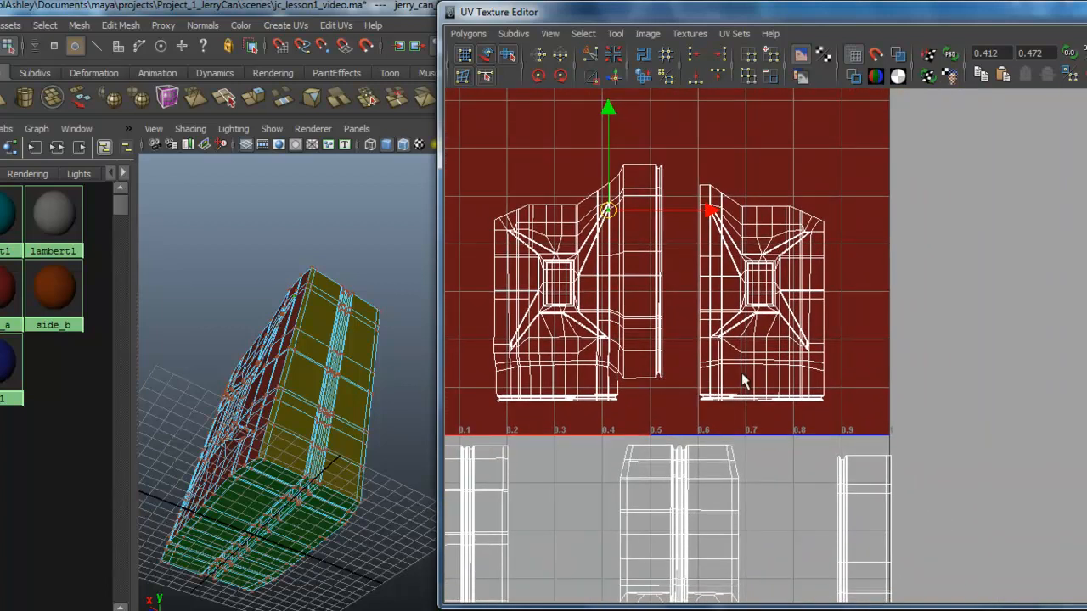
middle_click_drag(786, 485, 854, 400, "alt")
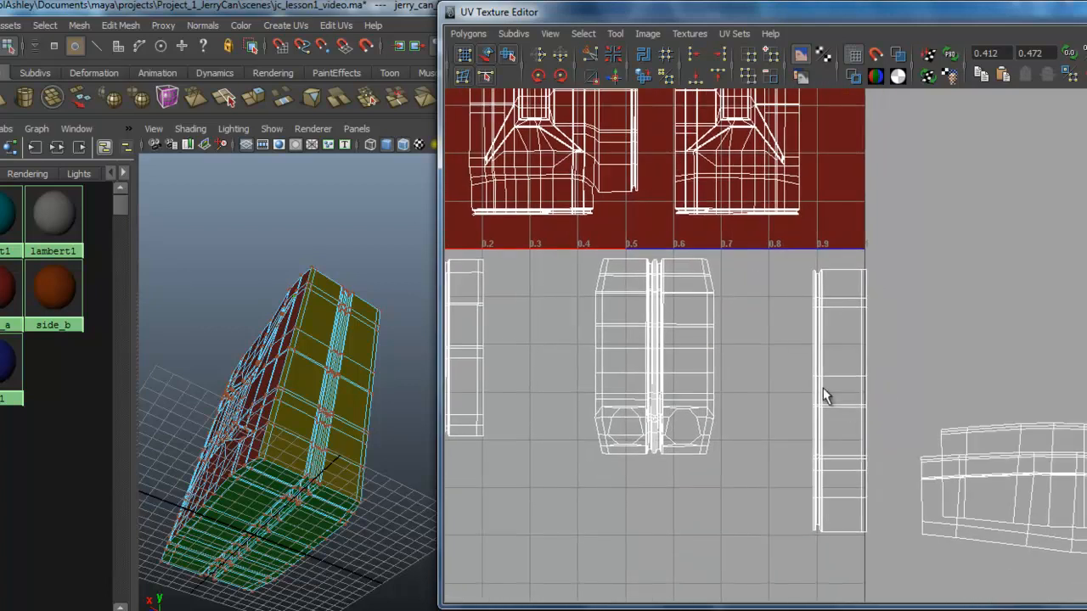
left_click_drag(834, 395, 653, 176)
middle_click_drag(671, 204, 671, 412, "alt")
left_click_drag(654, 383, 668, 313)
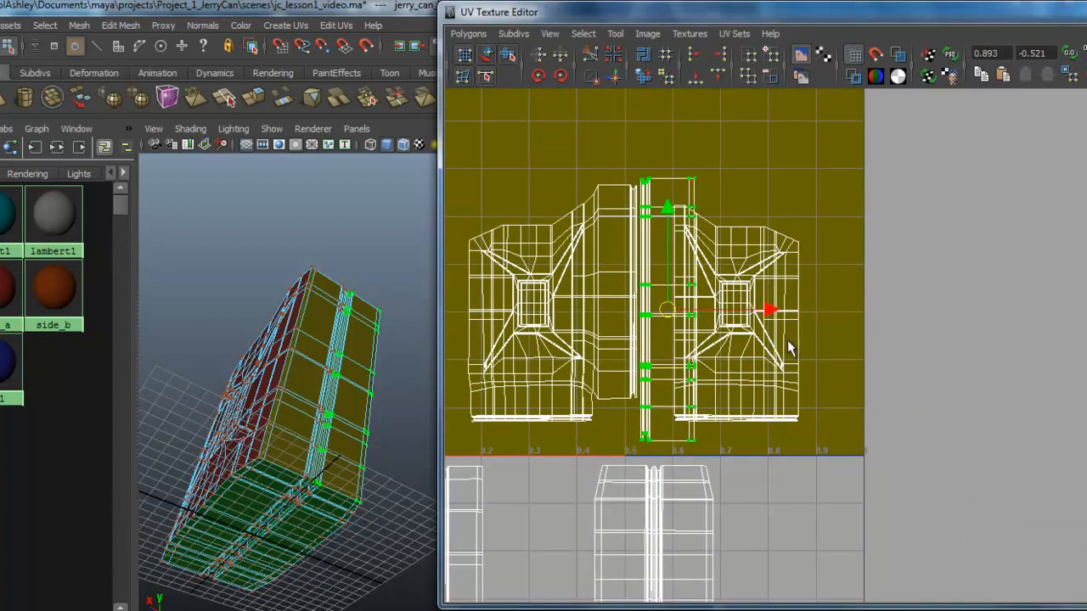
Scale the remaining back half down in height and width and shift it towards the gap between the side shells
key("r")
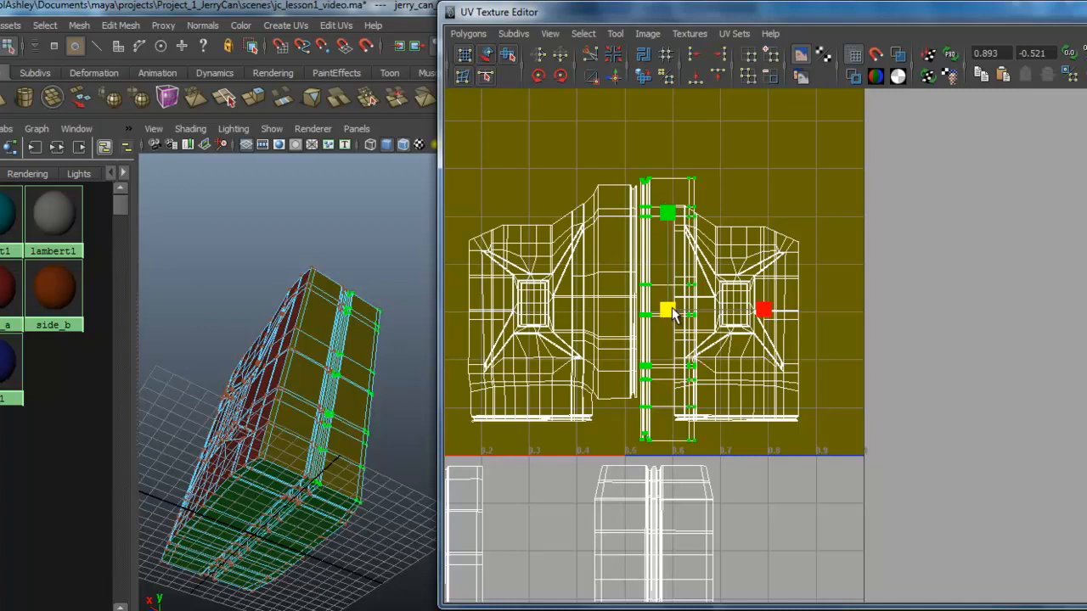
left_click_drag(665, 222, 670, 241)
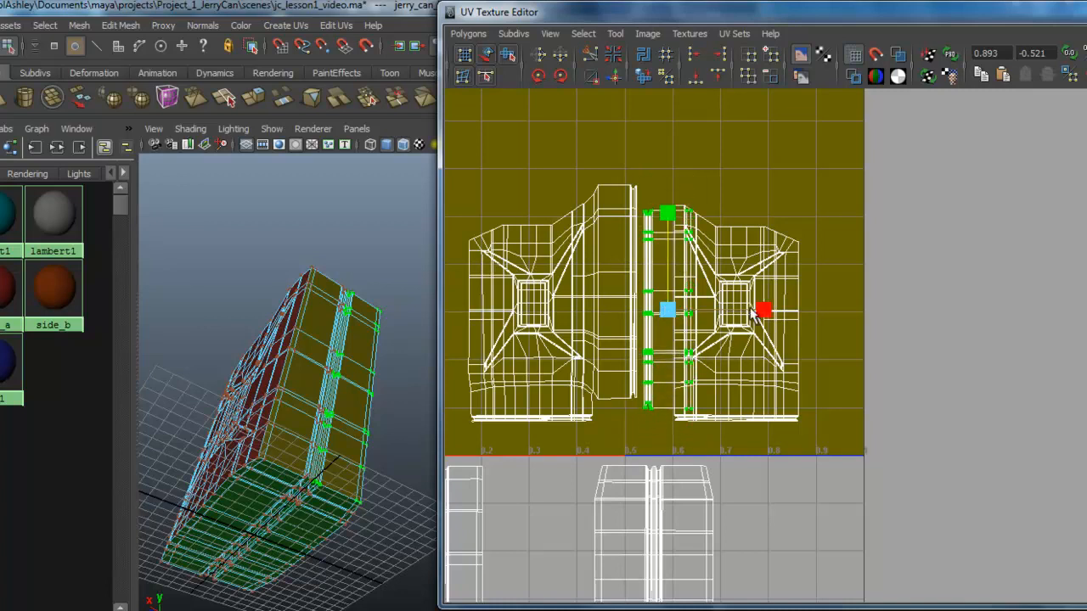
left_click_drag(765, 311, 752, 315)
key("e")
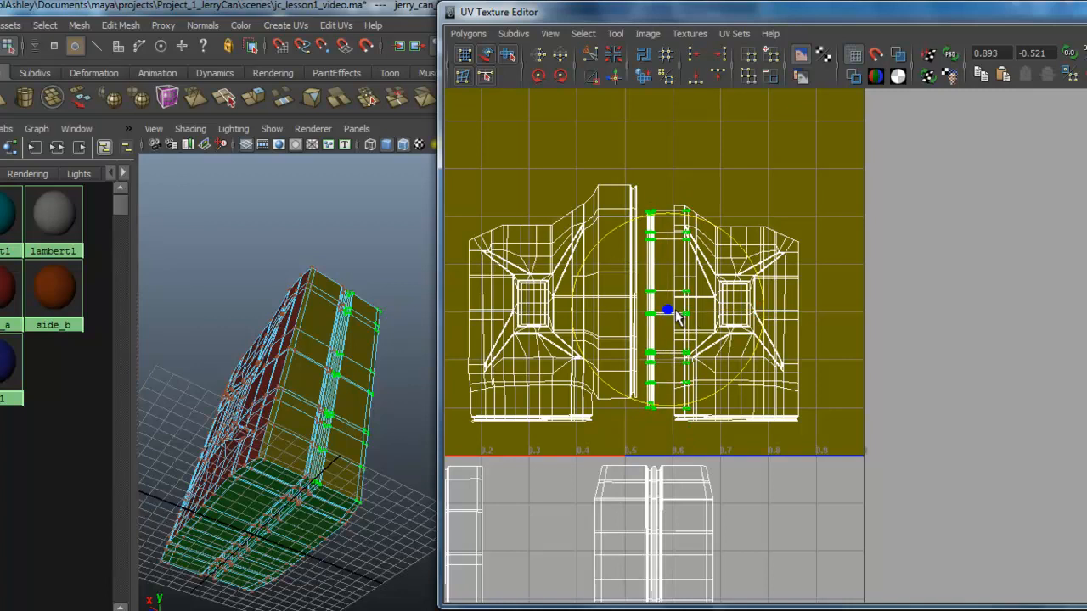
key("w")
left_click_drag(664, 287, 661, 287)
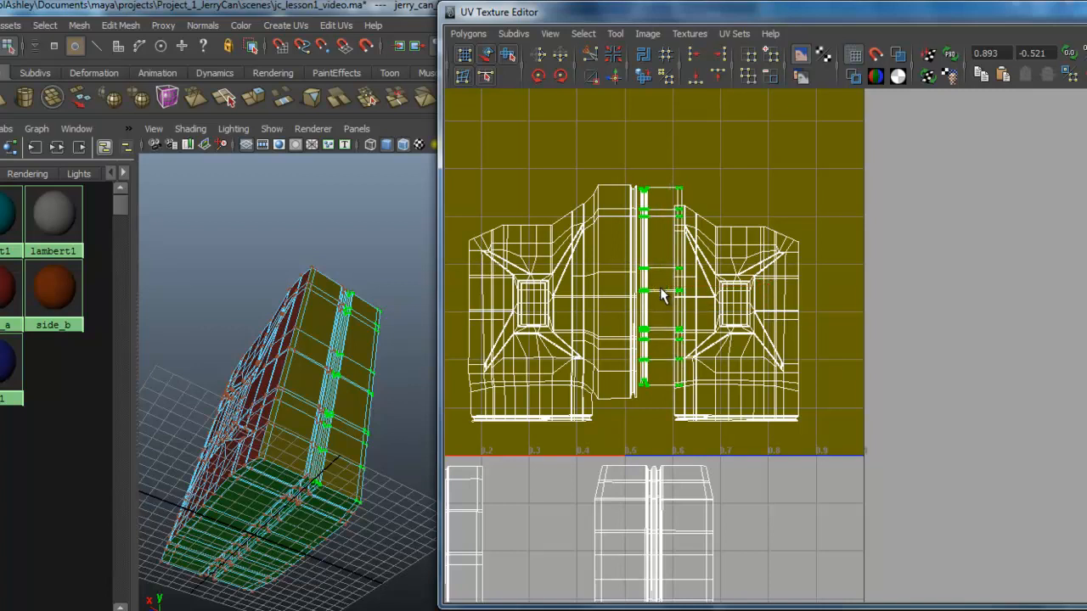
Scale the remaining back half until its horizontal lines match the side_b shell's, and align it flush against that shell's inner border
key("r")
mouse_move(660, 287)
left_mouse_down()
mouse_move(648, 293)
mouse_move(659, 297)
left_mouse_up()
key("w")
left_click_drag(656, 189, 659, 193)
left_click_drag(763, 292, 751, 293)
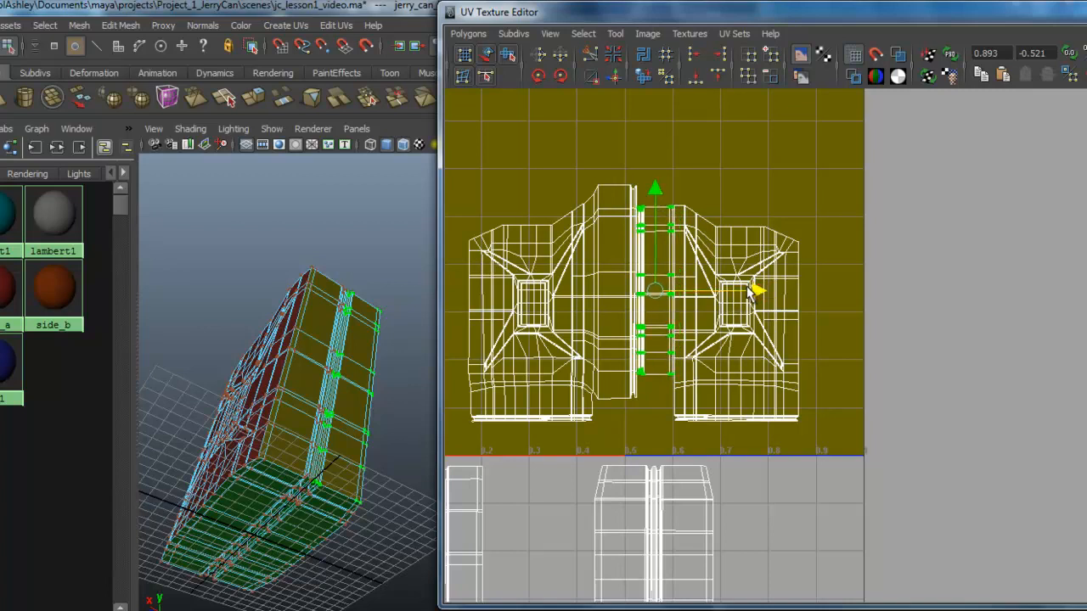
key("r")
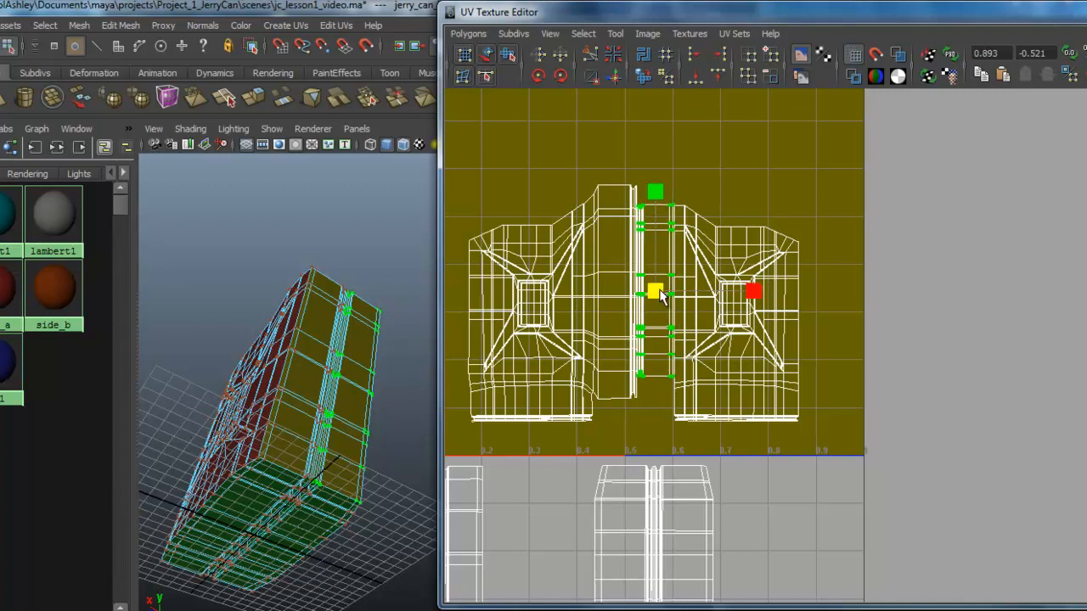
left_click_drag(656, 193, 656, 196)
key("w")
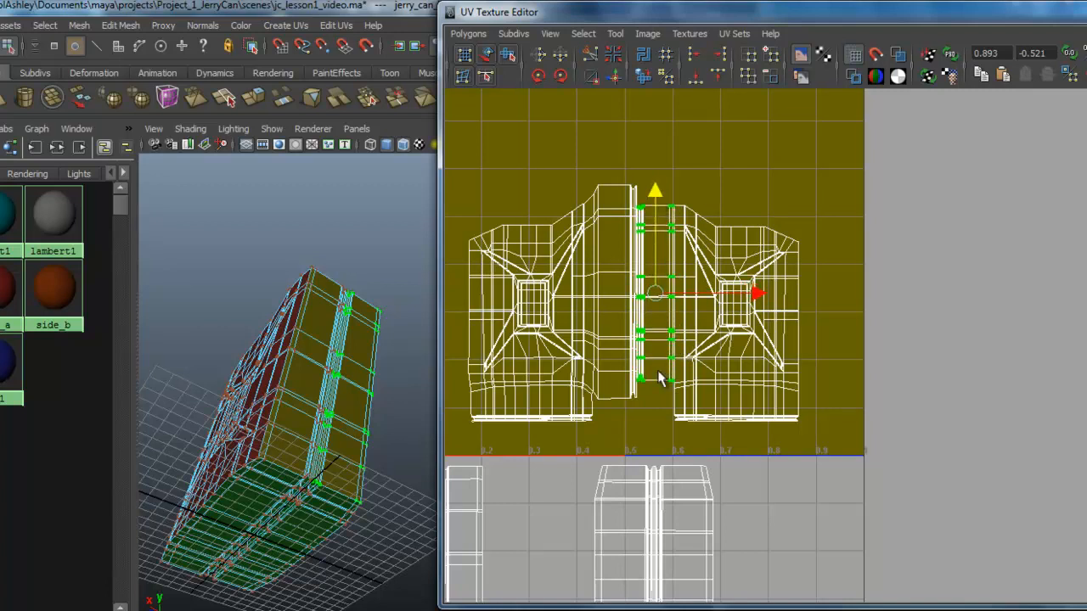
right_click_drag(627, 444, 964, 429, "alt")
middle_click_drag(629, 384, 722, 383, "alt")
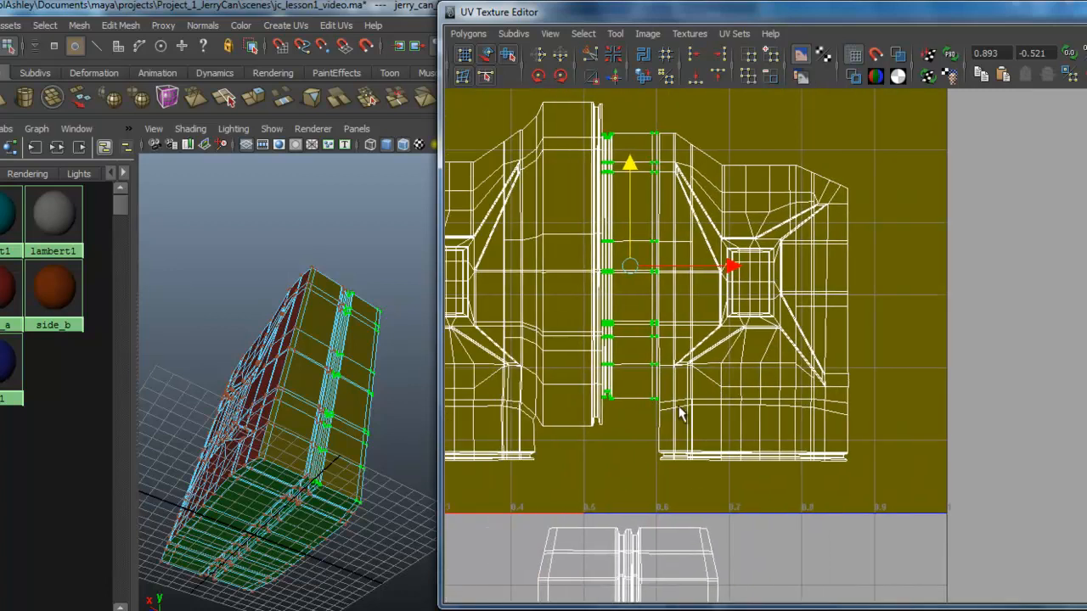
middle_click_drag(658, 408, 707, 411, "alt")
left_click_drag(719, 281, 722, 282)
Select all UVs of the side_b shell and move the shell sideways, leaving a gap beside the remaining back half
middle_click_drag(649, 470, 606, 457, "alt")
mouse_move(802, 292)
right_mouse_down()
mouse_move(828, 289)
mouse_move(781, 286)
right_mouse_up()
left_click(802, 292)
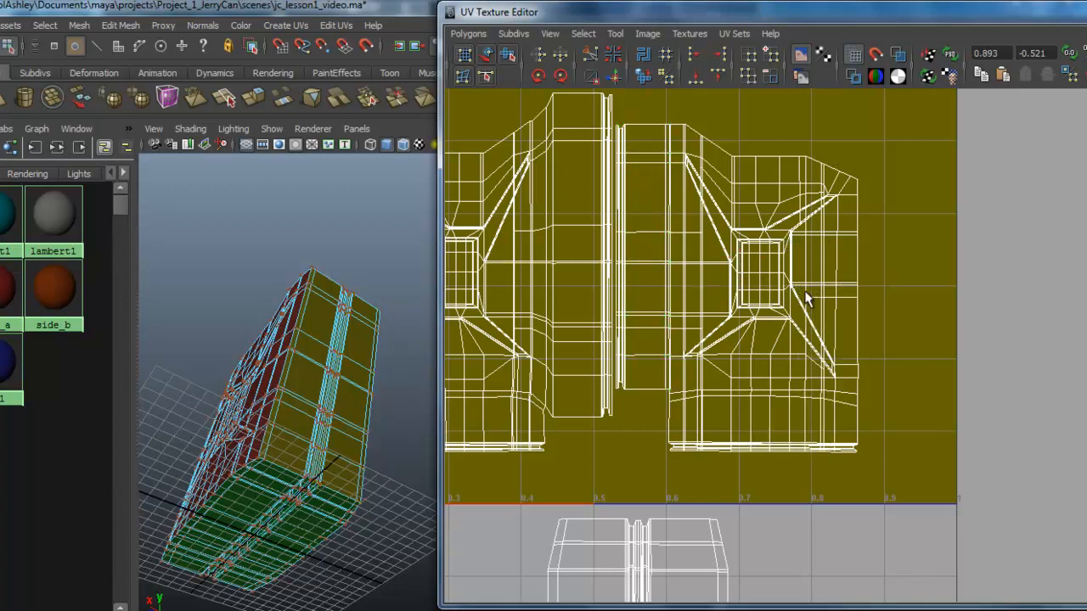
left_click(809, 289)
right_click_drag(800, 286, 820, 284)
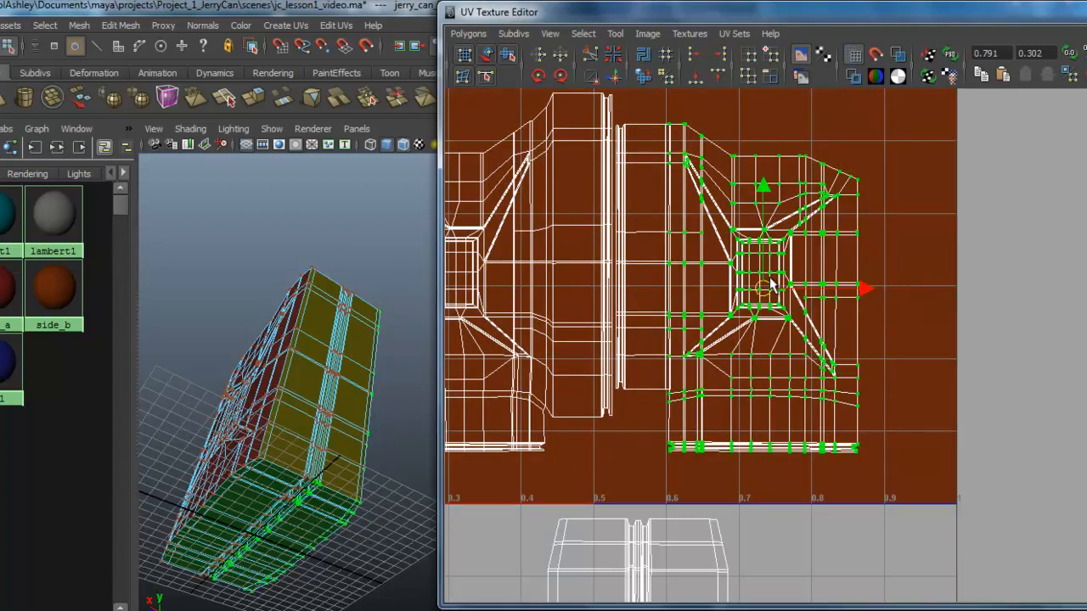
left_click_drag(765, 290, 790, 290)
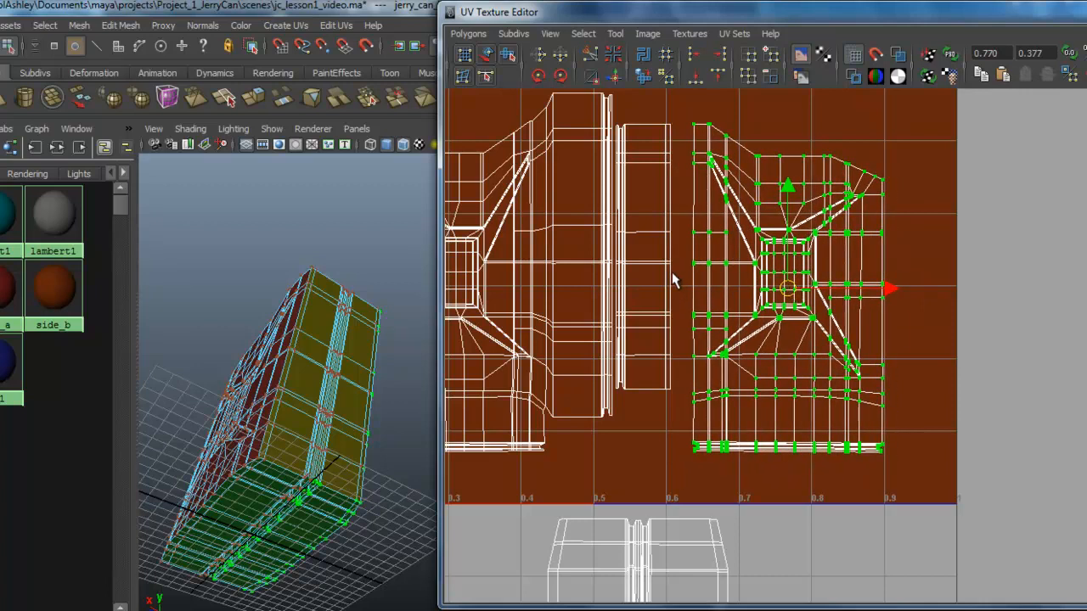
Select the side_b shell's inner border edges, leaving out those at its lower end, and sew the remaining back half onto them
right_click_drag(690, 156, 690, 119)
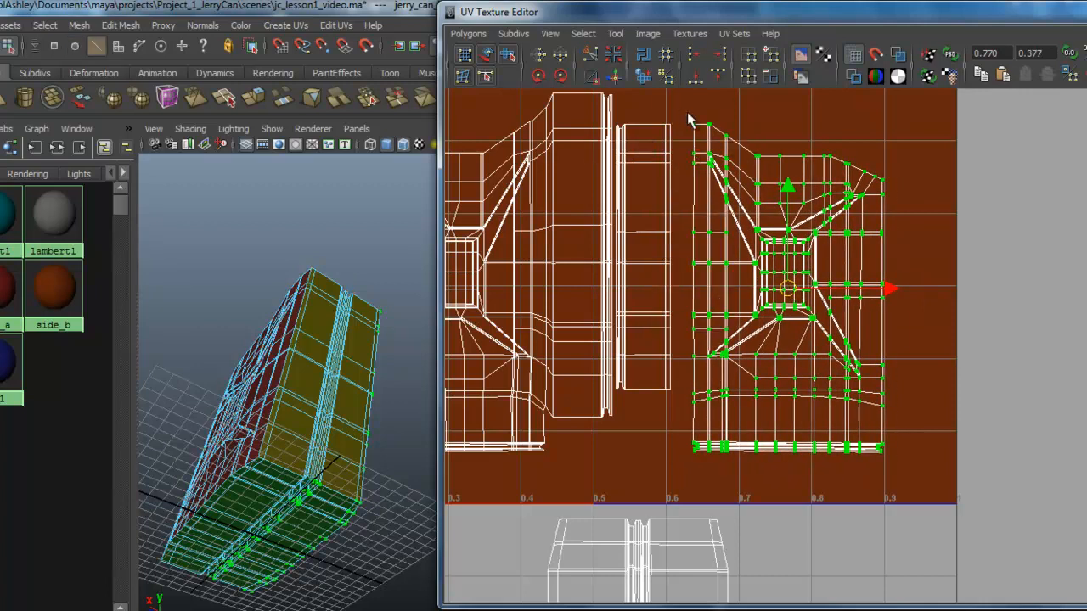
left_click_drag(682, 136, 701, 405)
scroll(844, 450, "up", 3)
scroll(740, 447, "up", 4)
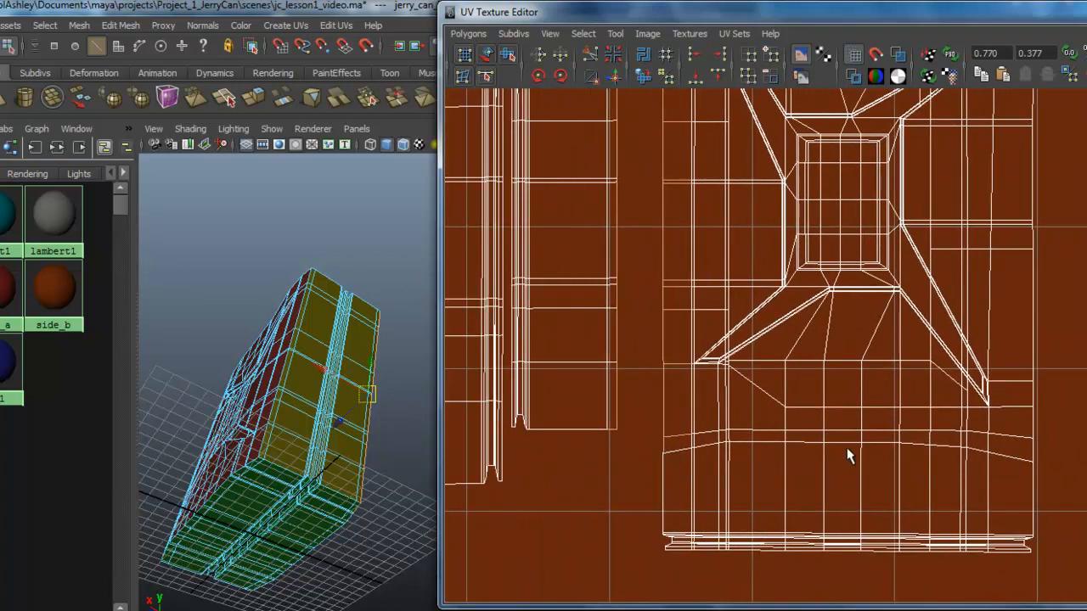
left_click_drag(661, 442, 689, 448, "shift")
right_click_drag(845, 446, 527, 391, "alt")
right_click_drag(754, 366, 695, 172, "alt")
left_click(615, 76)
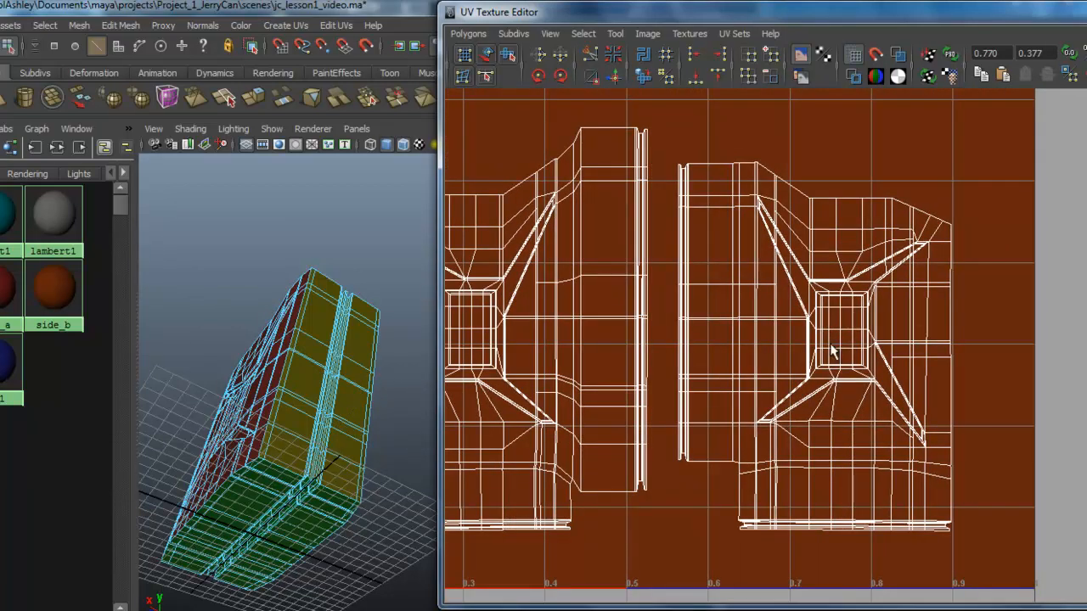
Scale the back half on the side_a shell in height to match the one on side_b, and move the side_b shell closer
middle_click_drag(828, 435, 827, 396, "alt")
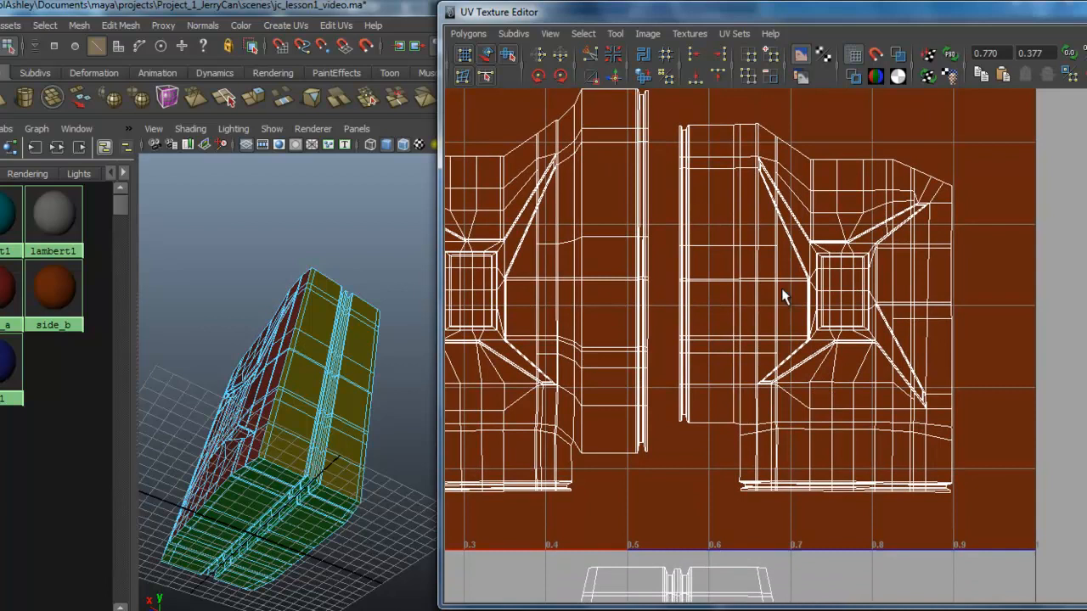
middle_click_drag(799, 296, 824, 352, "alt")
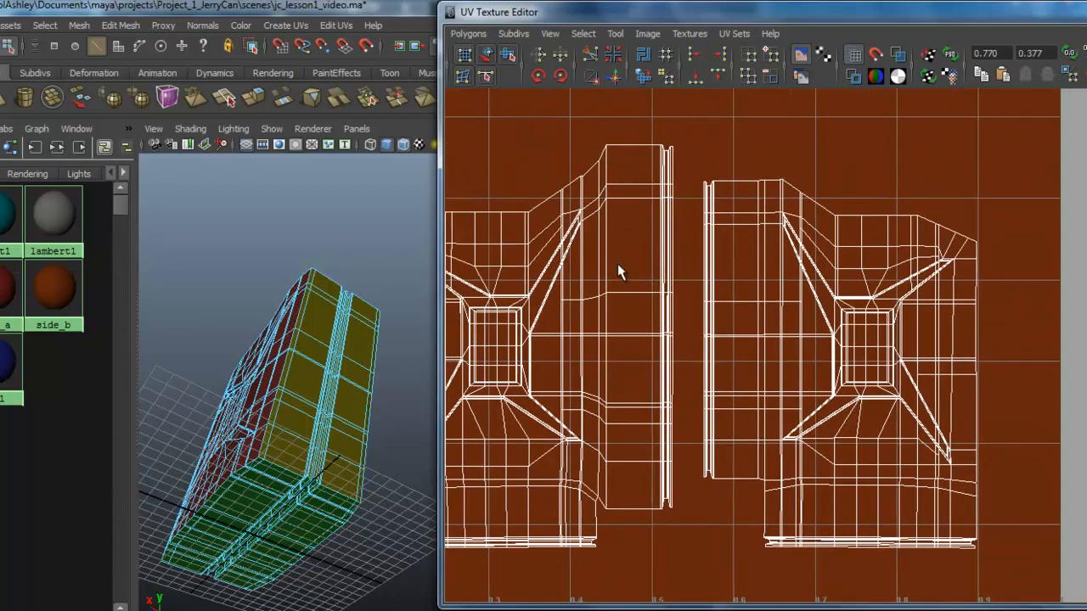
right_click_drag(666, 155, 706, 126)
left_click_drag(704, 125, 602, 517)
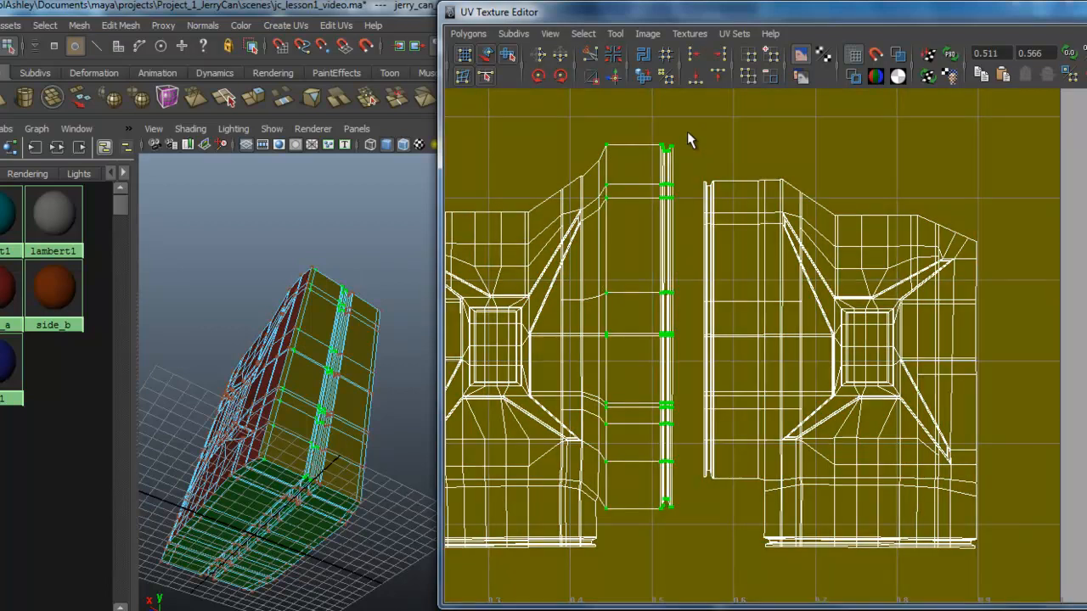
key("r")
left_click_drag(639, 231, 640, 239)
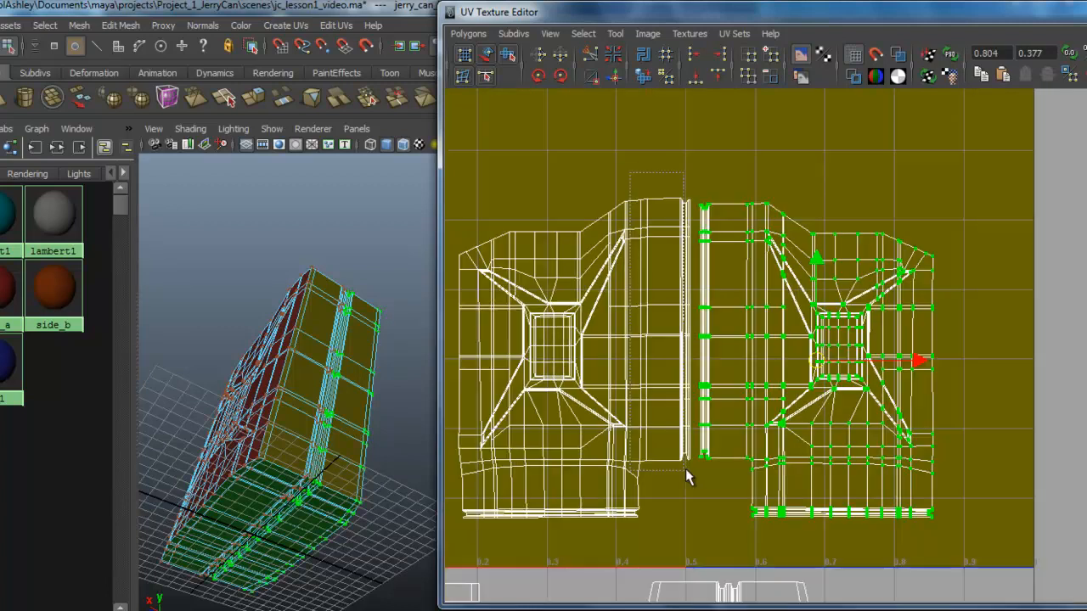
left_click_drag(685, 470, 693, 462)
key("r")
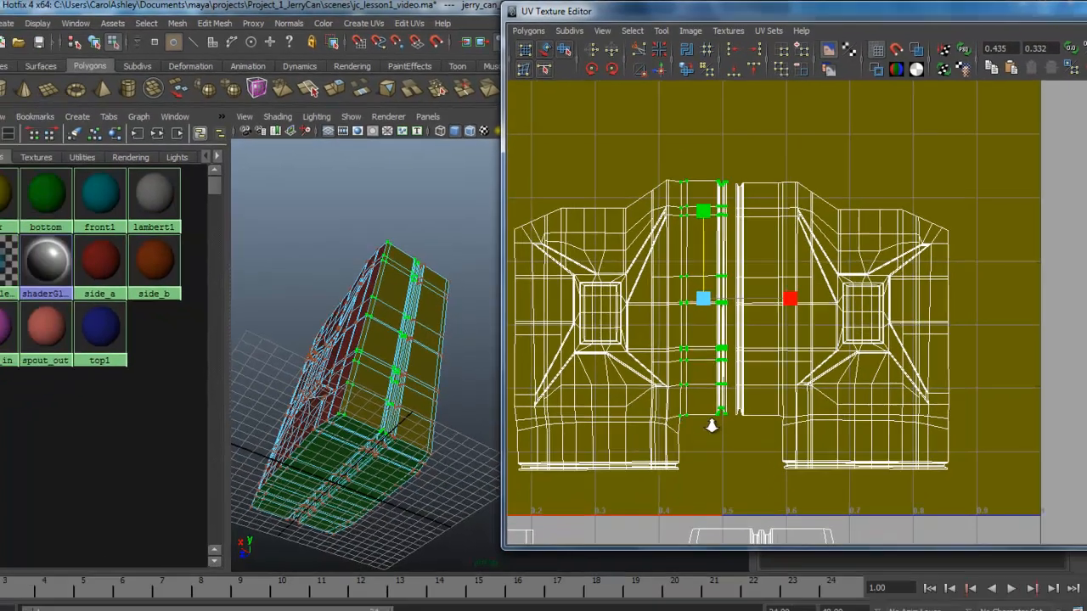
Turn the jerry can to its front side, select the whole front shell's UVs and stretch the shell in width
right_click_drag(672, 470, 679, 498, "alt")
middle_click_drag(679, 499, 790, 423, "alt")
right_click_drag(843, 356, 686, 368, "alt")
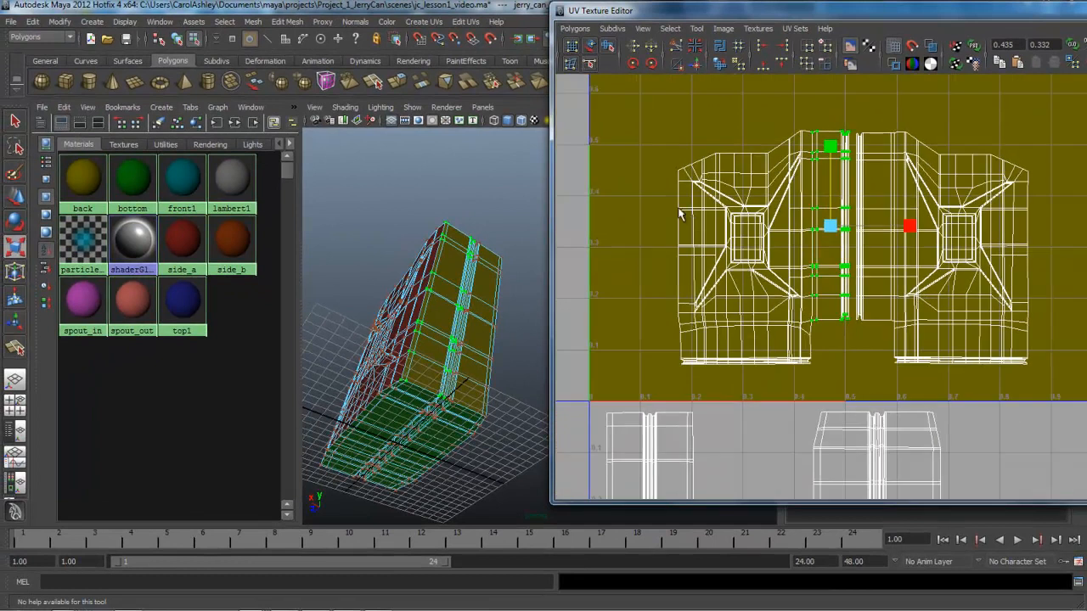
left_click_drag(431, 354, 413, 362, "alt")
middle_click_drag(430, 285, 529, 378, "alt")
right_click_drag(529, 379, 382, 332, "alt")
left_click_drag(402, 325, 429, 266, "alt")
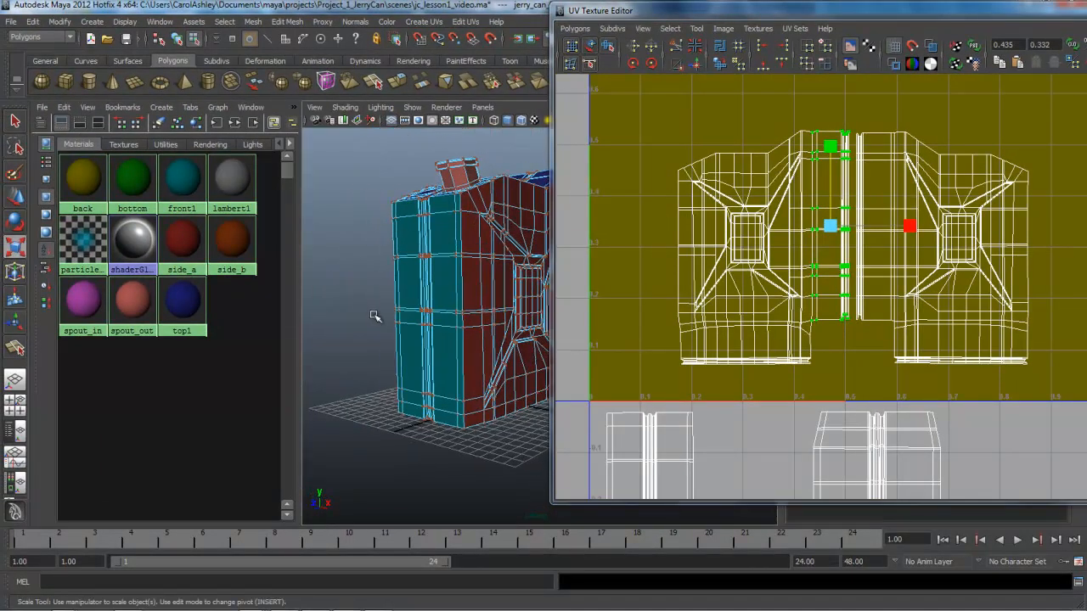
middle_click_drag(771, 444, 748, 359, "alt")
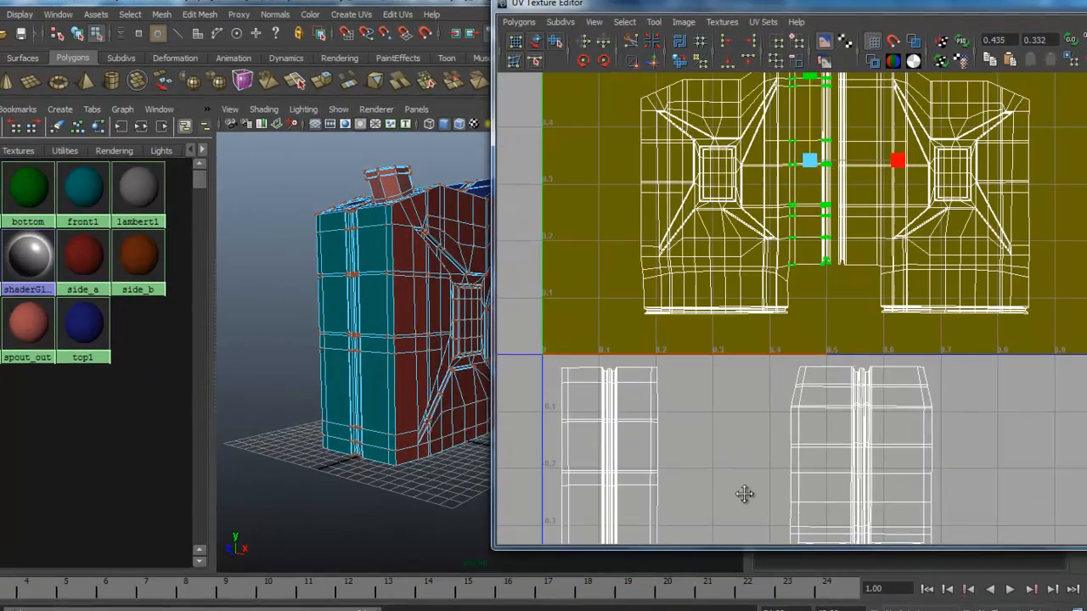
middle_click_drag(726, 511, 771, 373, "alt")
right_click_drag(771, 374, 756, 367, "alt")
left_click_drag(713, 484, 574, 241)
left_click_drag(637, 359, 691, 361)
Move the widened front shell slightly down and sideways, clear of the vertical zero line beneath the texture tile
middle_click_drag(726, 437, 729, 399, "alt")
key("w")
left_click_drag(642, 234, 660, 296)
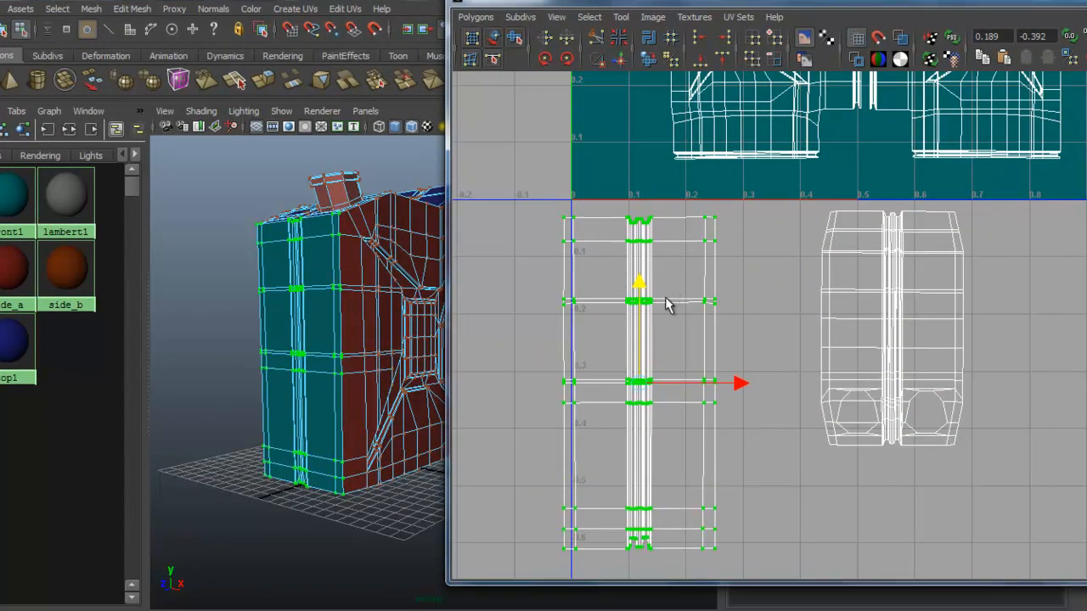
left_click_drag(740, 380, 760, 381)
Select the edges running along the centre groove in the lower part of the front shell
middle_click_drag(754, 429, 744, 351, "alt")
right_click_drag(744, 352, 812, 400, "alt")
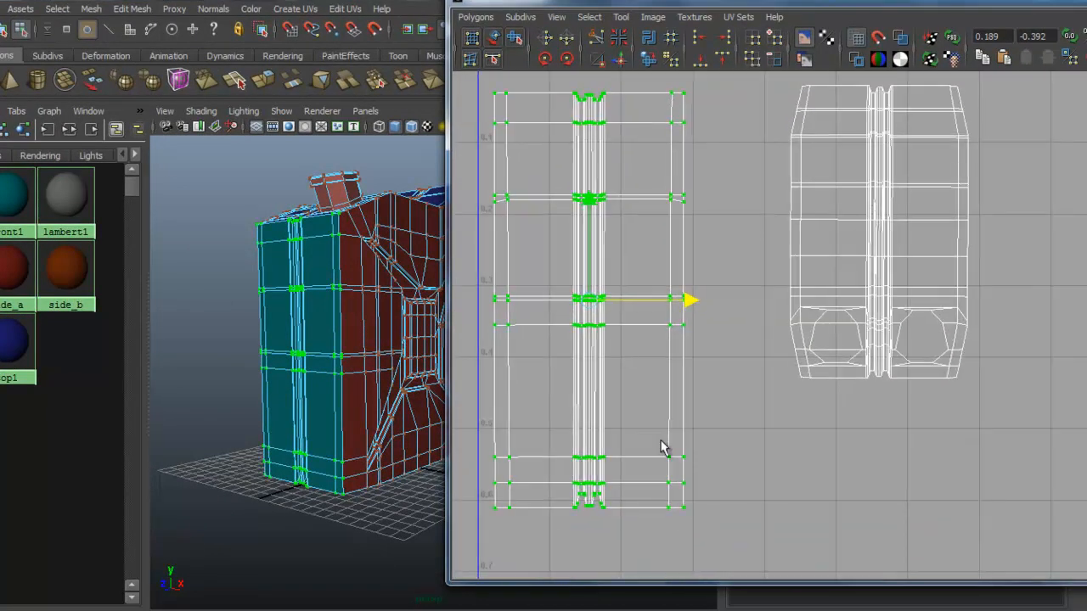
middle_click_drag(575, 458, 665, 413, "alt")
right_click_drag(665, 412, 690, 439, "alt")
middle_click_drag(619, 467, 697, 432, "alt")
right_click_drag(681, 433, 682, 387)
right_click_drag(661, 452, 826, 452, "alt")
middle_click_drag(677, 448, 740, 389, "alt")
left_click(686, 455)
left_click(689, 390)
left_click(685, 339)
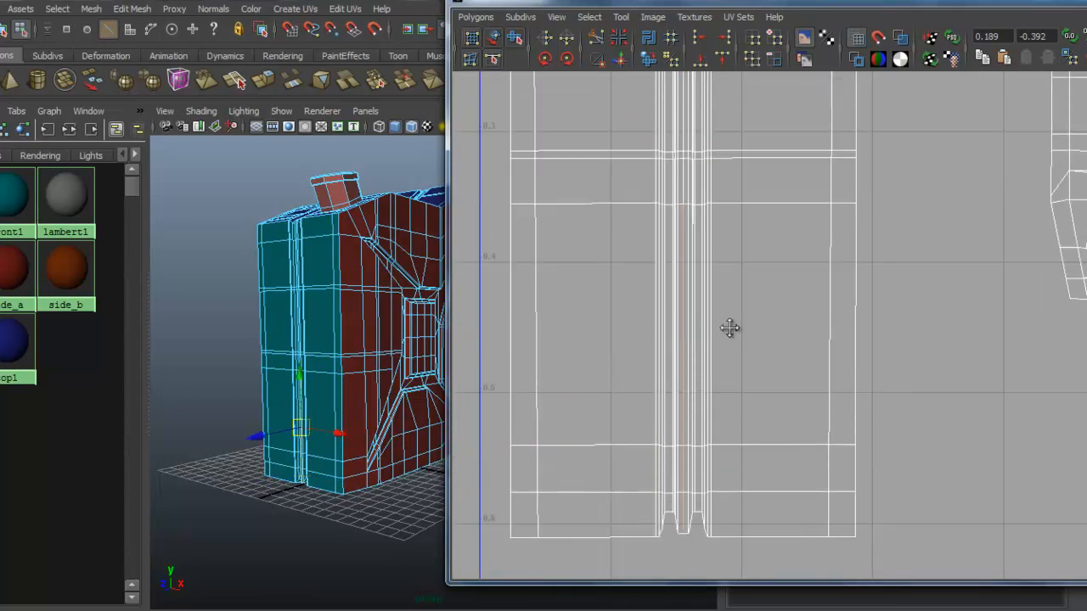
Extend the selection up the rest of the front shell's centre groove and cut the UVs along it
middle_click_drag(728, 286, 696, 417, "alt")
left_click(680, 369)
middle_click_drag(704, 357, 682, 387, "alt")
left_click(676, 378)
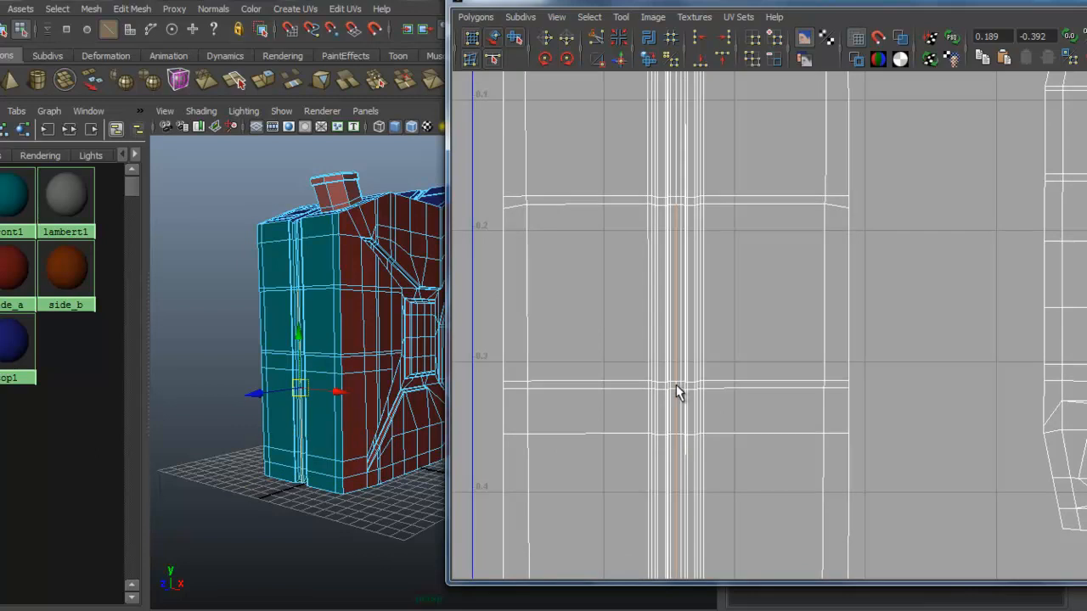
left_click(676, 186)
middle_click_drag(713, 182, 716, 469, "alt")
left_click(675, 339, "shift")
right_click_drag(836, 412, 484, 421, "alt")
middle_click_drag(770, 476, 711, 403, "alt")
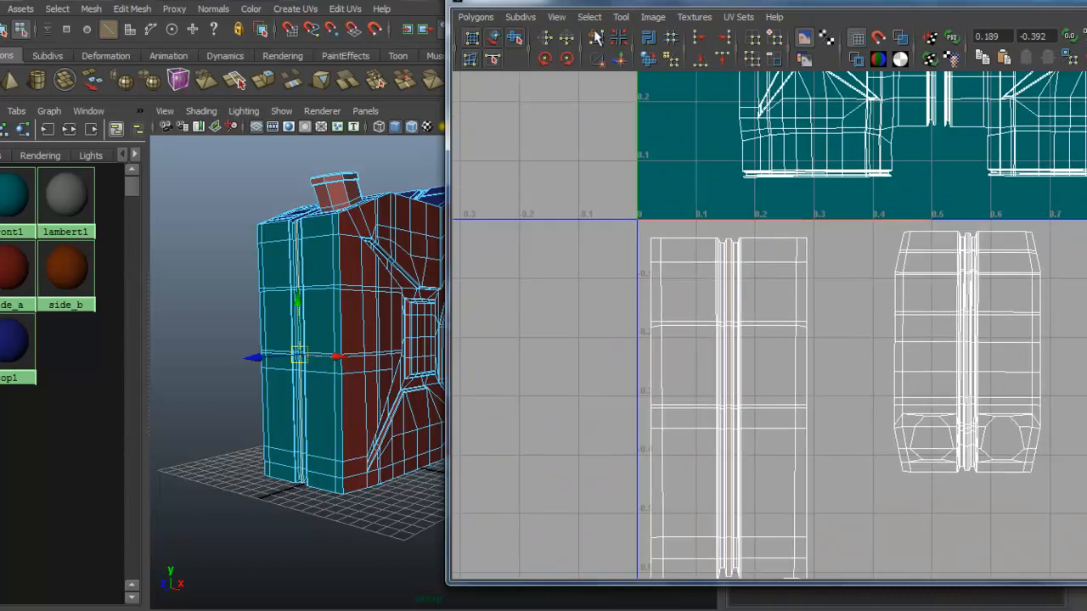
Select the front half farther from the zero line and move it away from the other half, leaving a narrow gap
right_click_drag(811, 427, 616, 435, "alt")
middle_click_drag(801, 454, 648, 451, "alt")
right_click_drag(709, 448, 606, 450, "alt")
middle_click_drag(671, 414, 626, 447, "alt")
right_click(645, 409)
right_click_drag(645, 409, 701, 392)
left_click(661, 409)
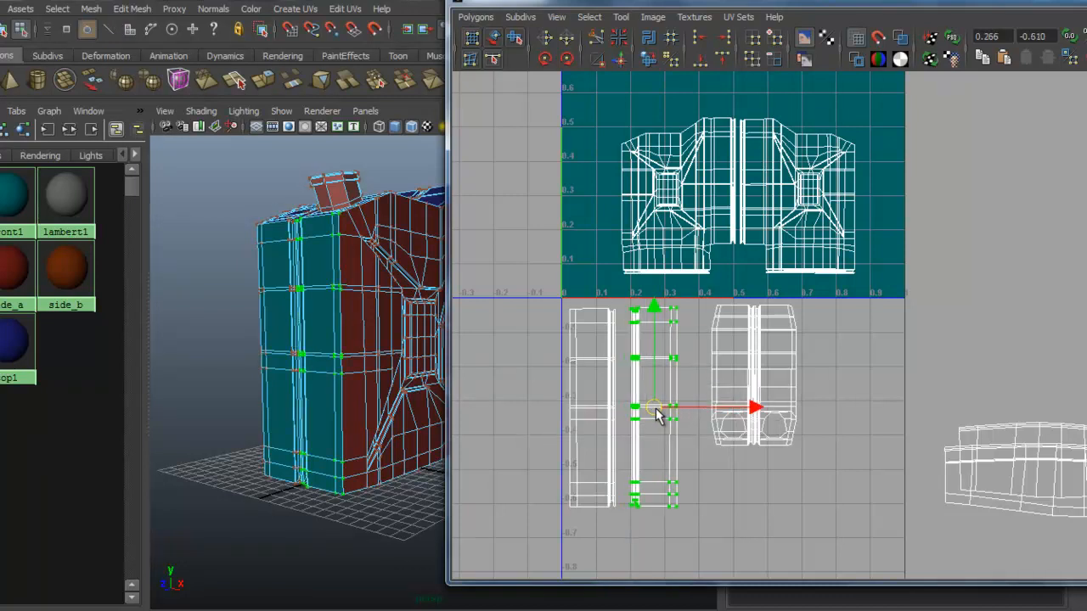
left_click_drag(659, 413, 651, 408)
Select both front halves, scale them down and move them up into the texture tile beside the side_a shell
left_click_drag(555, 303, 680, 515)
key("e")
key("w")
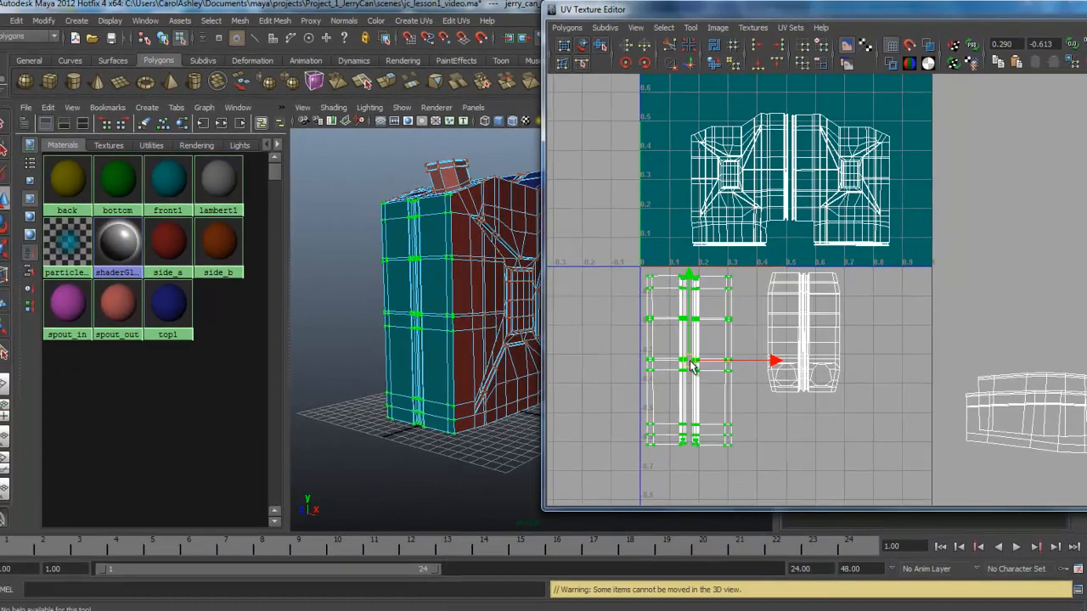
key("r")
left_click_drag(693, 366, 671, 189)
key("q")
key("w")
right_click_drag(600, 282, 892, 286, "alt")
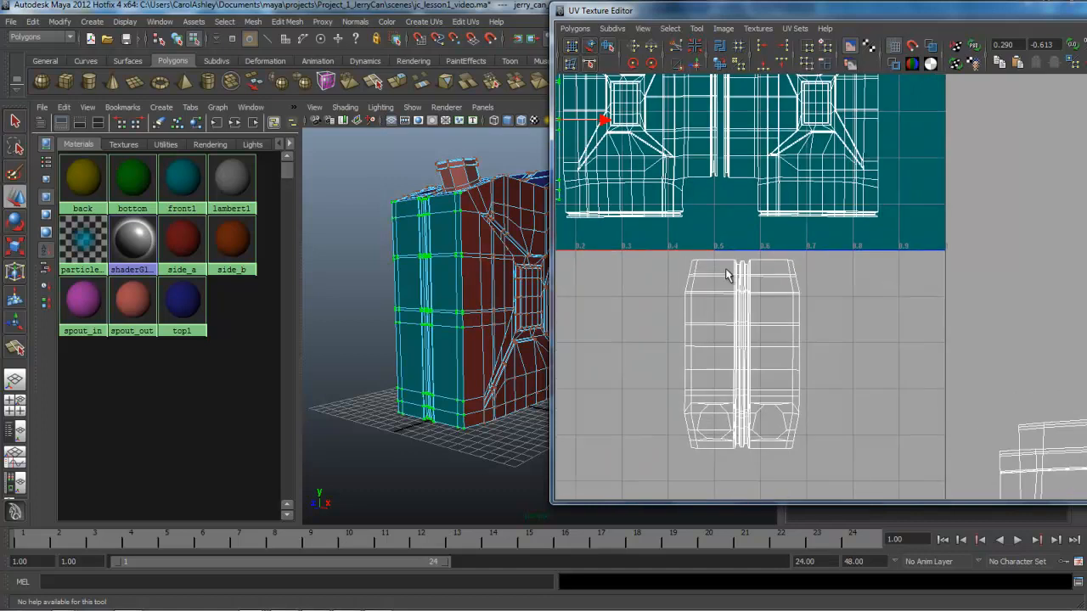
middle_click_drag(692, 264, 879, 344, "alt")
right_click_drag(684, 336, 817, 345, "alt")
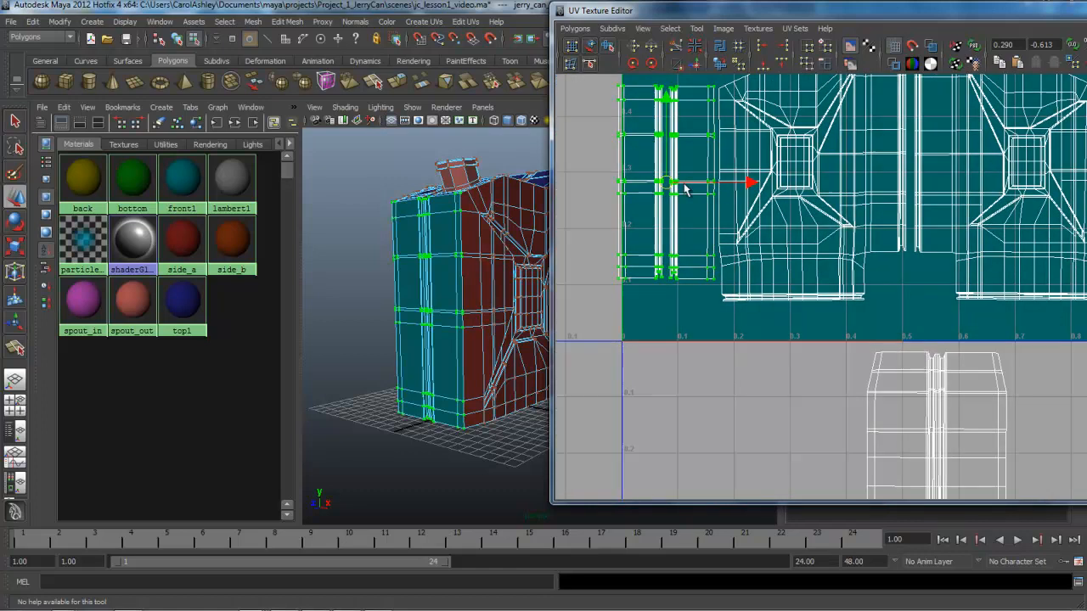
Scale both front halves down slightly and move them up and towards the side_a shell's outer border
middle_click_drag(685, 317, 682, 383, "alt")
key("e")
key("r")
left_click_drag(669, 253, 662, 253)
key("w")
left_click_drag(666, 171, 666, 160)
left_click_drag(753, 244, 759, 244)
Scale the front halves down further, matching their horizontal lines to the side_a shell's, and align them against its outer border
key("r")
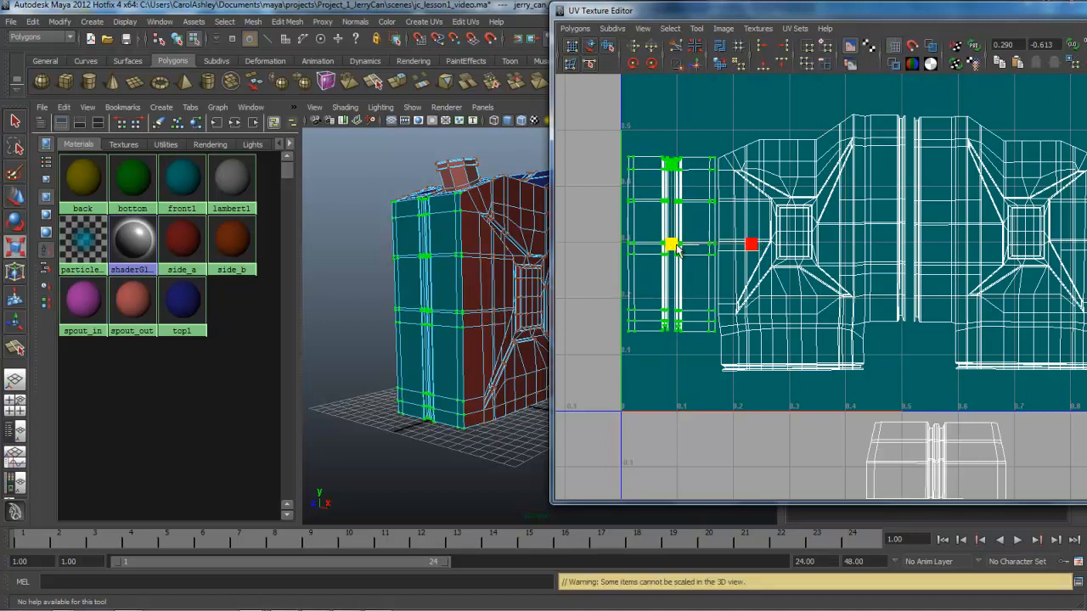
left_click_drag(673, 247, 676, 255)
key("w")
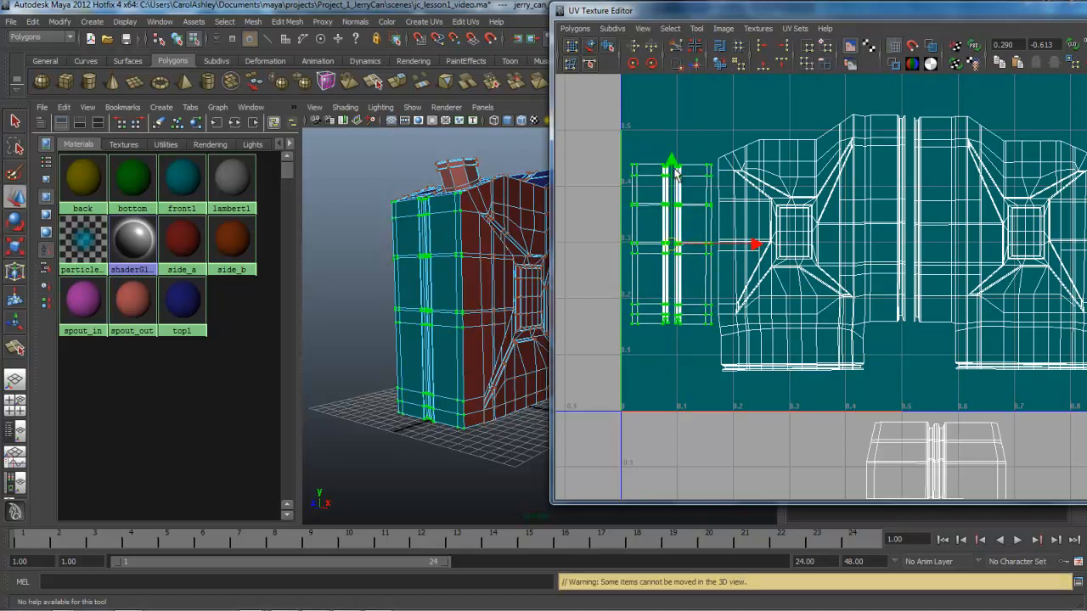
left_click_drag(673, 165, 672, 159)
left_click_drag(751, 228, 756, 233)
key("r")
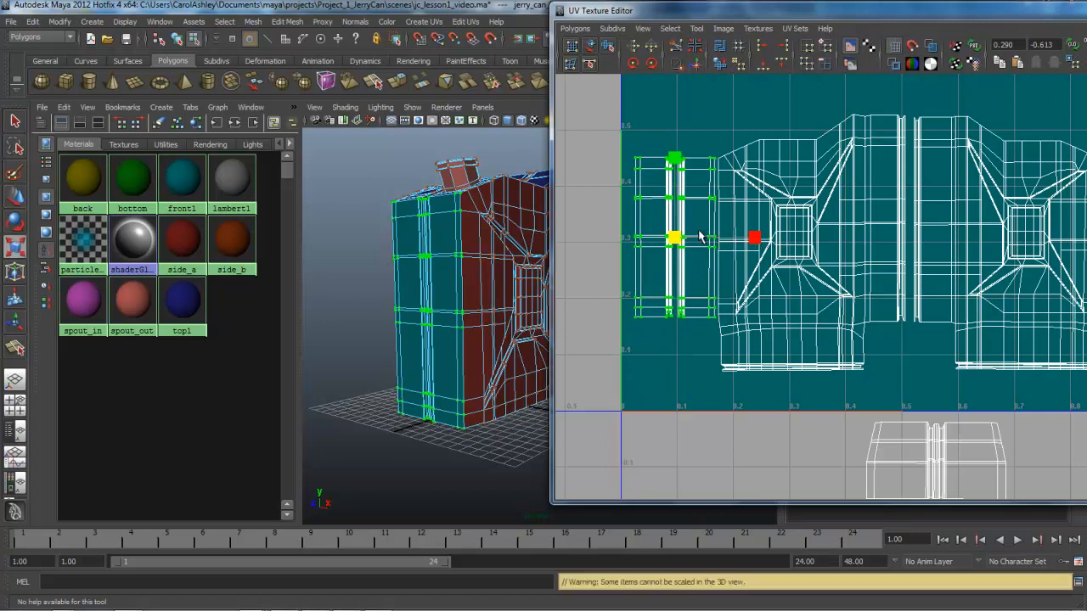
left_click_drag(676, 161, 676, 162)
key("w")
left_click(675, 160)
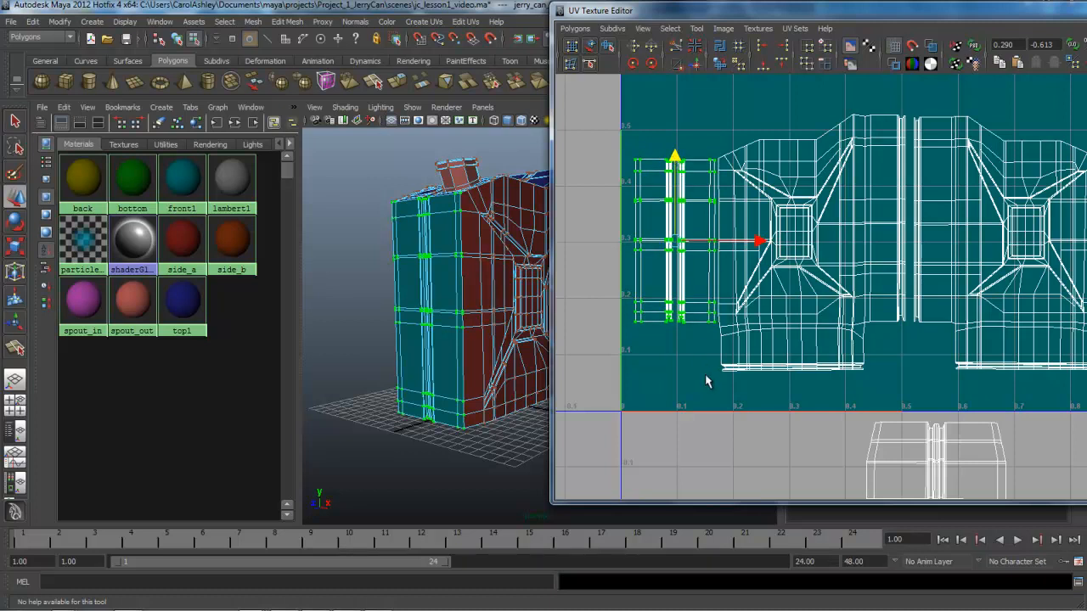
Select the side_a shell's outer border edges that run alongside the adjacent front half
right_click_drag(705, 372, 615, 375, "alt")
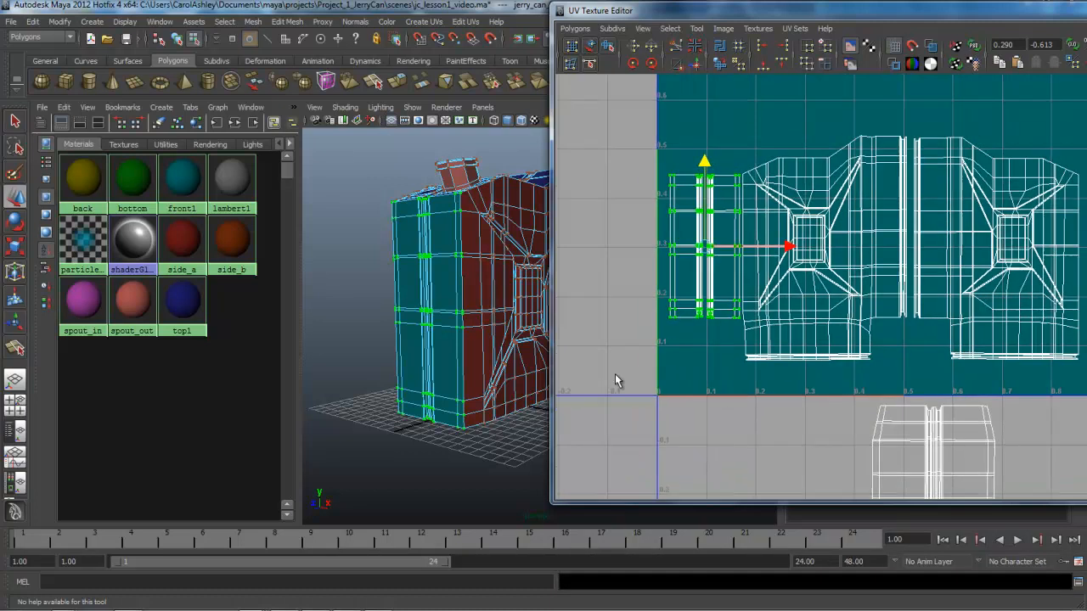
right_click(735, 304)
key("ctrl+z")
right_click_drag(742, 310, 818, 311, "alt")
right_click(759, 304)
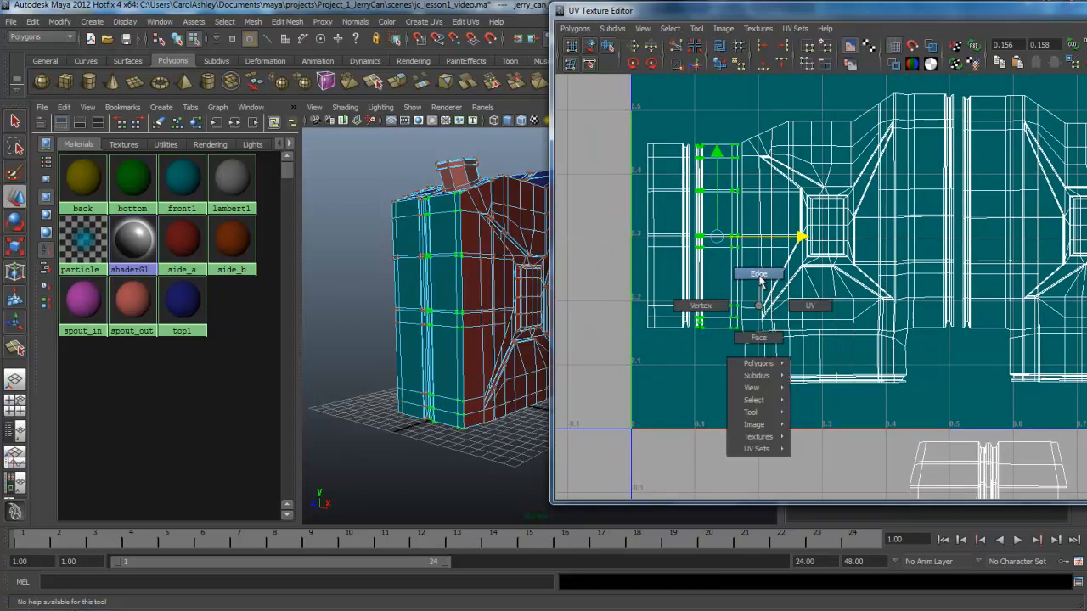
left_click(746, 299)
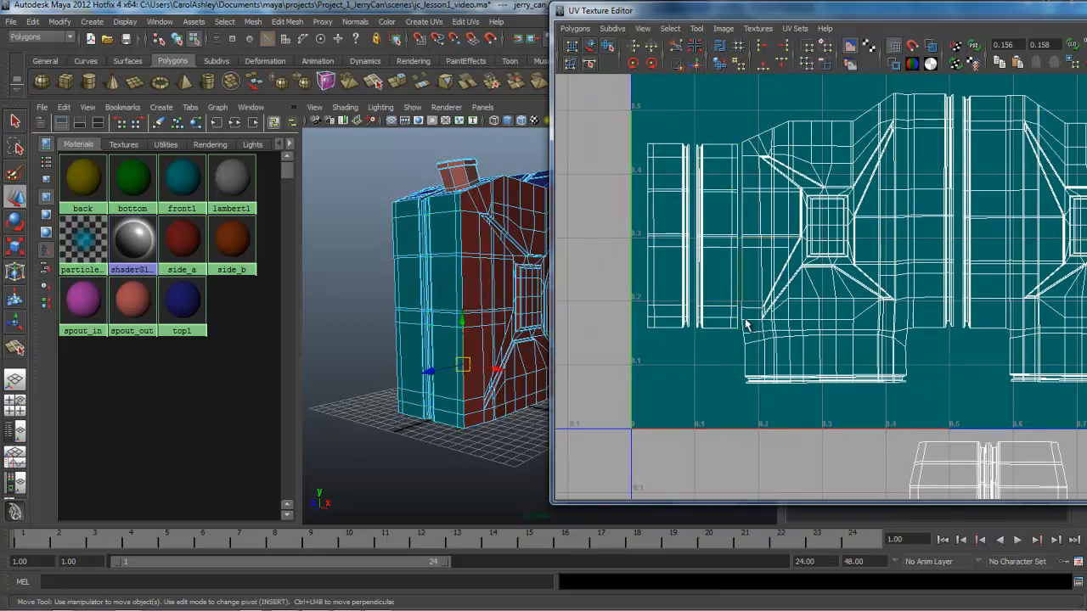
left_click(742, 317, "shift")
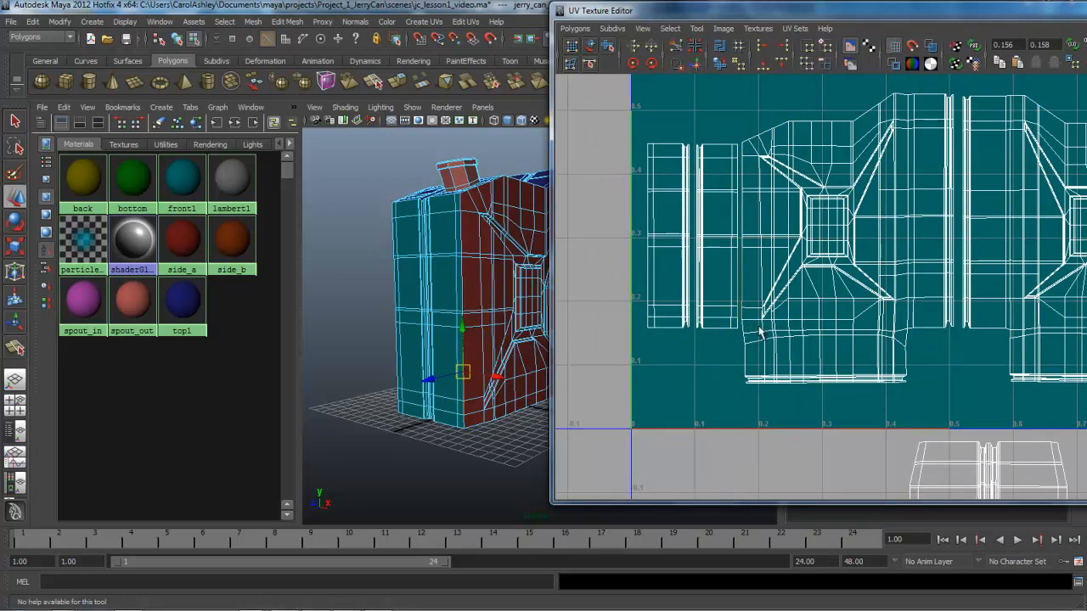
left_click(749, 331, "shift")
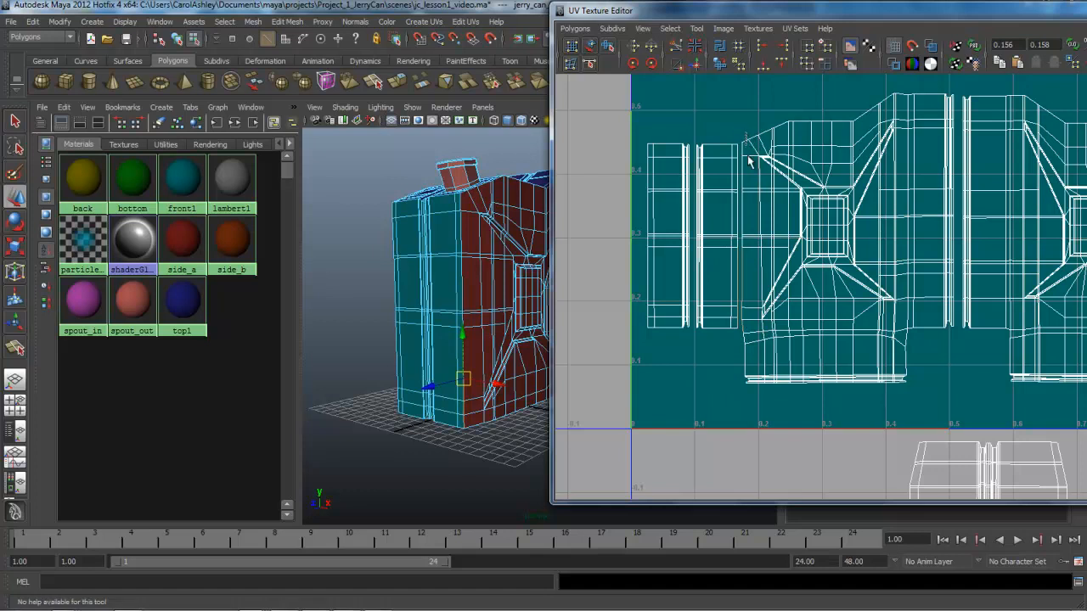
left_click(740, 265, "shift")
right_click_drag(653, 288, 776, 235, "alt")
middle_click_drag(776, 235, 767, 320, "alt")
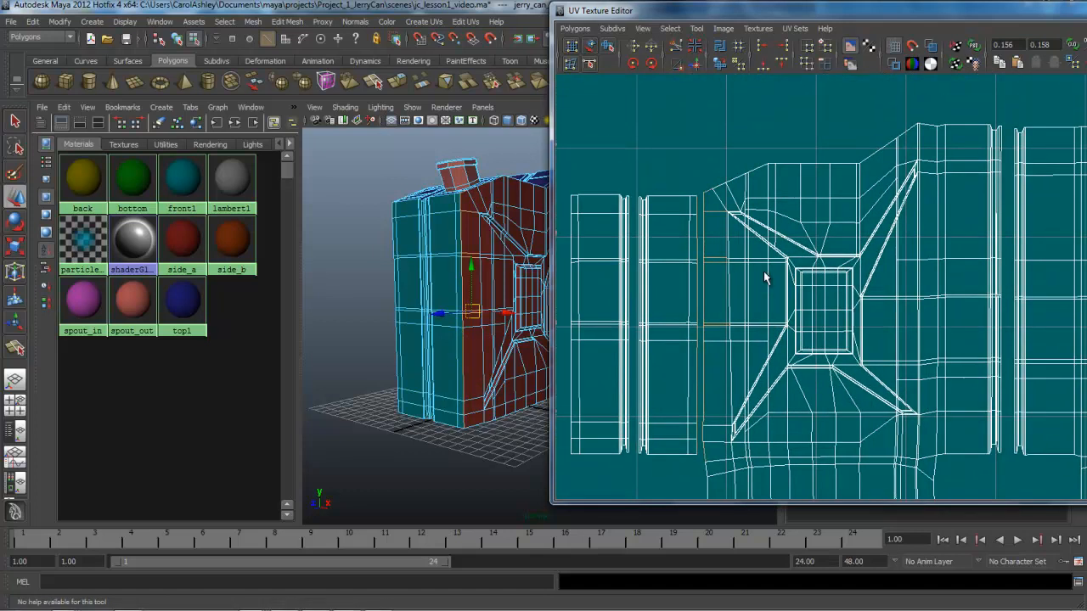
Complete the side_a shell's outer border edge selection and use Move and Sew UV Edges to join the adjacent front half
left_click(716, 206, "shift")
left_click_drag(725, 160, 736, 224, "ctrl")
middle_click_drag(757, 356, 742, 319, "alt")
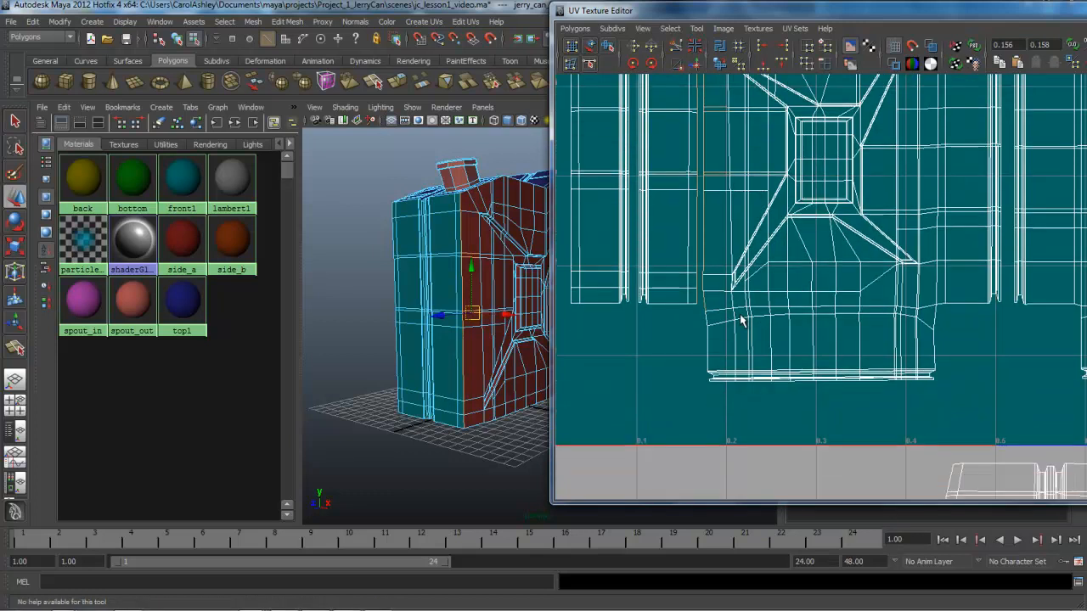
middle_click_drag(820, 294, 830, 330, "alt")
right_click_drag(830, 330, 811, 321, "alt")
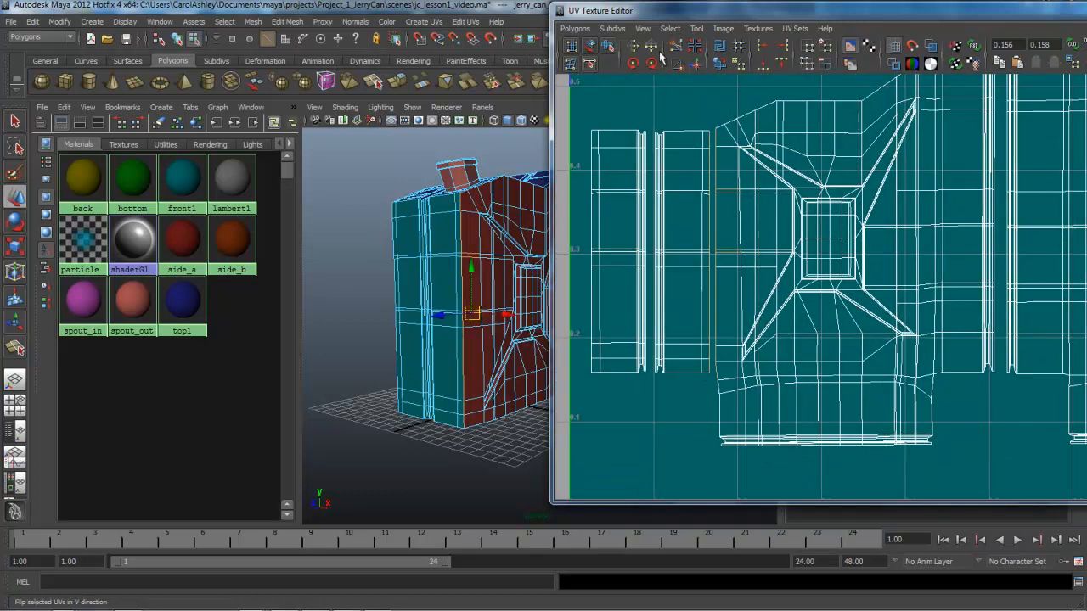
left_click(696, 65)
Select the remaining front half's UVs and move it across the tile to beside the side_b shell's outer border
right_click_drag(854, 274, 690, 268, "alt")
middle_click_drag(823, 312, 737, 277, "alt")
left_click_drag(588, 129, 634, 320)
key("w")
right_click_drag(607, 231, 669, 218, "ctrl")
right_click_drag(792, 324, 692, 255, "alt")
left_click_drag(681, 243, 1035, 245)
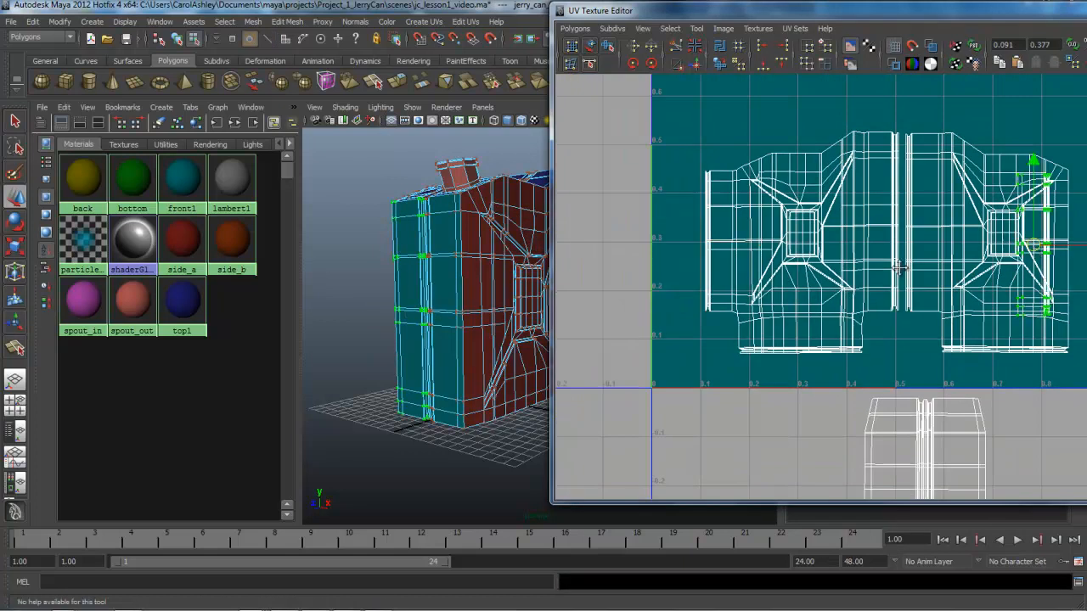
middle_click_drag(969, 270, 838, 272, "alt")
left_click_drag(829, 248, 886, 244)
Select the side_b shell's outer border edges facing the front half and join them with Move and Sew UV Edges
right_click_drag(761, 279, 1061, 290, "alt")
middle_click_drag(846, 349, 794, 356, "alt")
right_click(779, 274)
right_click_drag(779, 273, 779, 251)
left_click(780, 312)
left_click(780, 313, "shift")
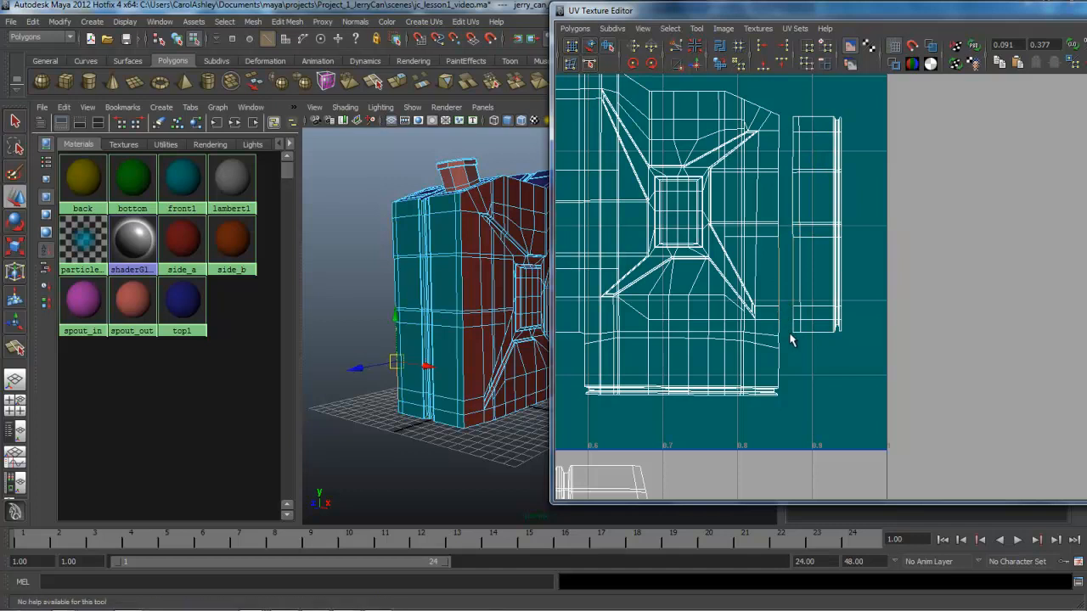
left_click(786, 333, "shift")
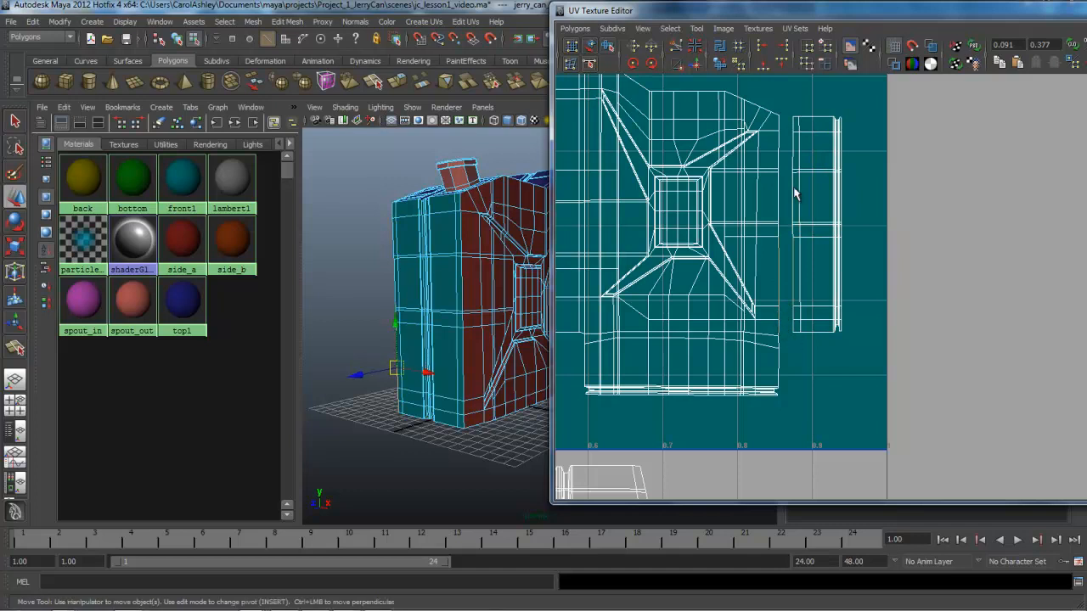
left_click_drag(777, 213, 774, 211)
left_click_drag(765, 89, 763, 238, "ctrl")
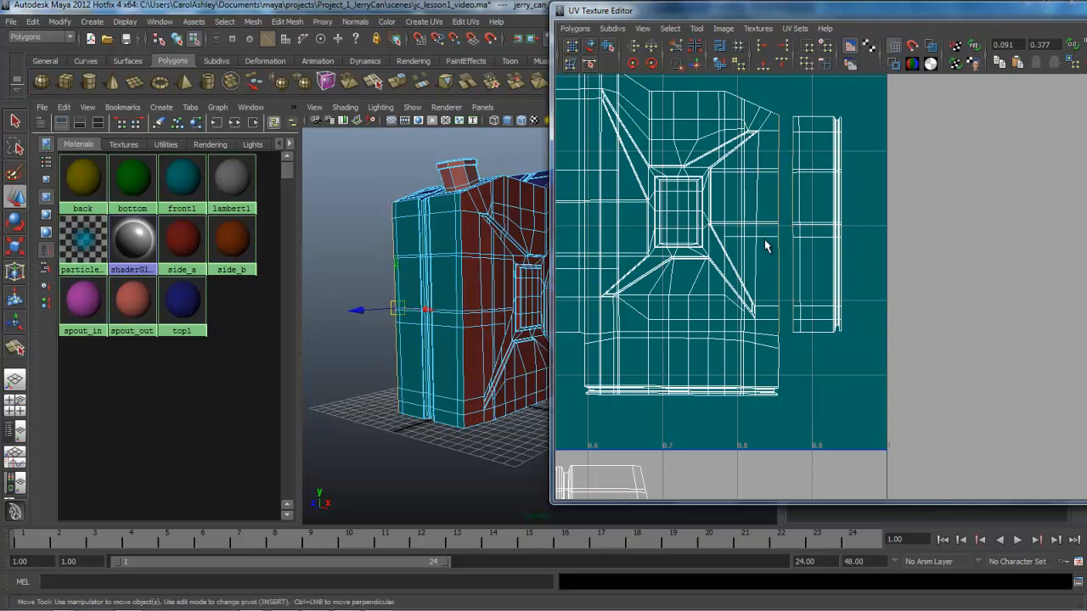
left_click_drag(766, 86, 775, 126)
left_click(699, 64)
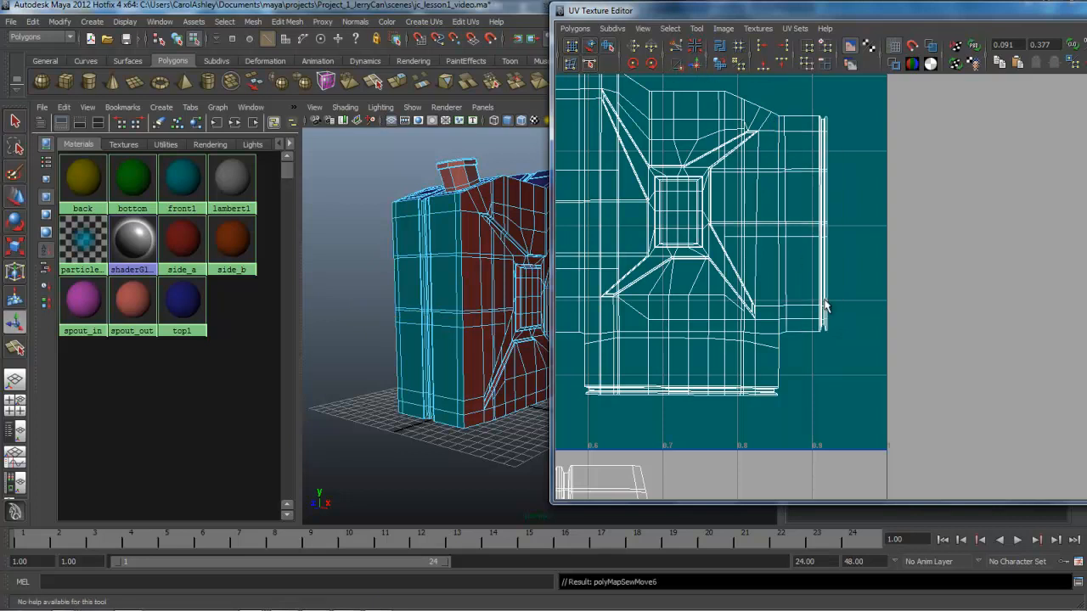
Select the UVs of both combined side shells and scale them up to span the full width of the texture tile
scroll(668, 315, "down", 6)
middle_click_drag(703, 310, 711, 295, "alt")
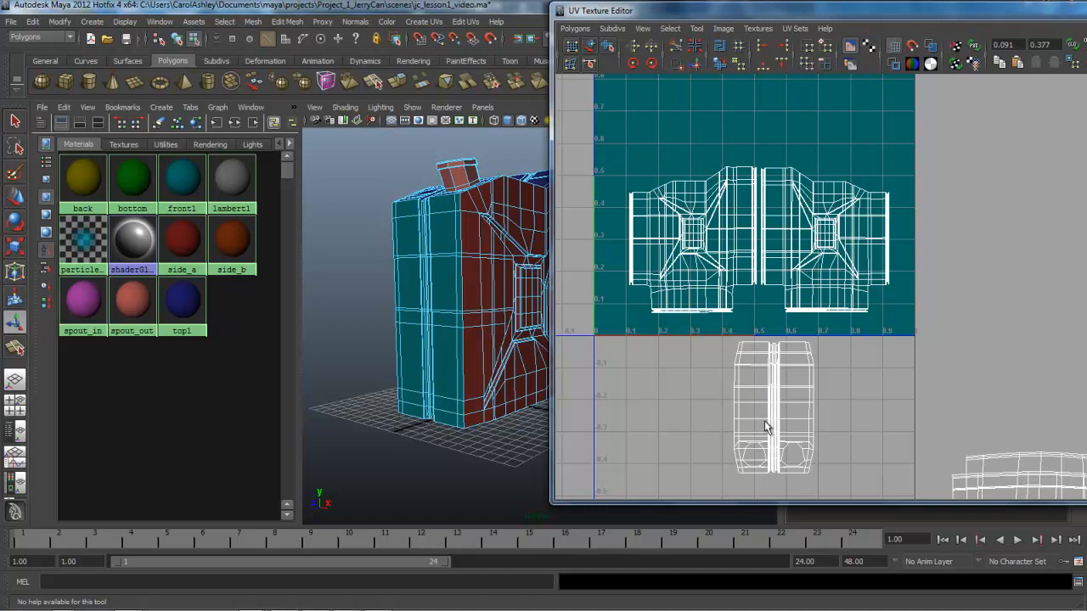
left_click_drag(491, 292, 404, 274, "alt")
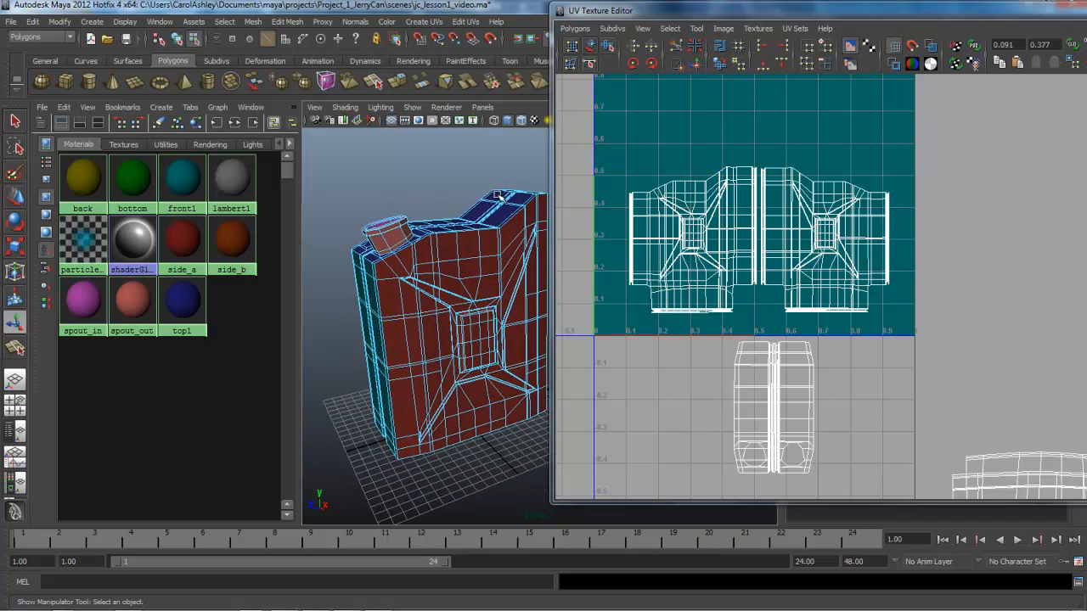
scroll(795, 395, "up", 3)
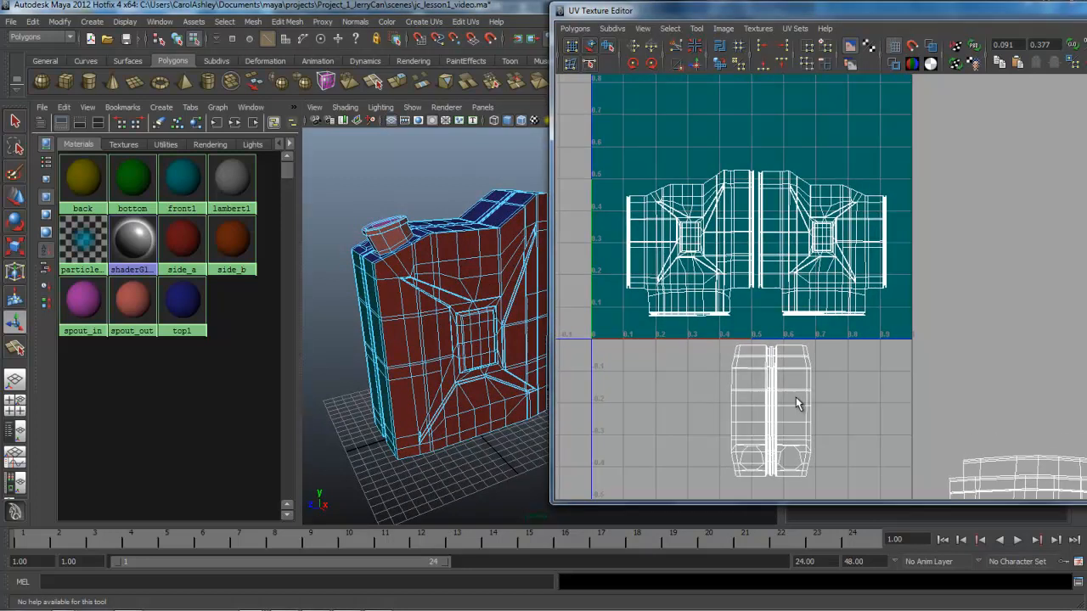
middle_click_drag(782, 399, 814, 382, "alt")
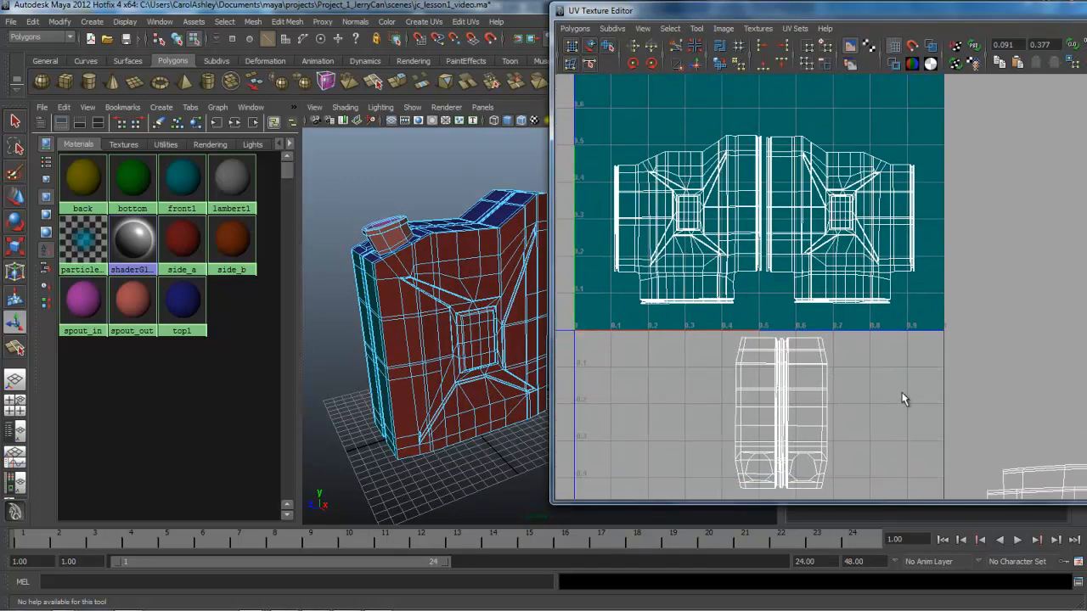
right_click_drag(798, 240, 850, 231)
left_click_drag(599, 119, 935, 325)
scroll(935, 326, "down", 2)
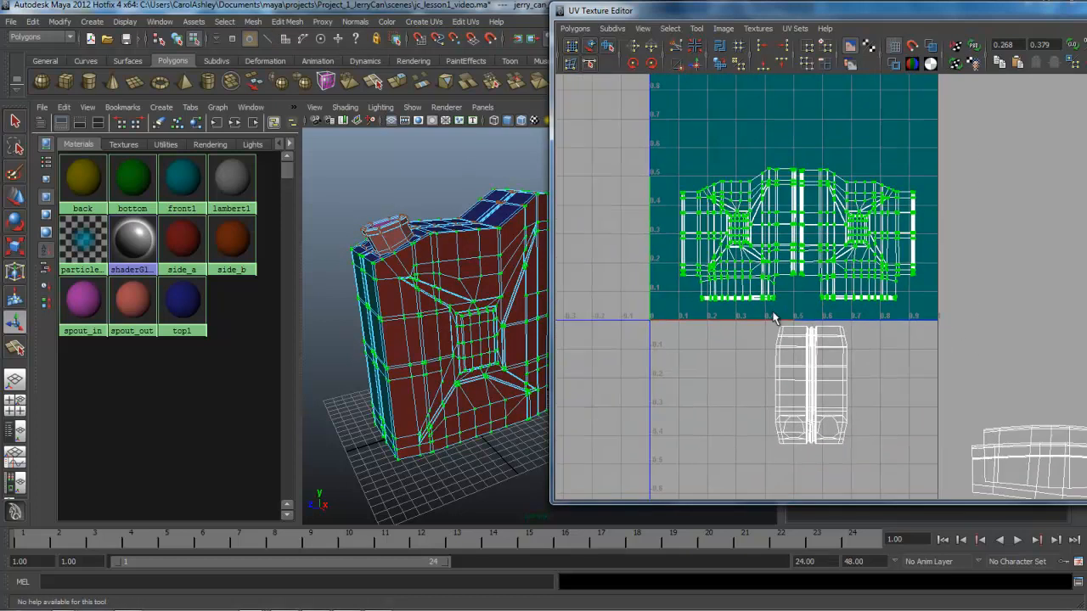
middle_click_drag(799, 282, 791, 300, "alt")
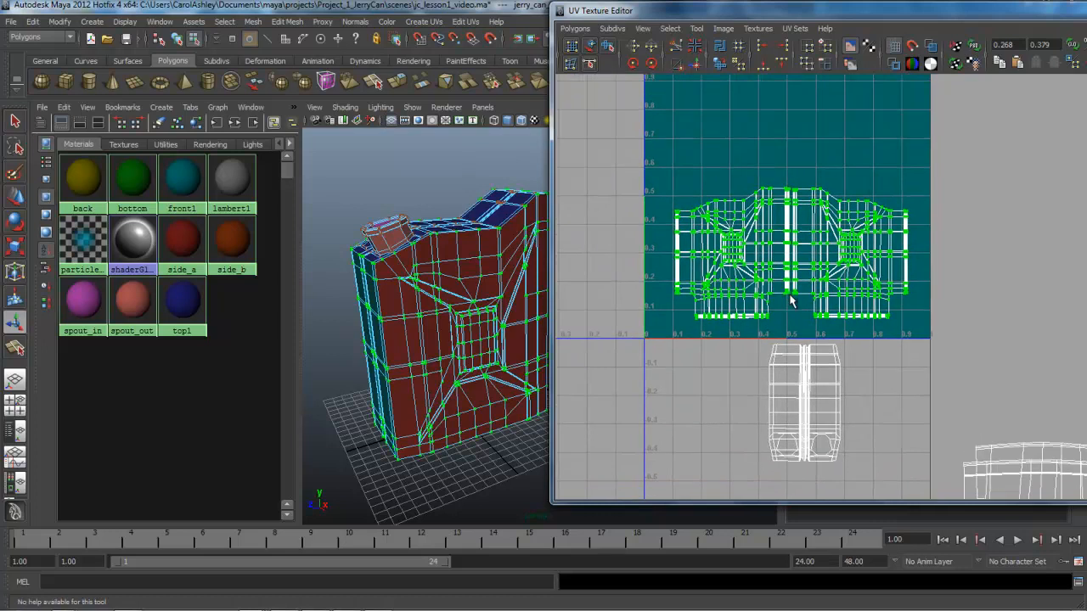
key("r")
mouse_move(791, 253)
left_mouse_down()
mouse_move(837, 254)
mouse_move(790, 259)
left_mouse_up()
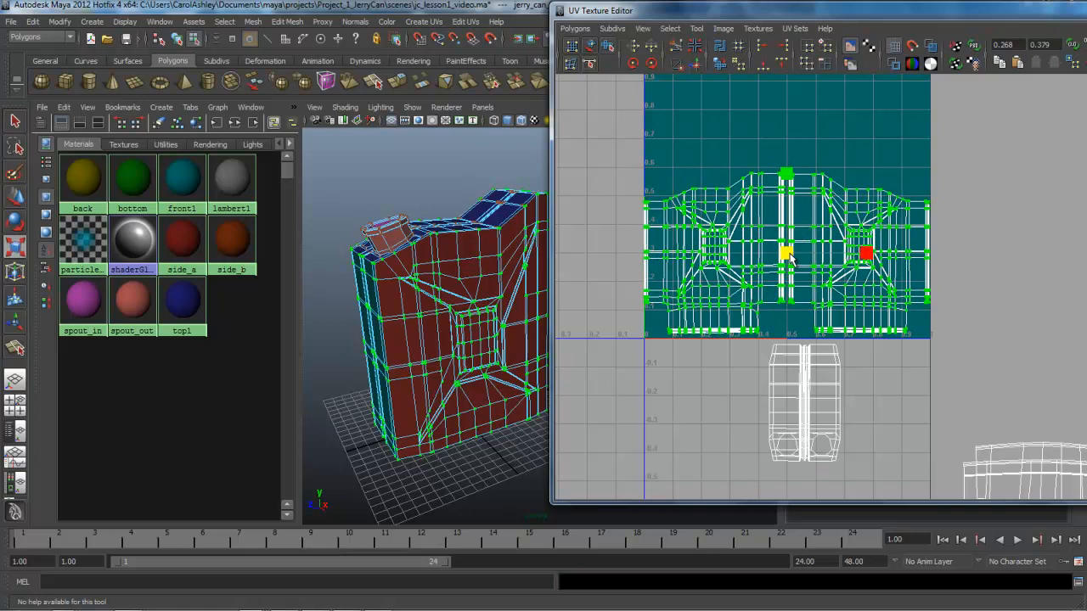
Move the enlarged side shells so they sit within the tile's side borders and along its lower border
key("w")
left_click_drag(870, 253, 871, 255)
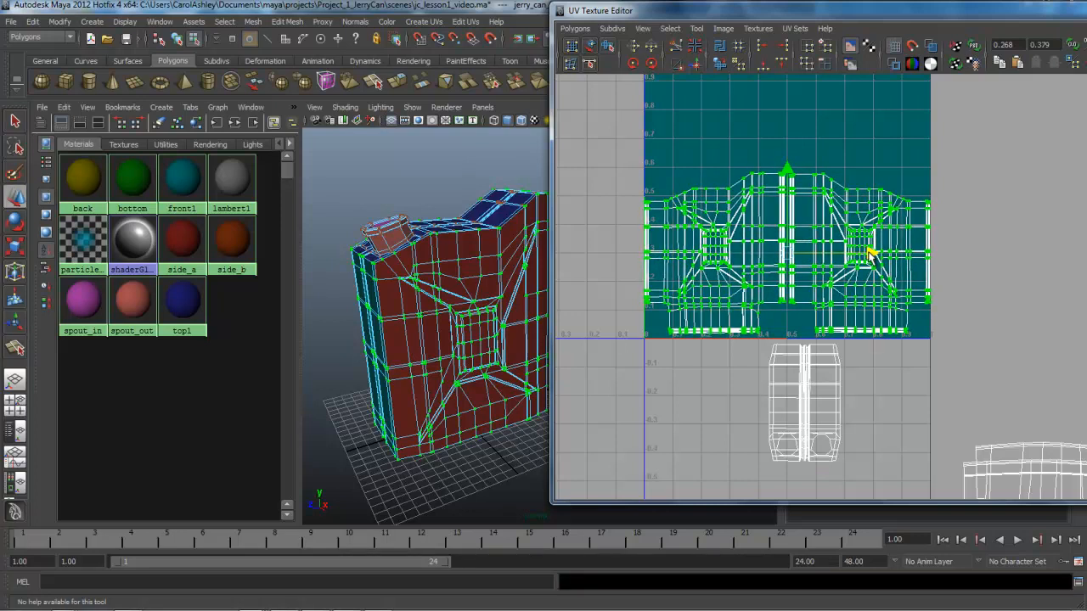
scroll(771, 279, "up", 4)
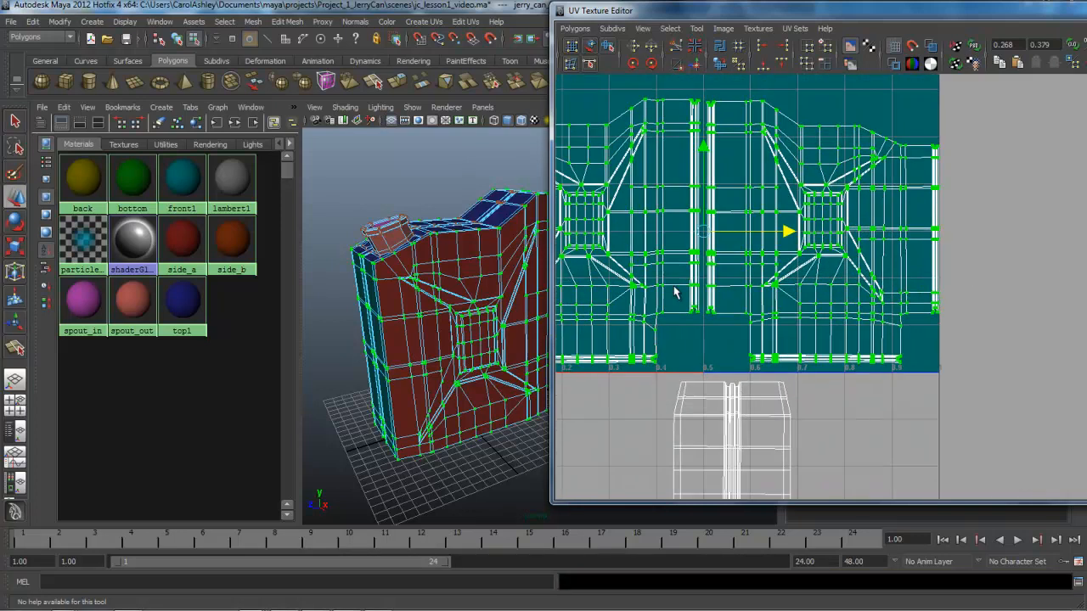
left_click_drag(828, 153, 830, 163)
scroll(771, 272, "down", 4)
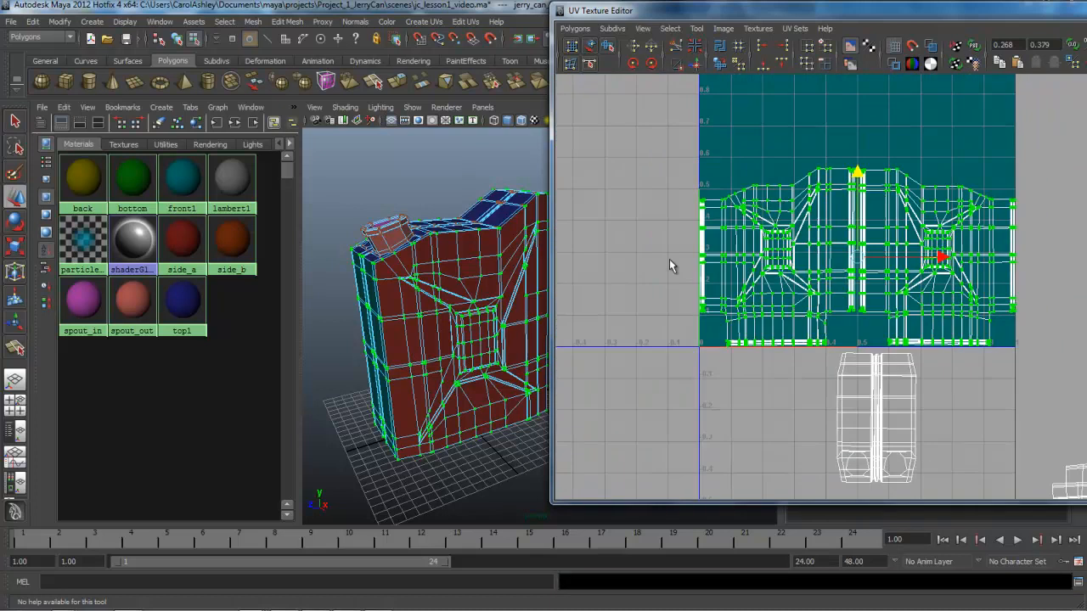
scroll(767, 274, "down", 2)
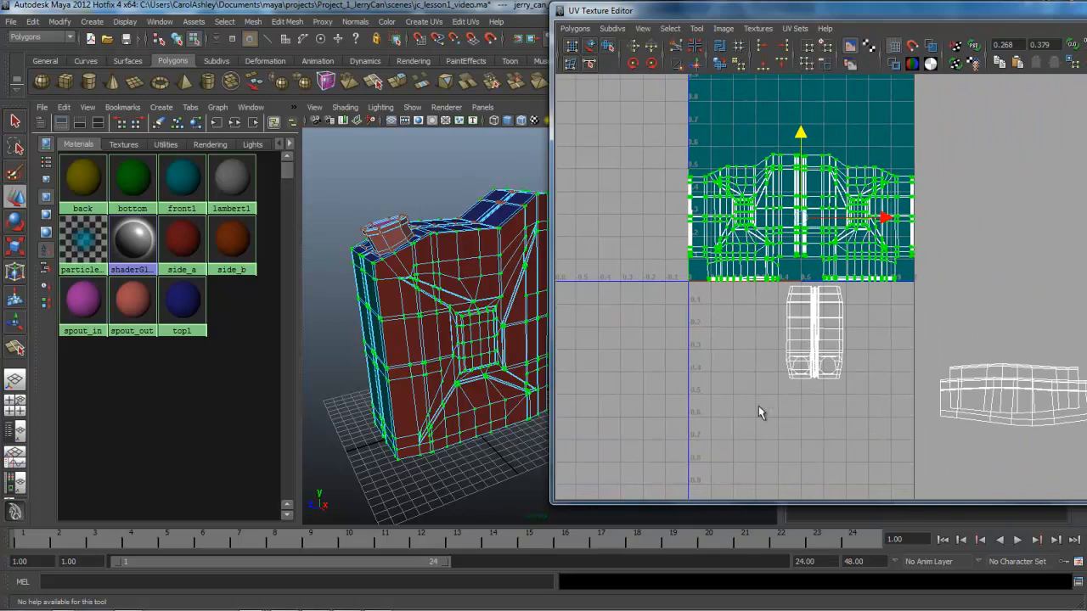
Select the top shell, move it into the tile's upper-left corner above the side_a shell, and scale it up slightly
left_click_drag(866, 284, 864, 283)
middle_click_drag(836, 360, 833, 412, "alt")
left_click_drag(811, 382, 722, 167)
key("e")
key("r")
key("w")
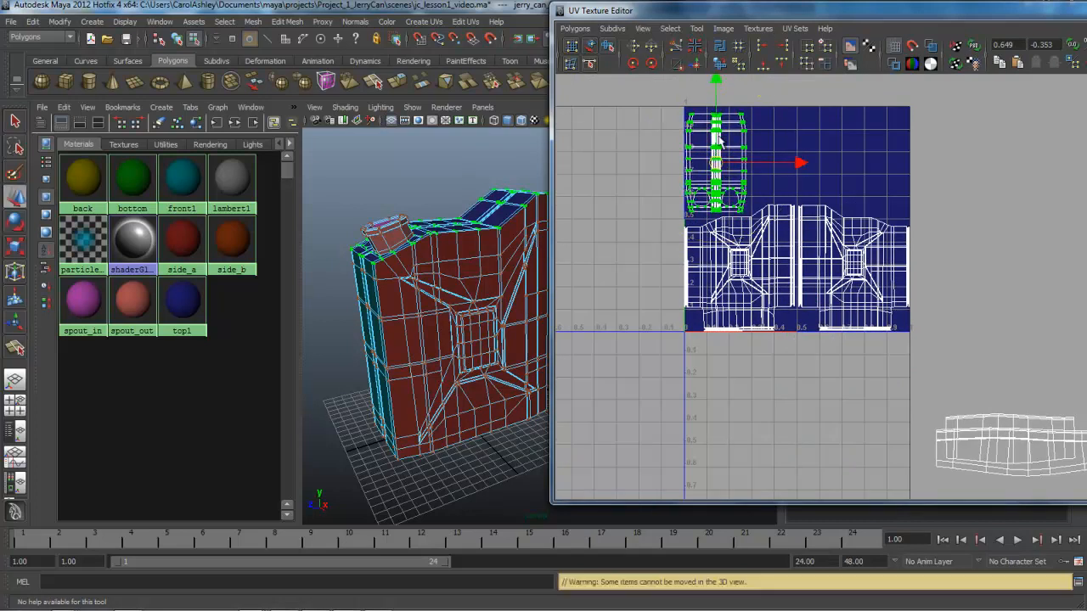
left_click_drag(718, 81, 717, 79)
Select the outer spout shell, move it into the tile beside the top shell, and scale it down to fit above the side shells
middle_click_drag(801, 329, 715, 316, "alt")
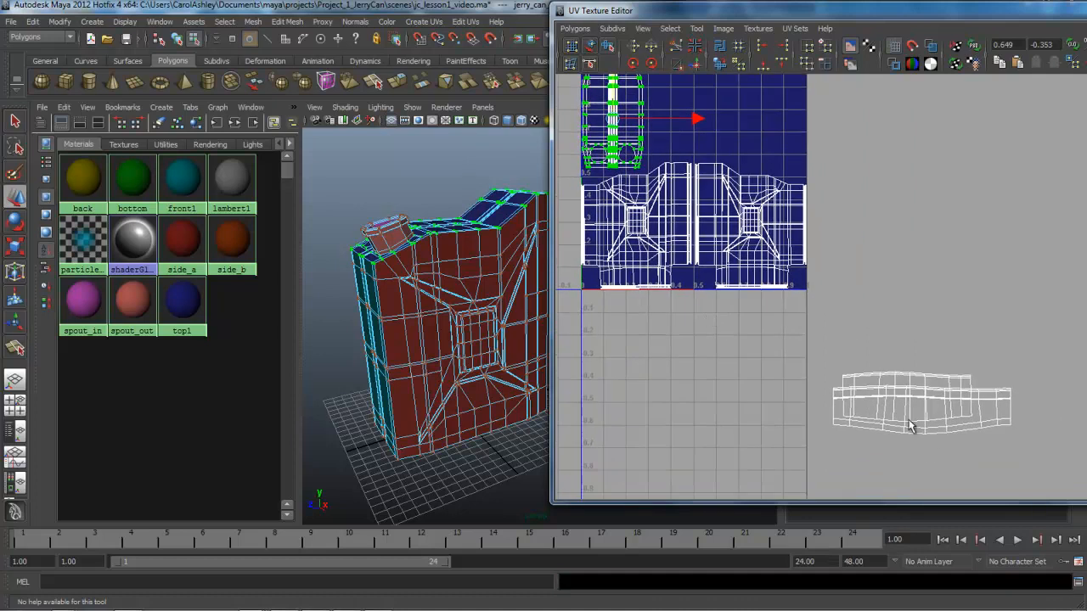
left_click(878, 393)
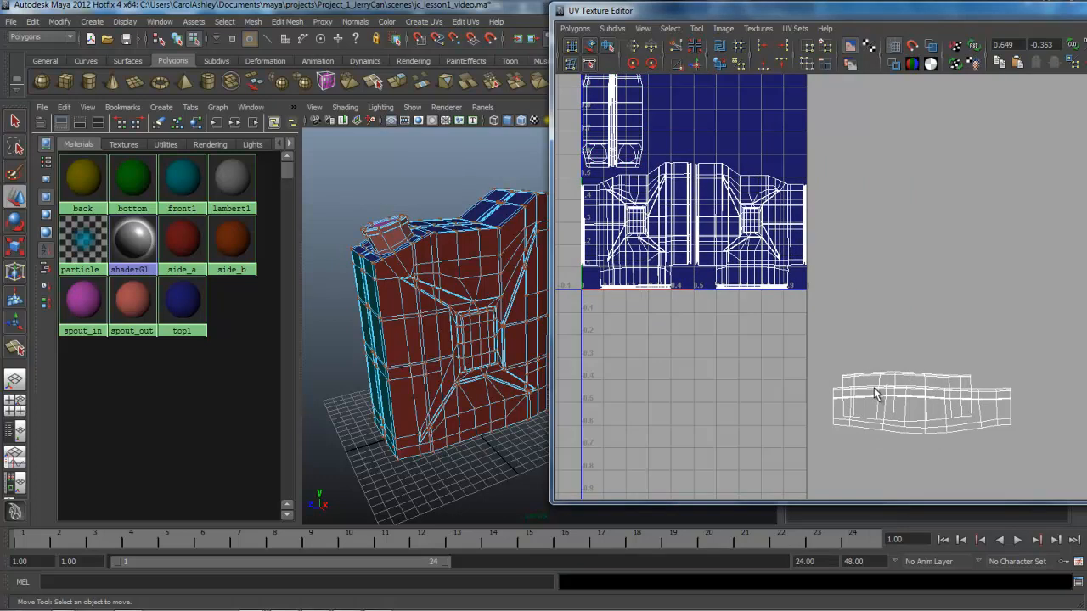
left_click(882, 393)
right_click_drag(886, 391, 921, 391)
left_click_drag(921, 415, 750, 148)
middle_click_drag(736, 195, 747, 357, "alt")
left_click_drag(760, 308, 709, 313)
key("r")
key("w")
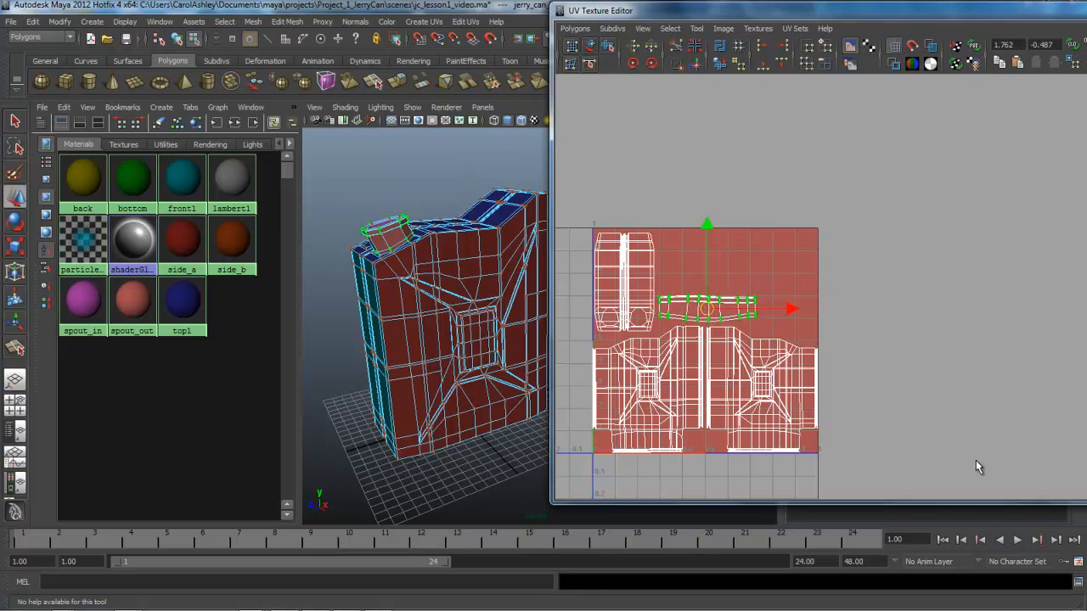
Select the inner spout shell, scale it down, and place it in the tile just above the outer spout shell
middle_click_drag(975, 460, 945, 332, "alt")
left_click_drag(951, 478, 951, 475)
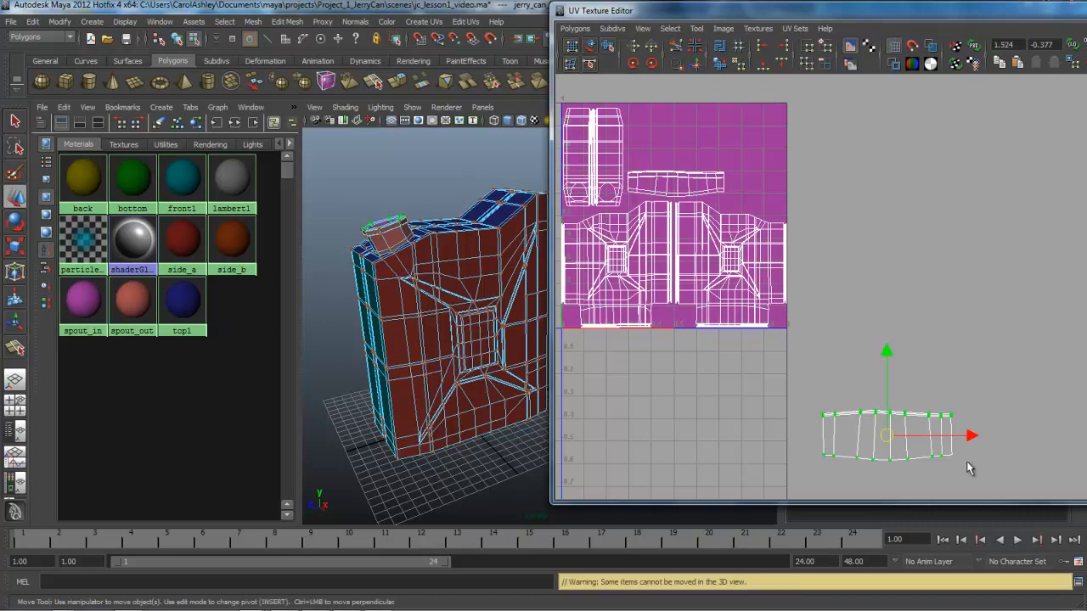
middle_click_drag(945, 474, 992, 500, "alt")
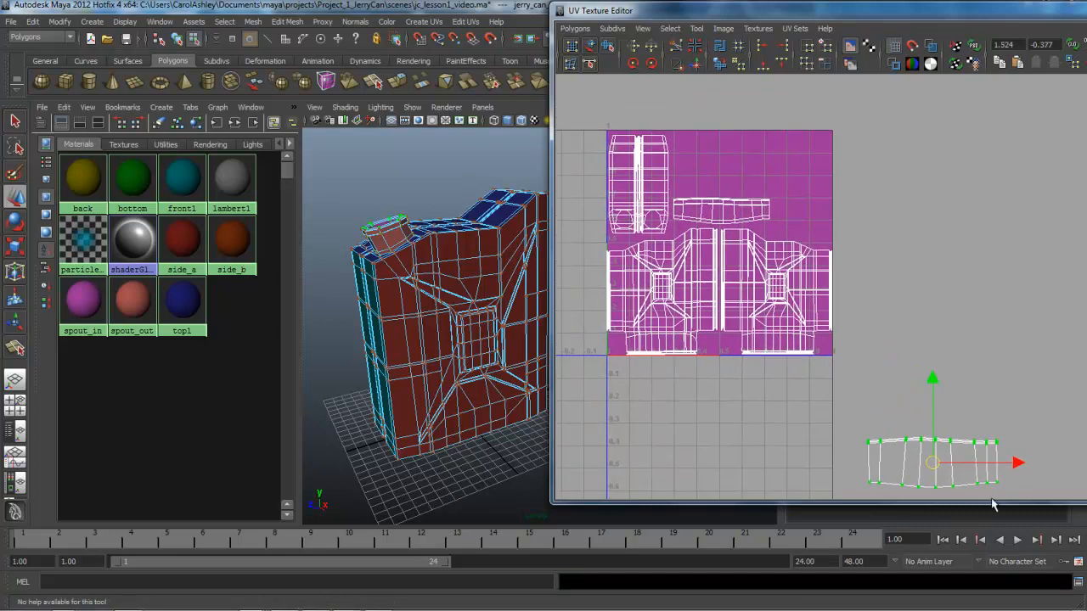
left_click_drag(934, 463, 703, 172)
key("r")
left_click_drag(740, 96, 740, 111)
key("w")
left_click_drag(738, 170, 711, 188)
Examine the can's top and spout on the model alongside the complete UV layout
right_click_drag(692, 304, 749, 263, "alt")
middle_click_drag(749, 263, 793, 357, "alt")
left_click_drag(470, 294, 541, 304, "alt")
left_click_drag(773, 15, 843, 27)
middle_click_drag(534, 350, 517, 326, "alt")
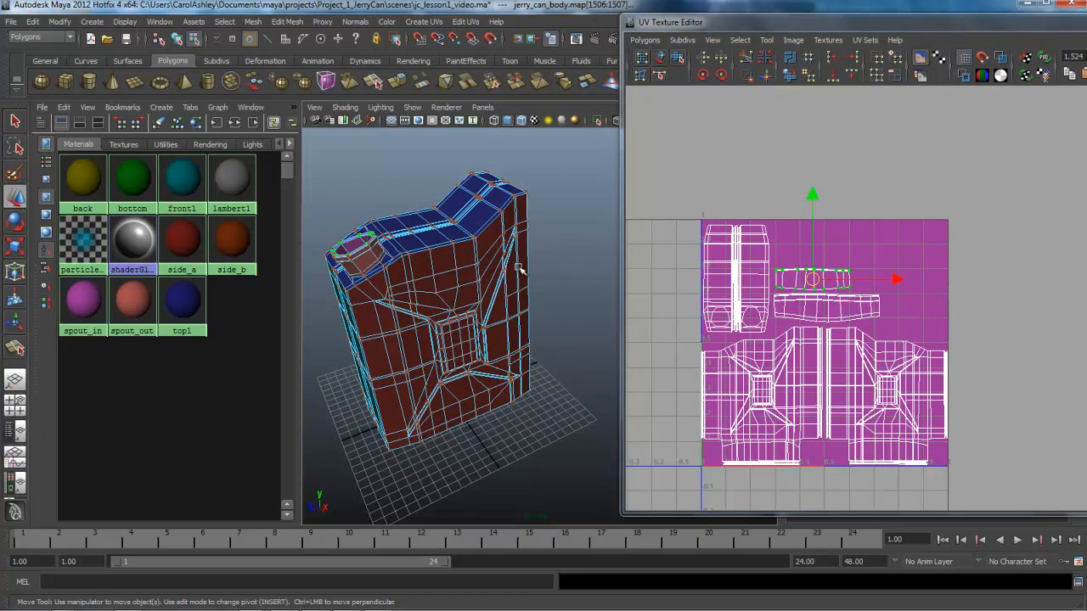
left_click_drag(822, 27, 751, 37)
left_click_drag(445, 365, 486, 379, "alt")
left_click_drag(429, 318, 444, 346, "alt")
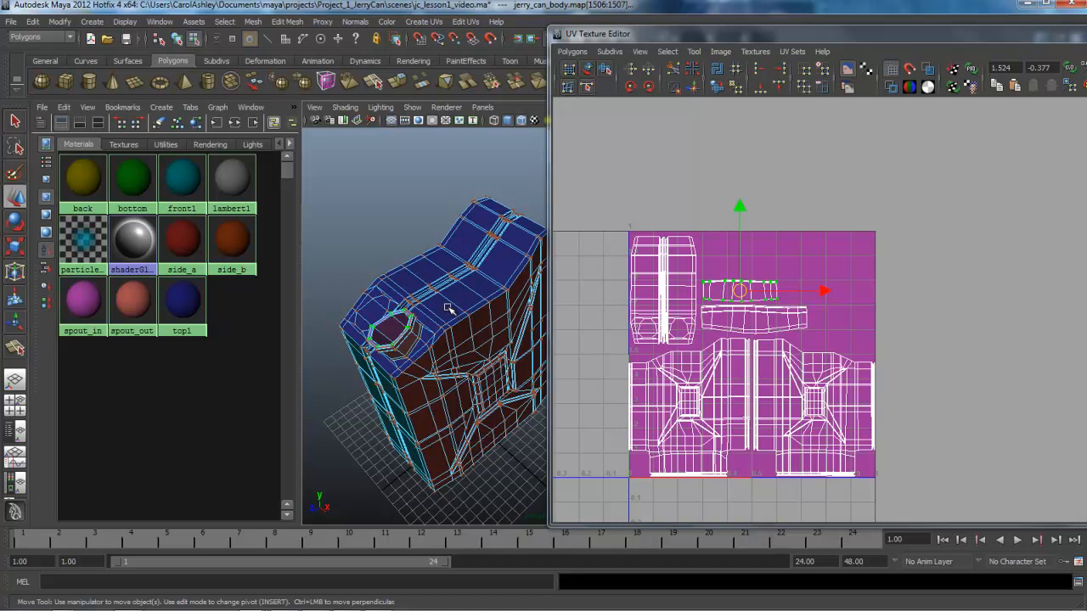
Inspect the top shell up close for overlapping UVs around the spout openings and along the centre groove
scroll(667, 377, "up", 5)
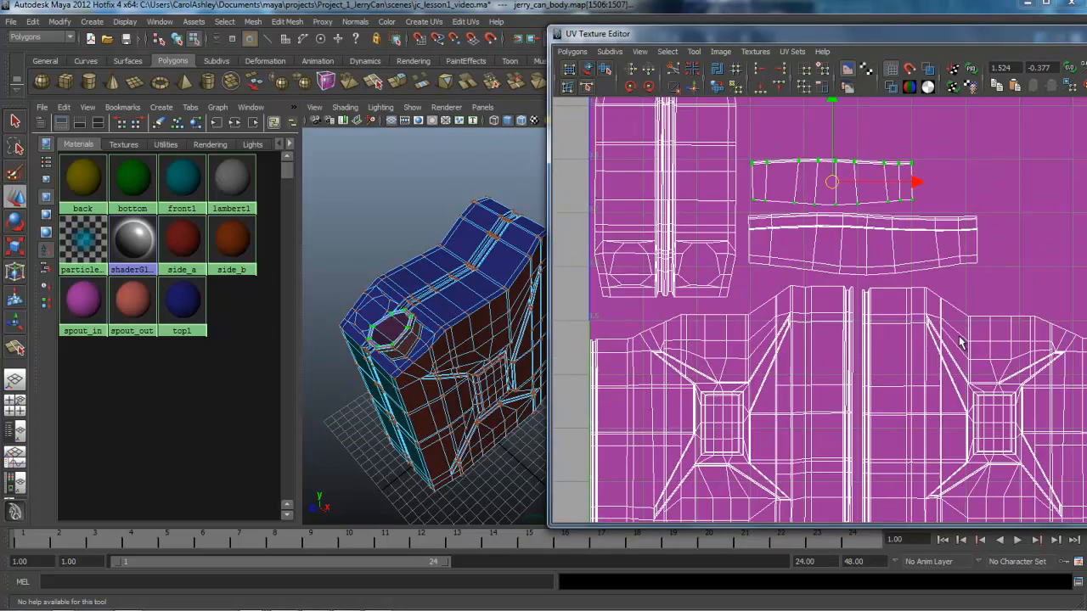
scroll(686, 340, "up", 4)
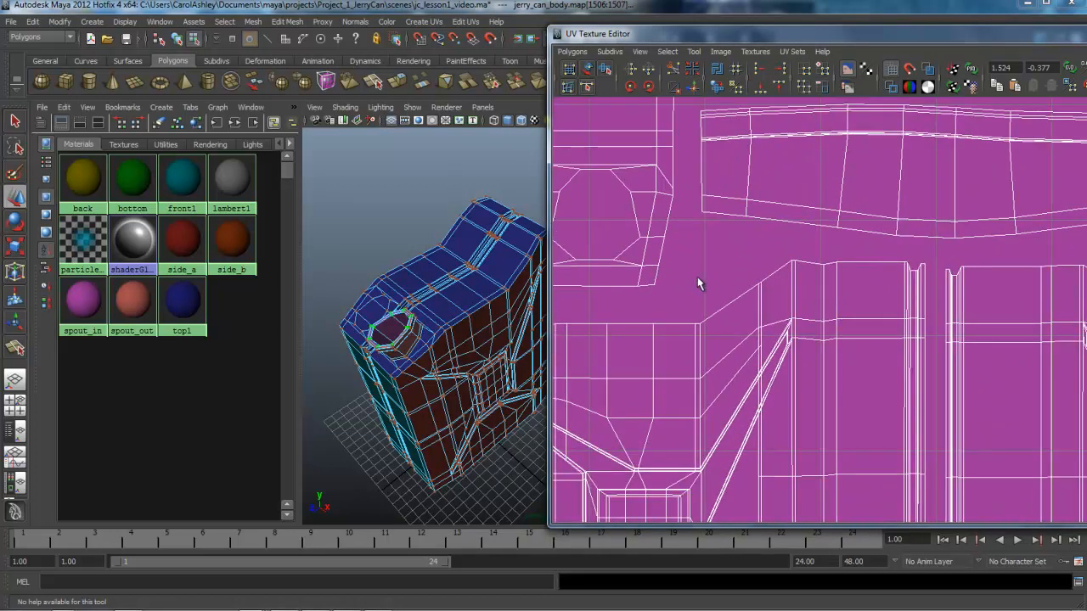
scroll(691, 317, "up", 5)
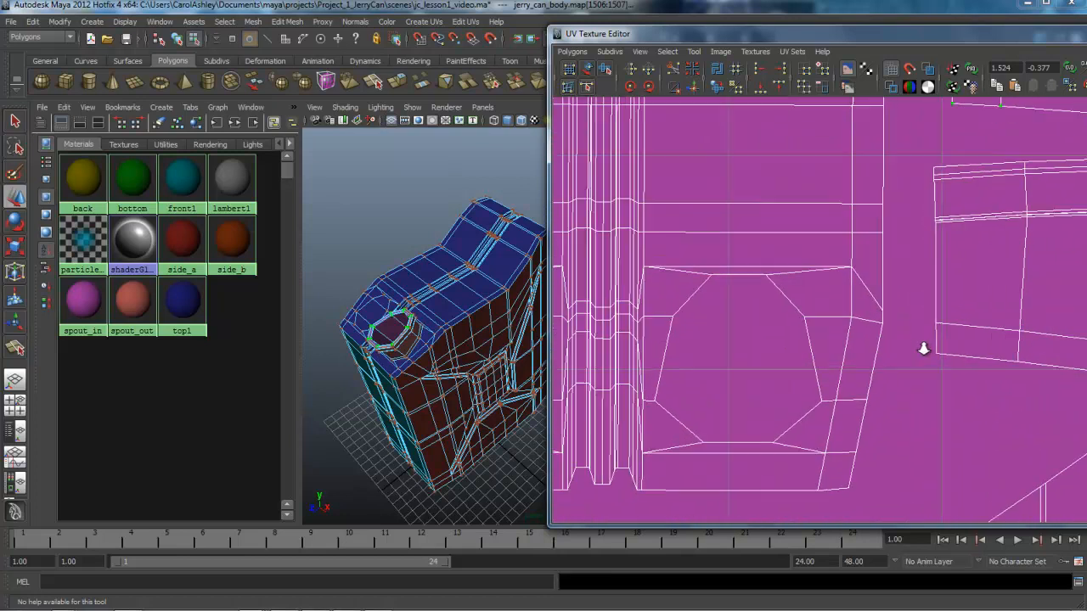
middle_click_drag(665, 335, 834, 335, "alt")
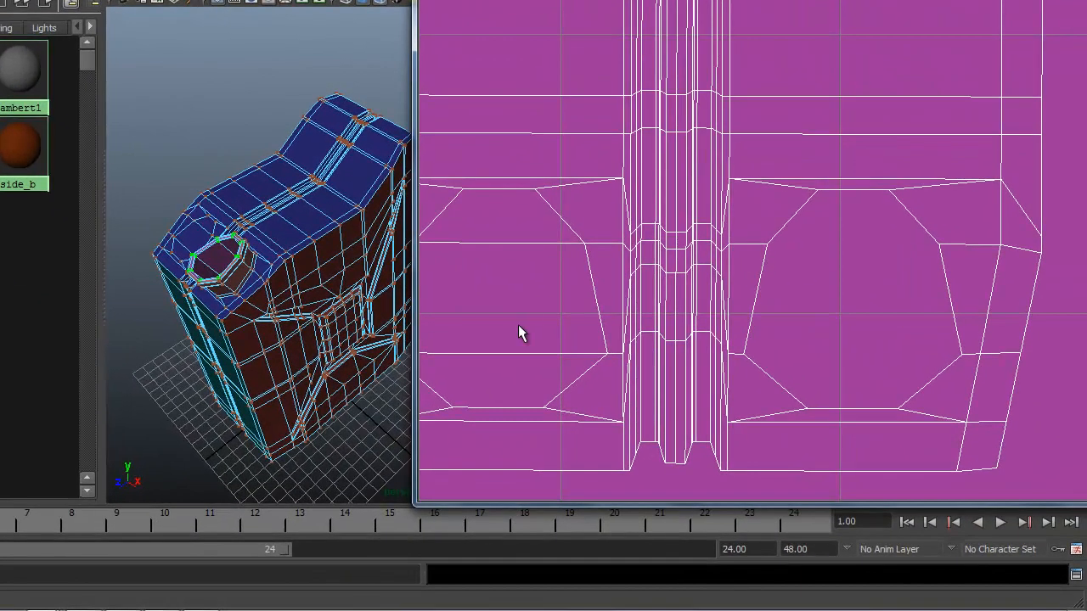
right_click_drag(635, 381, 935, 377, "alt")
right_click_drag(899, 319, 637, 334, "alt")
middle_click_drag(735, 175, 717, 388, "alt")
middle_click_drag(723, 127, 713, 441, "alt")
middle_click_drag(653, 81, 648, 453, "alt")
middle_click_drag(659, 206, 828, 95, "alt")
middle_click_drag(752, 260, 768, 104, "alt")
right_click_drag(864, 201, 526, 391, "alt")
middle_click_drag(819, 420, 671, 170, "alt")
right_click_drag(771, 274, 724, 376, "alt")
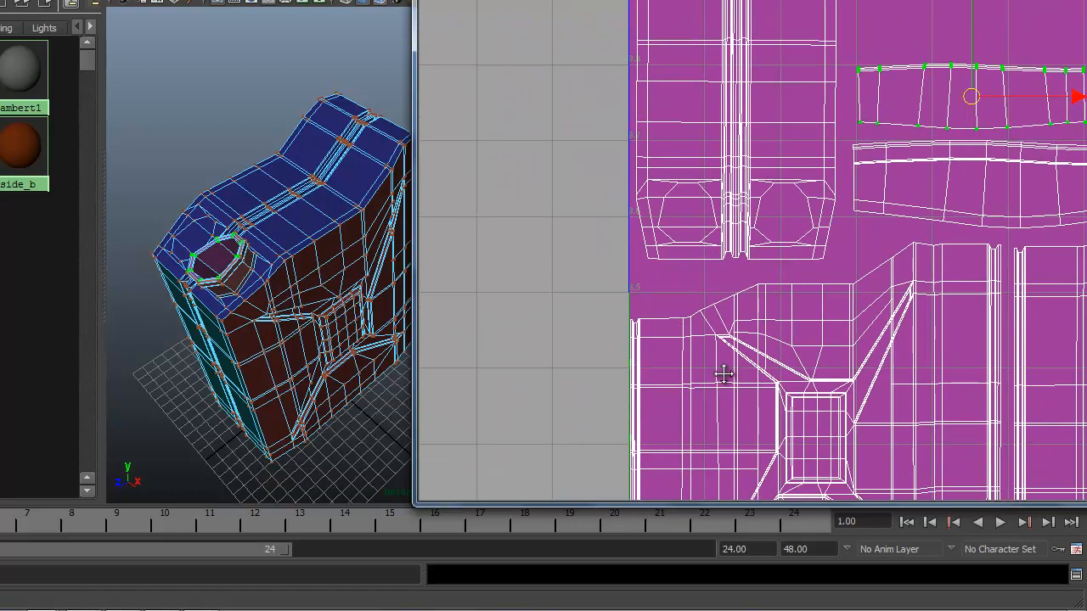
Select the upper of the crowded UVs at the side_a recess's lower outer corner and adjust its position slightly
middle_click_drag(720, 429, 623, 244, "alt")
middle_click_drag(577, 361, 609, 275, "alt")
right_click_drag(637, 284, 1011, 299, "alt")
middle_click_drag(625, 307, 894, 232, "alt")
right_click_drag(581, 299, 1080, 298, "alt")
right_click_drag(574, 342, 947, 342, "alt")
middle_click_drag(689, 361, 804, 340, "alt")
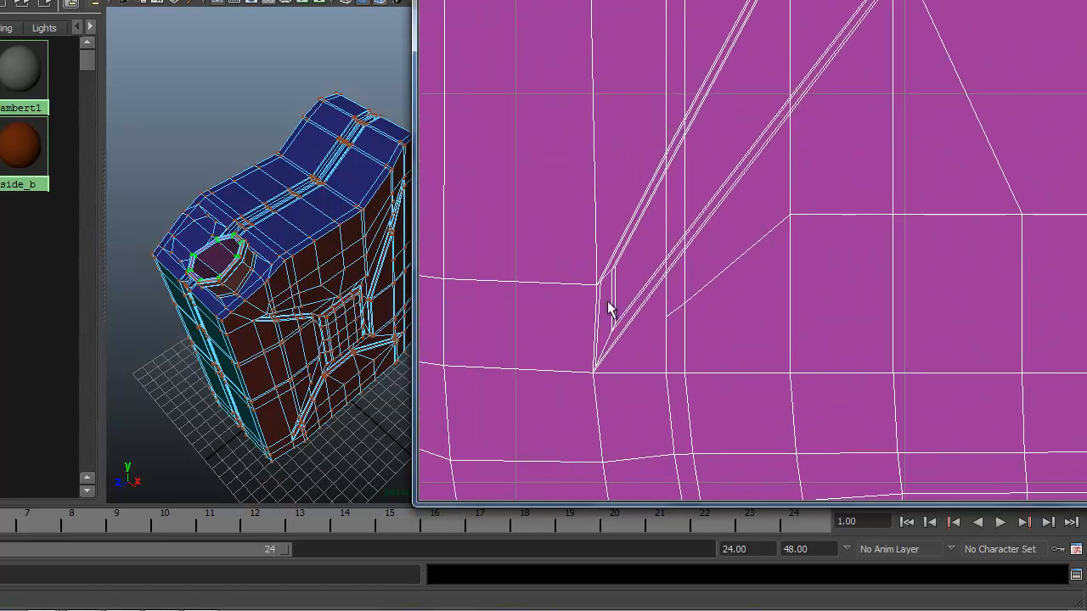
left_click(597, 290)
mouse_move(600, 288)
left_mouse_down()
mouse_move(629, 294)
mouse_move(601, 289)
left_mouse_up()
right_click_drag(570, 293, 1083, 301, "alt")
middle_click_drag(541, 324, 812, 289, "alt")
left_click_drag(661, 286, 661, 290)
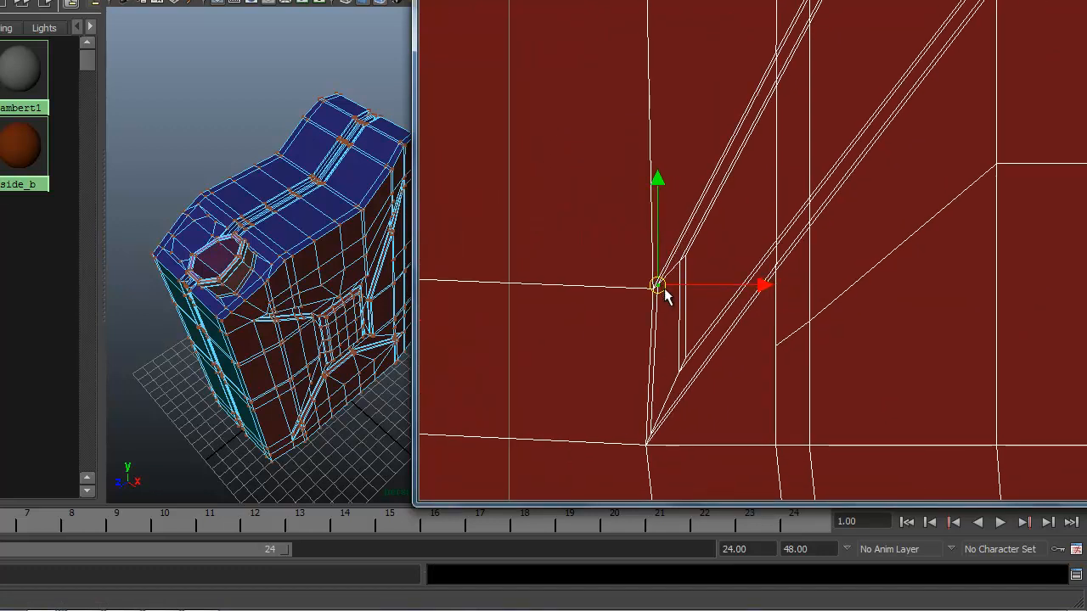
Select the lower of the crowded UVs at the recess's lower outer corner and check the narrow faces around it
middle_click_drag(682, 385, 688, 164, "alt")
mouse_move(660, 308)
middle_mouse_down("alt")
mouse_move(650, 269)
mouse_move(652, 306)
middle_mouse_up("alt")
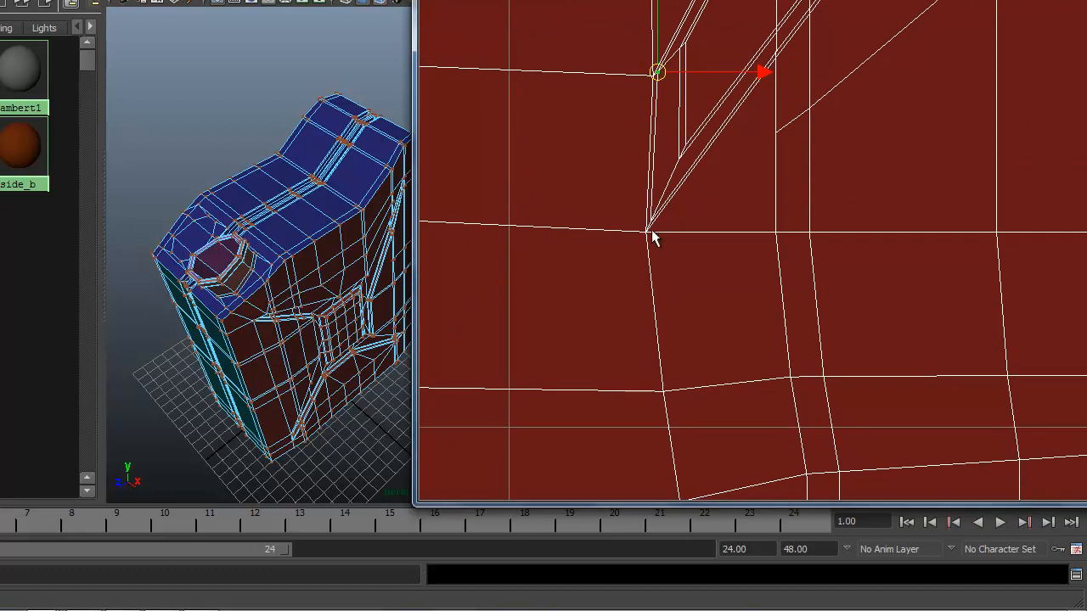
left_click(651, 222)
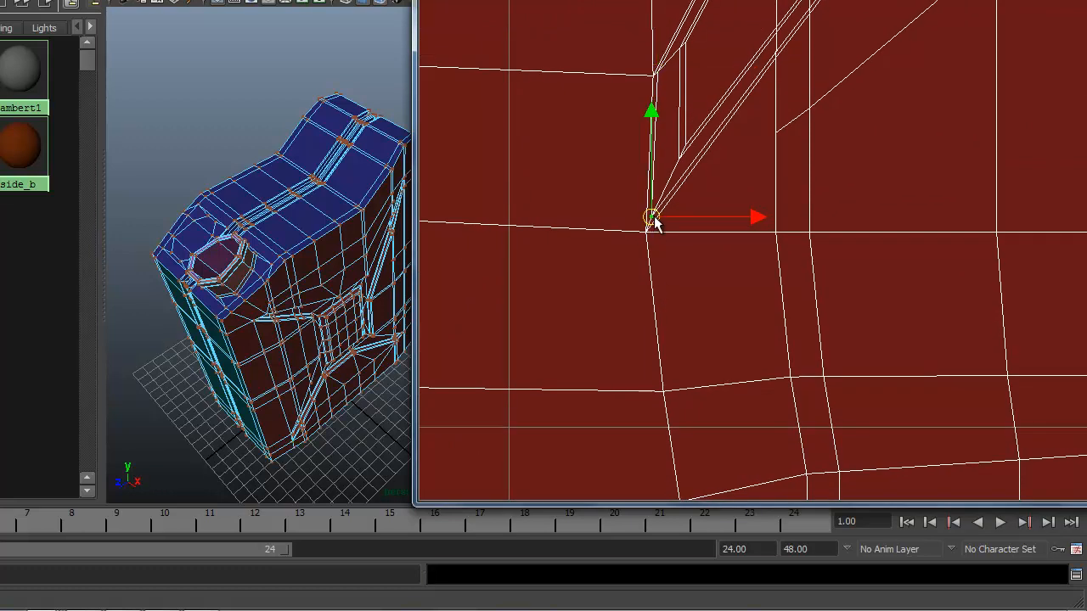
middle_click_drag(727, 194, 678, 225, "alt")
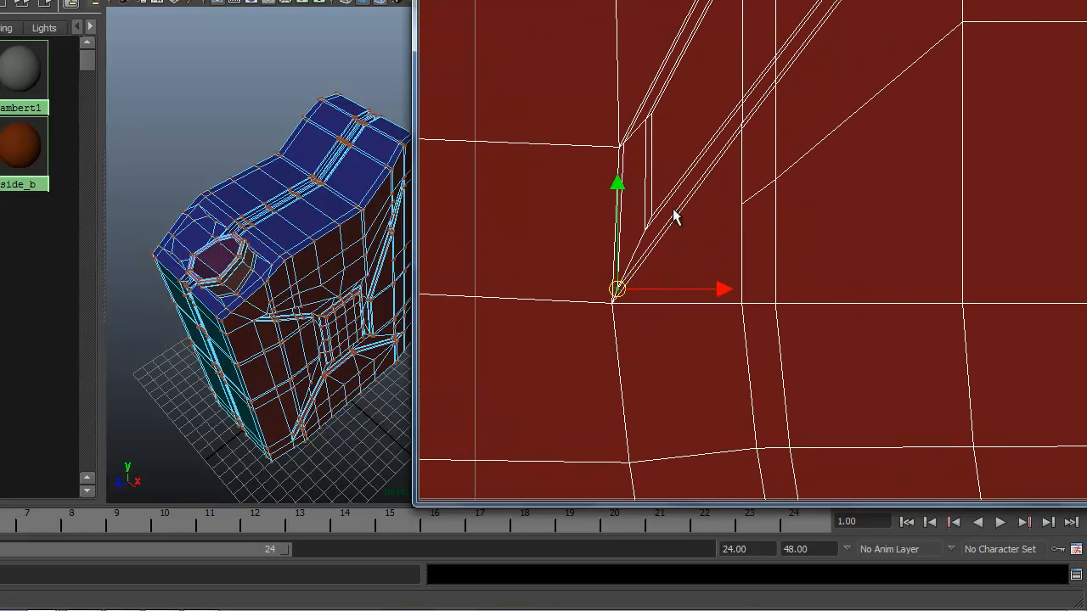
middle_click_drag(769, 172, 695, 237, "alt")
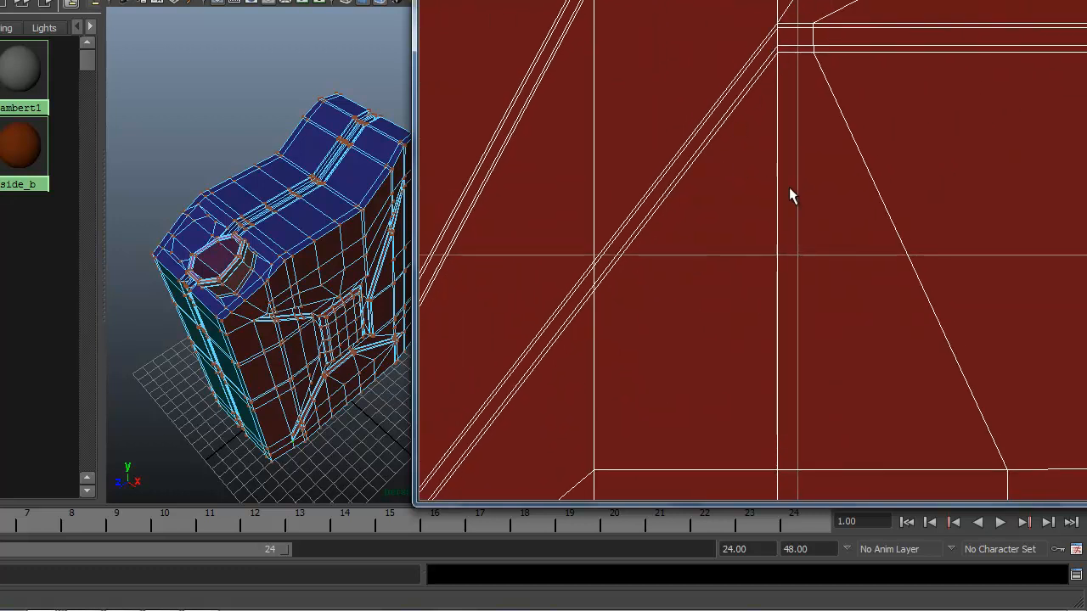
Select the UV at the tip of the recess's opposite lower corner and nudge it slightly sideways toward the recess
middle_click_drag(794, 187, 595, 311, "alt")
scroll(704, 237, "down", 1)
middle_click_drag(868, 283, 654, 234, "alt")
scroll(654, 234, "down", 2)
middle_click_drag(1078, 356, 742, 139, "alt")
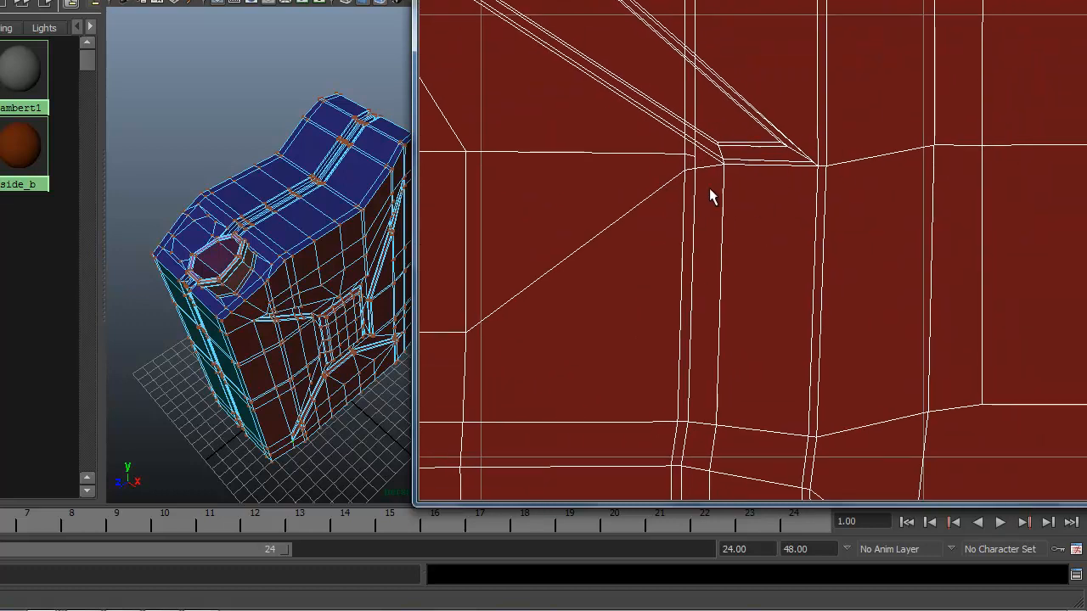
right_click_drag(667, 198, 923, 198, "alt")
middle_click_drag(727, 182, 658, 278, "alt")
right_click_drag(657, 278, 888, 265, "alt")
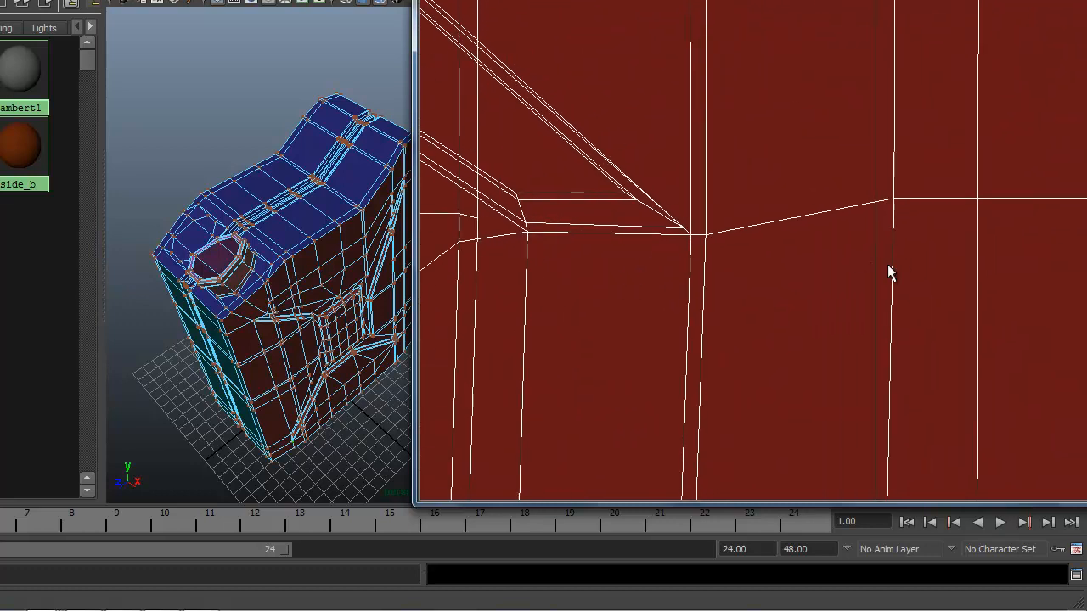
left_click(690, 235)
mouse_move(691, 236)
left_mouse_down()
mouse_move(699, 241)
mouse_move(683, 235)
left_mouse_up()
Inspect the thin strips along the side shell's bottom edge up close for overlapping UVs
middle_click_drag(859, 323, 854, 8, "alt")
middle_click_drag(646, 363, 651, 32, "alt")
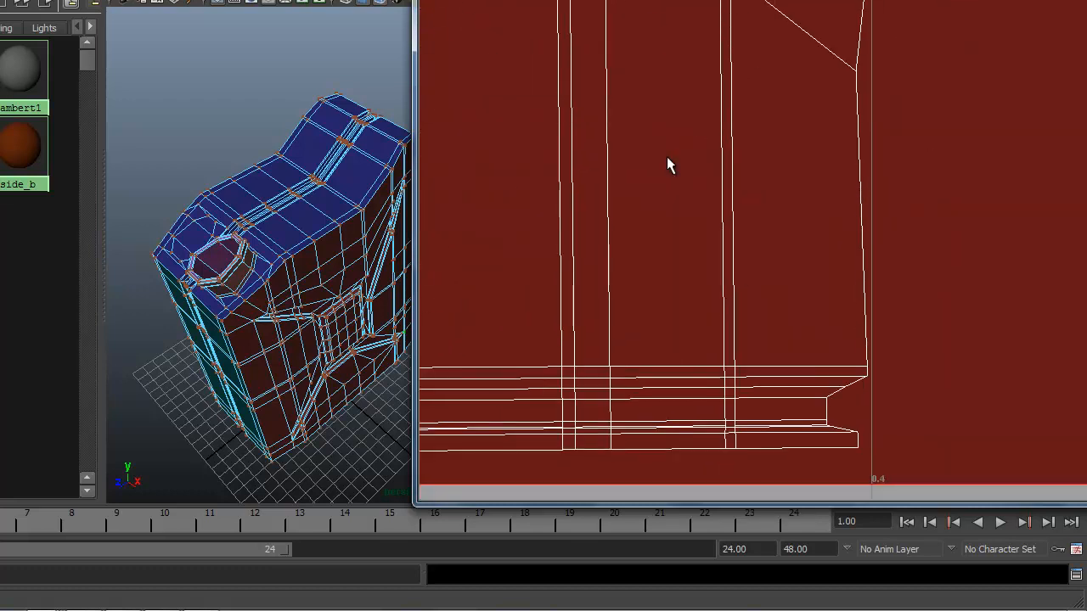
middle_click_drag(680, 332, 661, 138, "alt")
middle_click_drag(656, 222, 648, 187, "alt")
right_click_drag(648, 186, 929, 202, "alt")
middle_click_drag(544, 184, 759, 183, "alt")
middle_click_drag(467, 181, 1029, 192, "alt")
middle_click_drag(724, 190, 1019, 196, "alt")
middle_click_drag(546, 195, 860, 197, "alt")
Review the complete UV layout in the tile together with the can's side and front on the model
right_click_drag(860, 198, 786, 178, "alt")
right_click_drag(1019, 165, 620, 216, "alt")
middle_click_drag(807, 110, 713, 268, "alt")
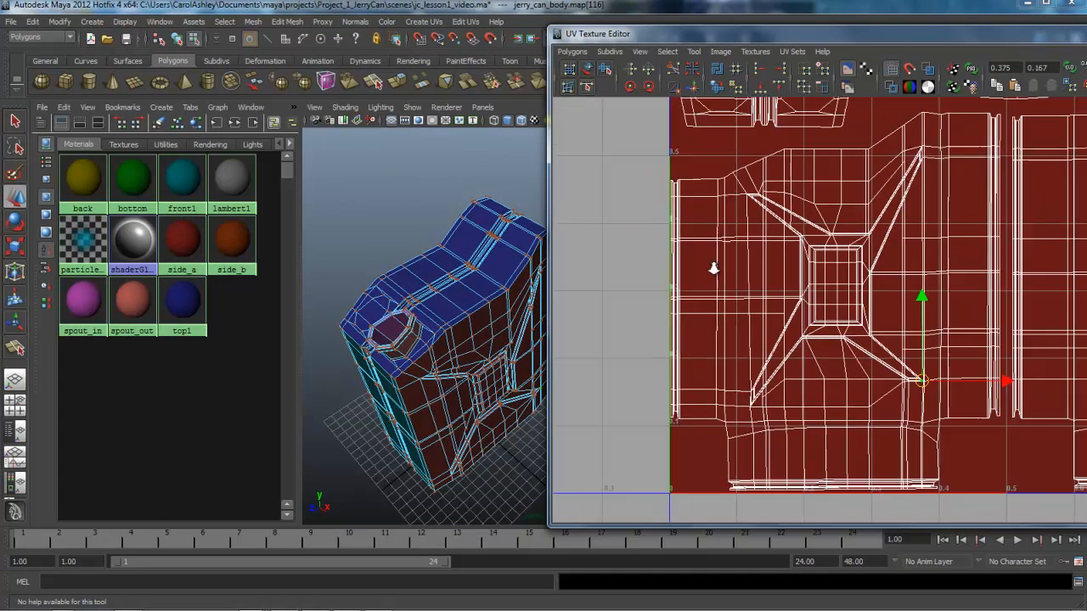
right_click_drag(950, 232, 785, 254, "alt")
middle_click_drag(1024, 273, 871, 319, "alt")
left_click_drag(441, 357, 454, 326, "alt")
middle_click_drag(893, 310, 880, 304, "alt")
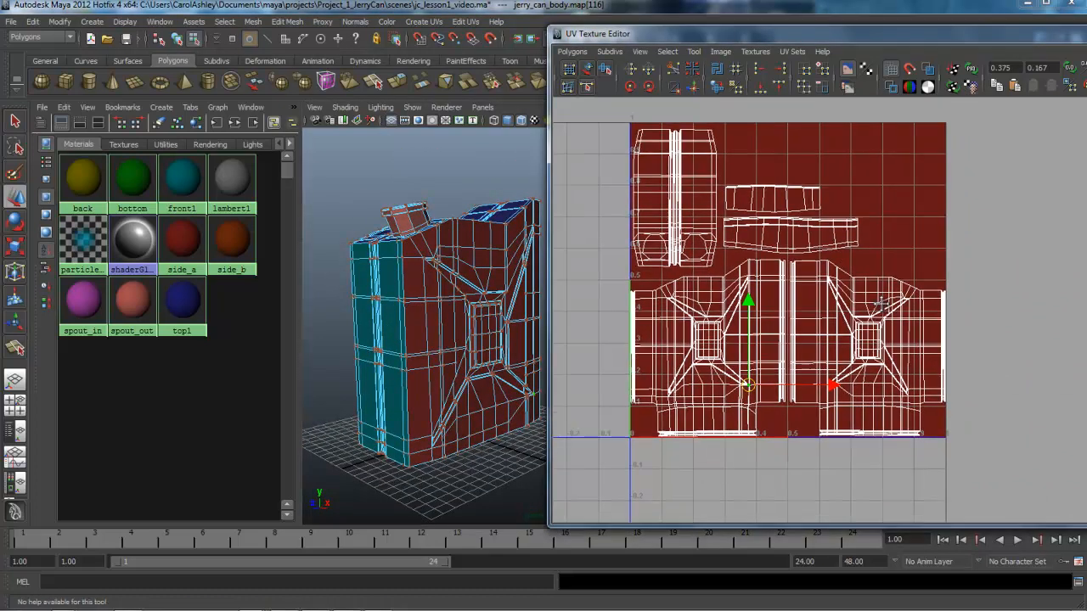